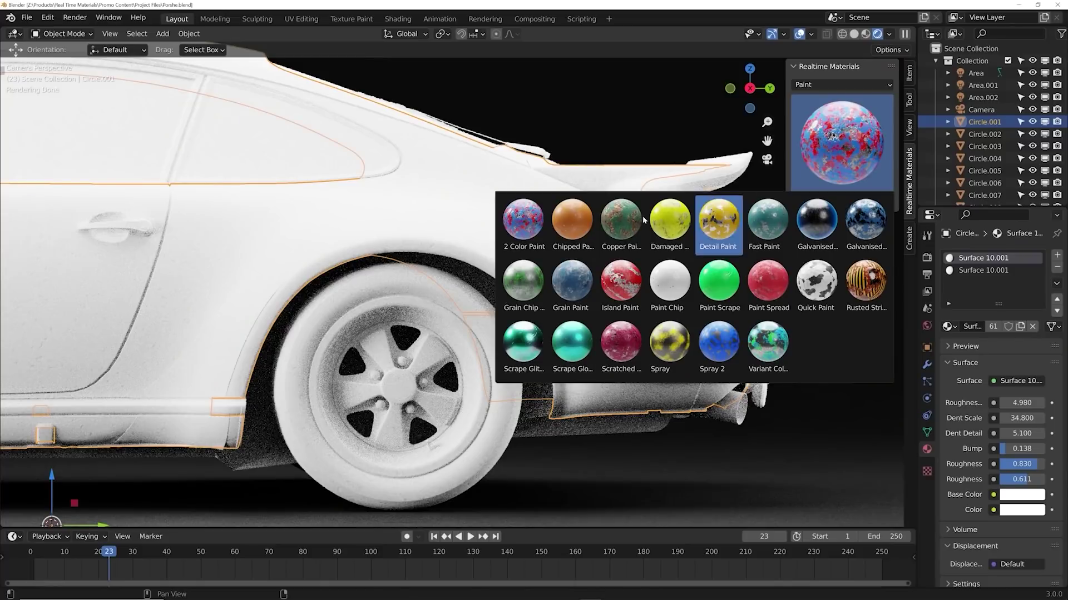
# - Apply the Chipped Paint material from the Paint category to the selected car body
pyautogui.click(572, 219)
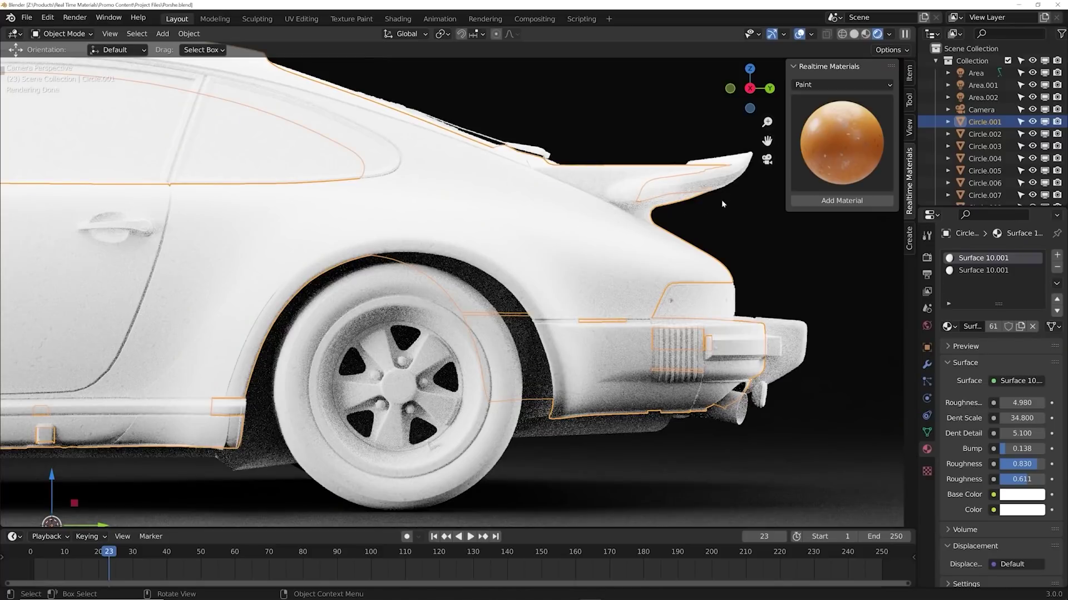
pyautogui.click(814, 202)
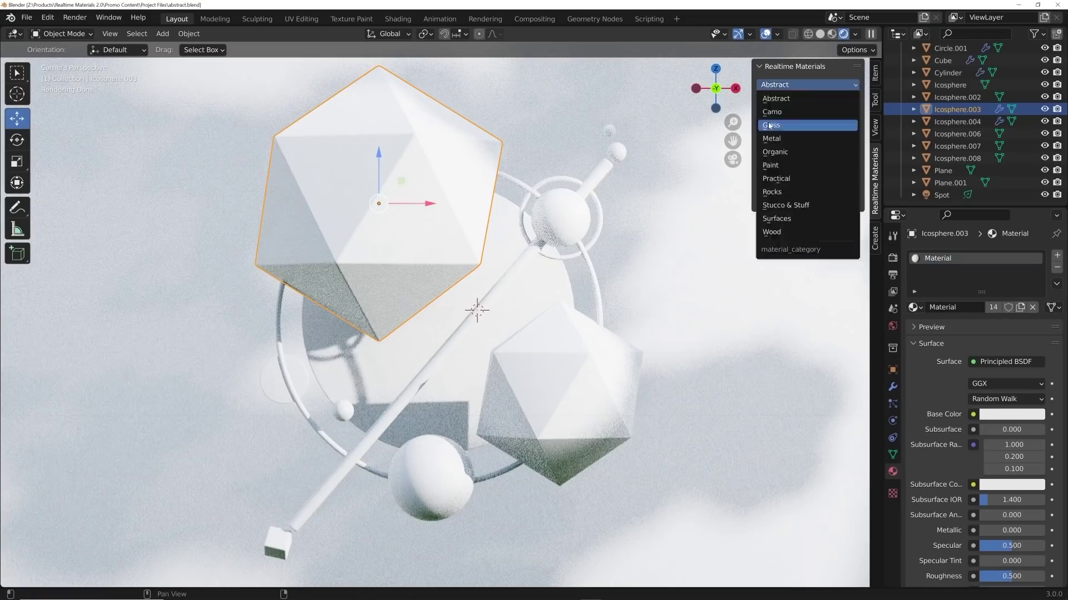
# - Apply the Rubber material from the Abstract category to the lower icosphere in the abstract scene
pyautogui.click(806, 86)
pyautogui.click(807, 201)
pyautogui.click(799, 162)
pyautogui.click(788, 209)
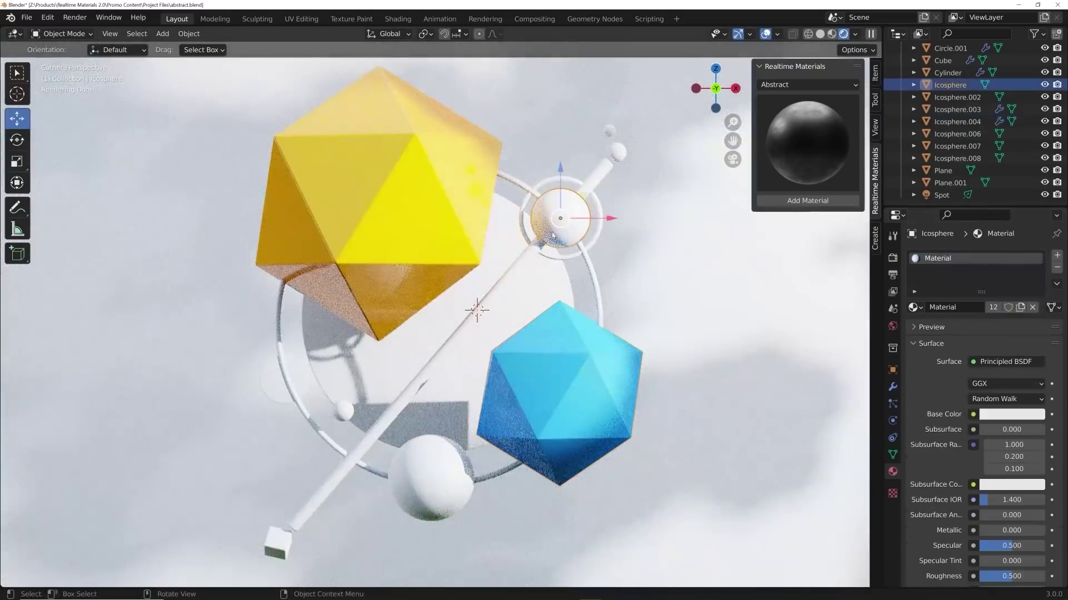
# - Apply the glossy orange Abstract material to the small sphere inside the rings
pyautogui.click(806, 84)
pyautogui.click(800, 78)
pyautogui.click(807, 200)
pyautogui.click(828, 235)
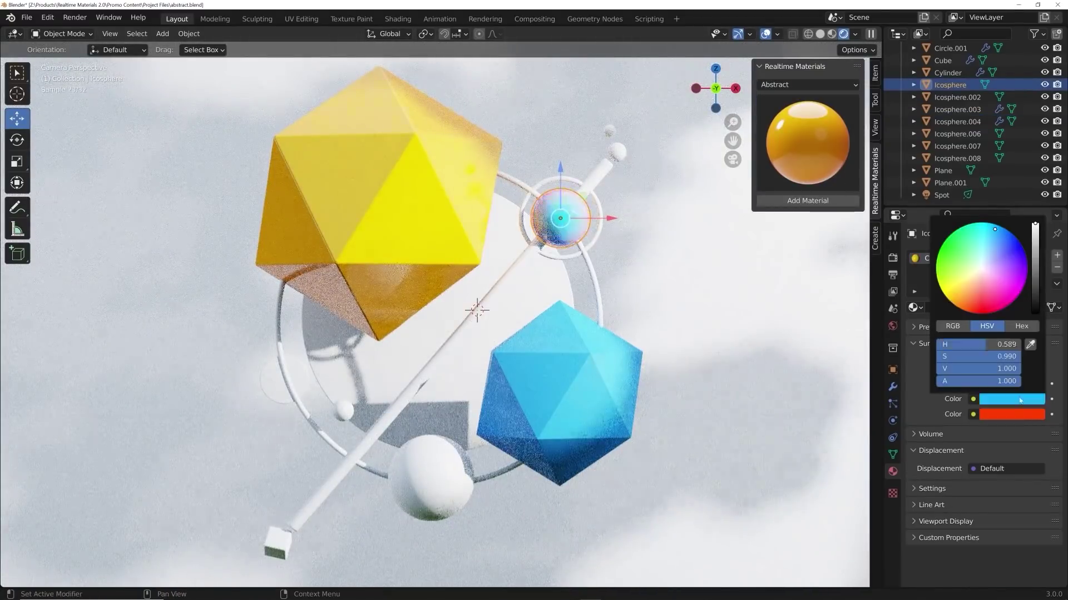
# - Select the white sphere at the base of the abstract model and choose a library material for it
pyautogui.click(431, 478)
pyautogui.click(807, 141)
pyautogui.click(587, 342)
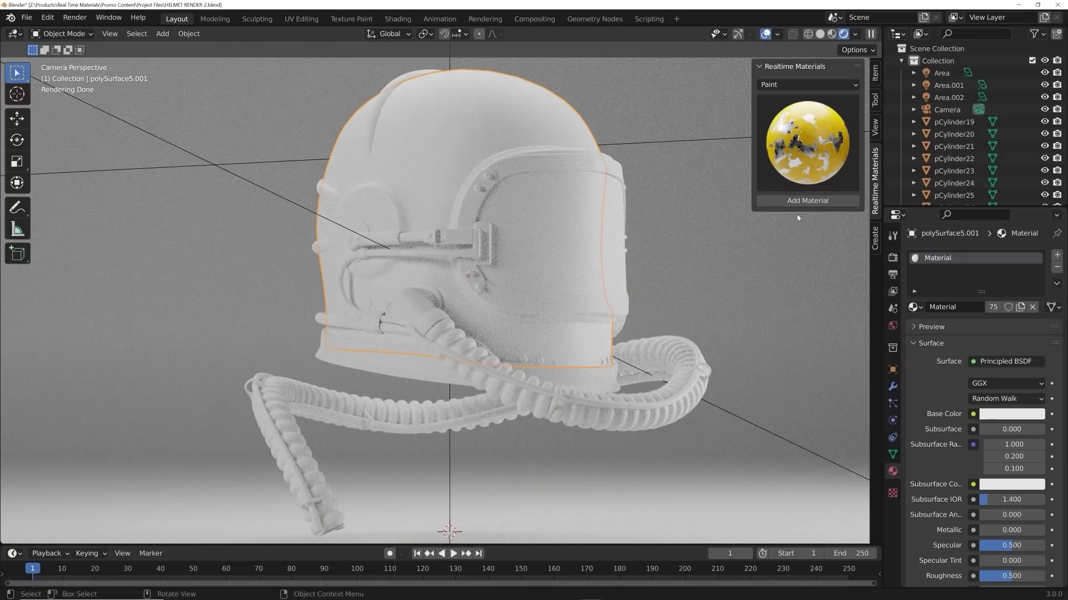
# - Apply Detail Paint to the helmet shell and set both paint colors to orange with hue 0.023 and saturation 1.000
pyautogui.click(807, 201)
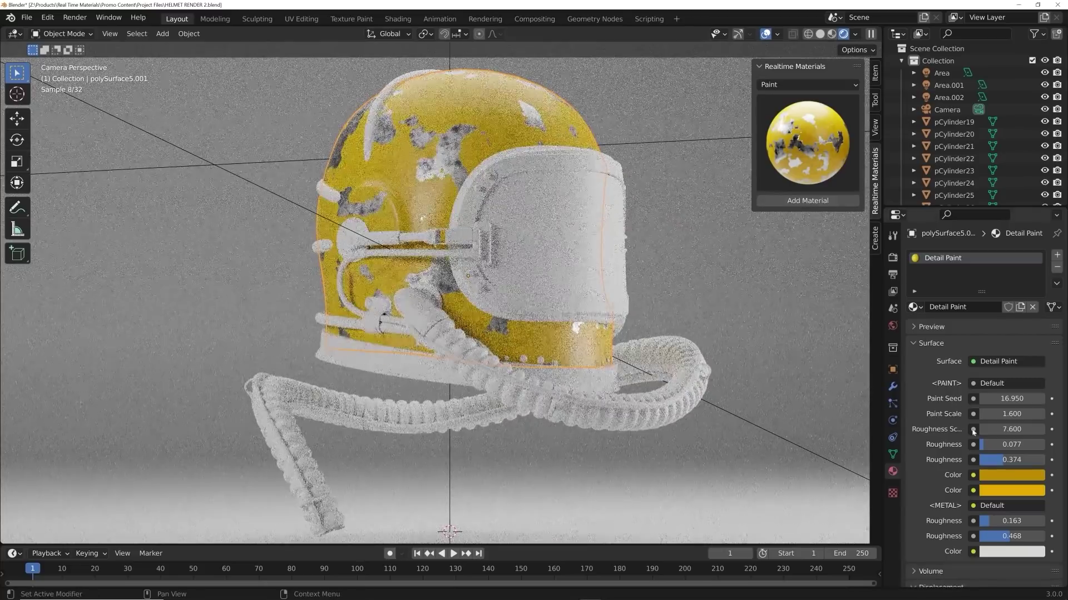
pyautogui.click(996, 476)
pyautogui.click(965, 383)
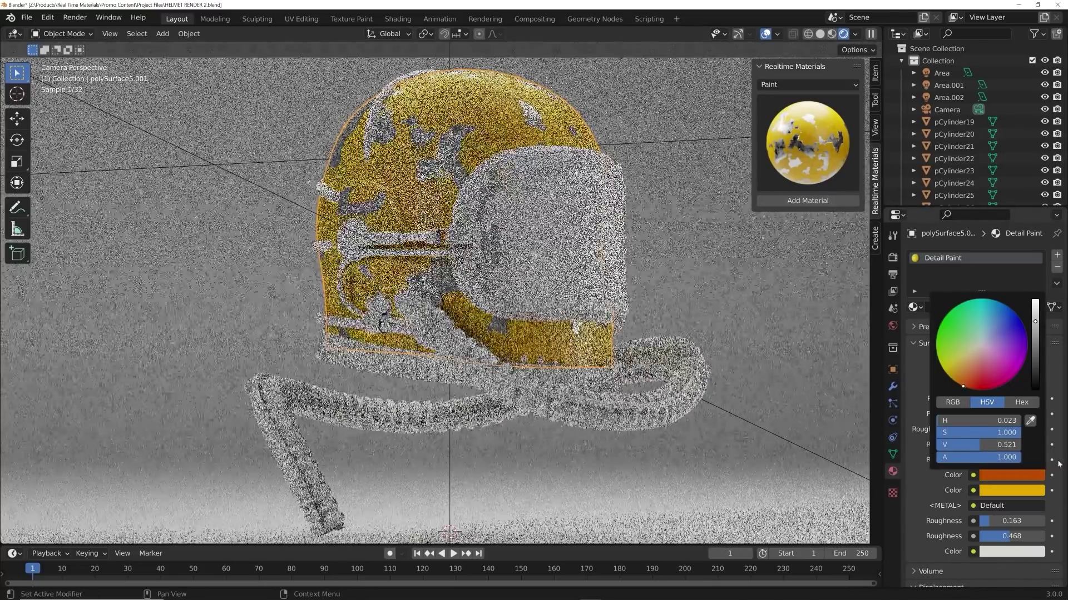
pyautogui.click(1022, 491)
pyautogui.click(965, 400)
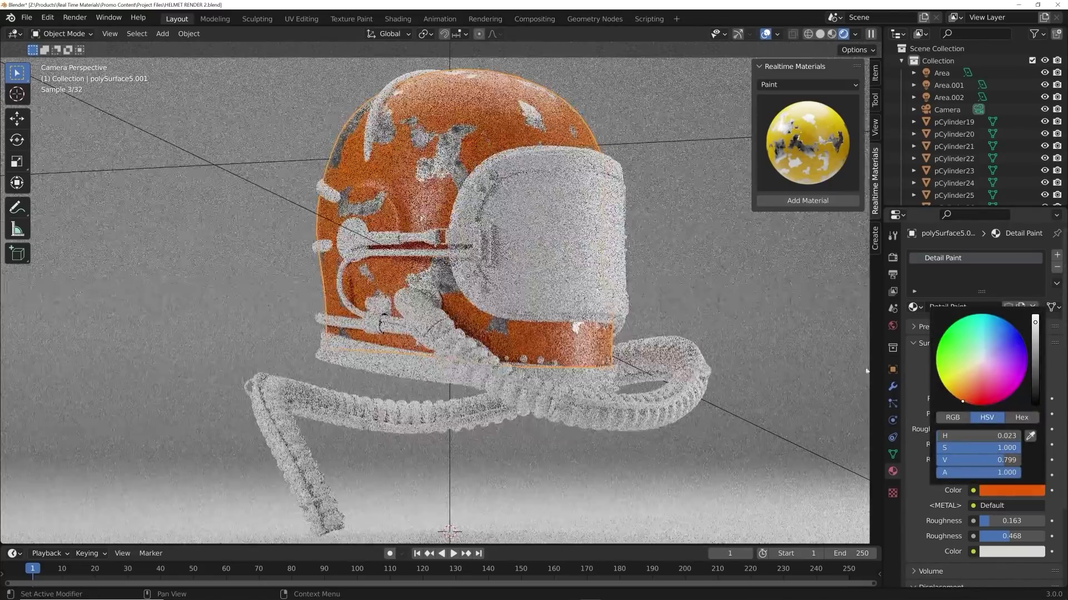
# - Apply the Master Glass material from the Glass category to the helmet's visor
pyautogui.click(542, 233)
pyautogui.click(808, 85)
pyautogui.click(771, 126)
pyautogui.click(773, 129)
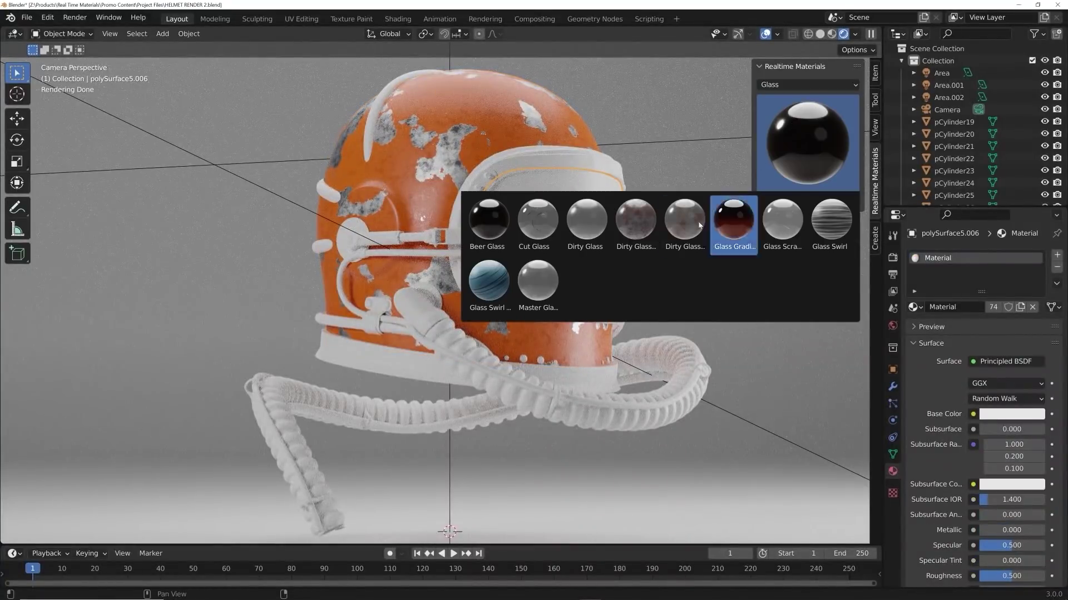
pyautogui.click(537, 286)
pyautogui.click(784, 201)
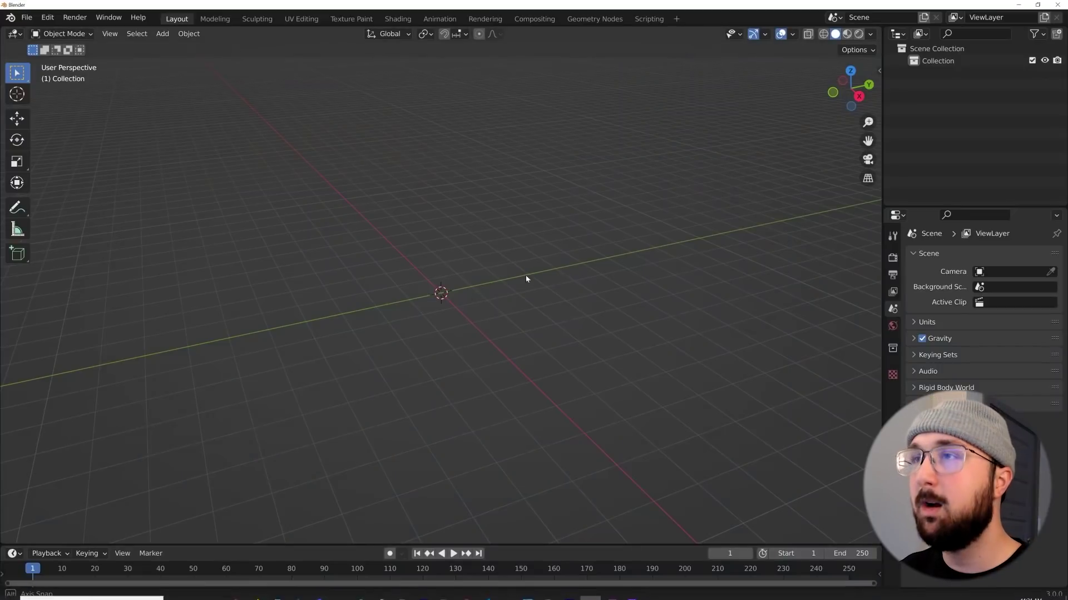
# - Keep Eevee as the render engine and enable Ambient Occlusion, Bloom, Screen Space Reflections and Motion Blur
pyautogui.moveTo(526, 275); pyautogui.dragTo(462, 272, button='middle')
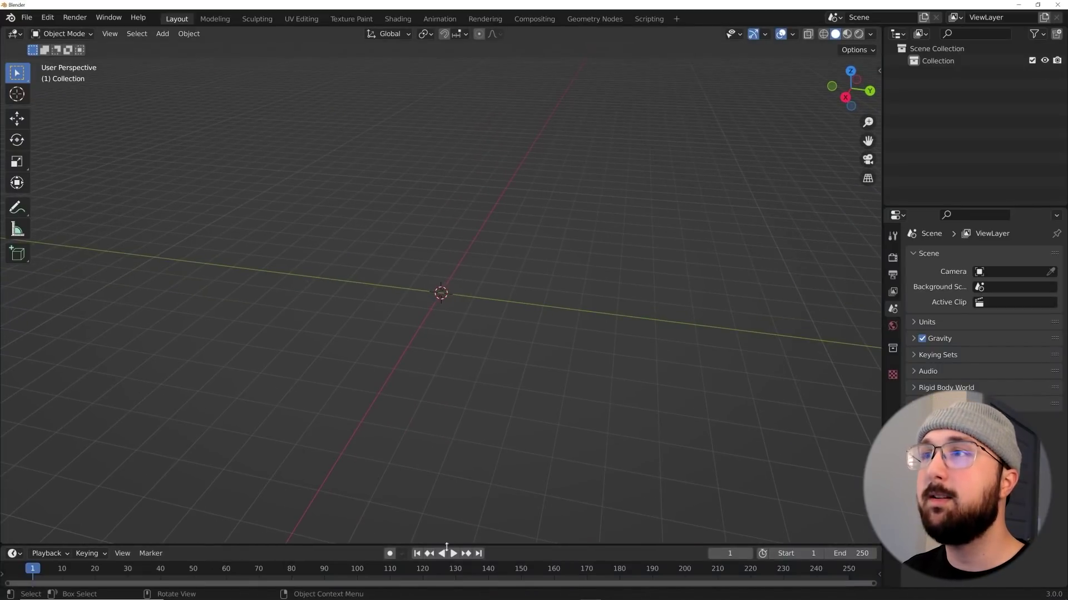
pyautogui.click(893, 259)
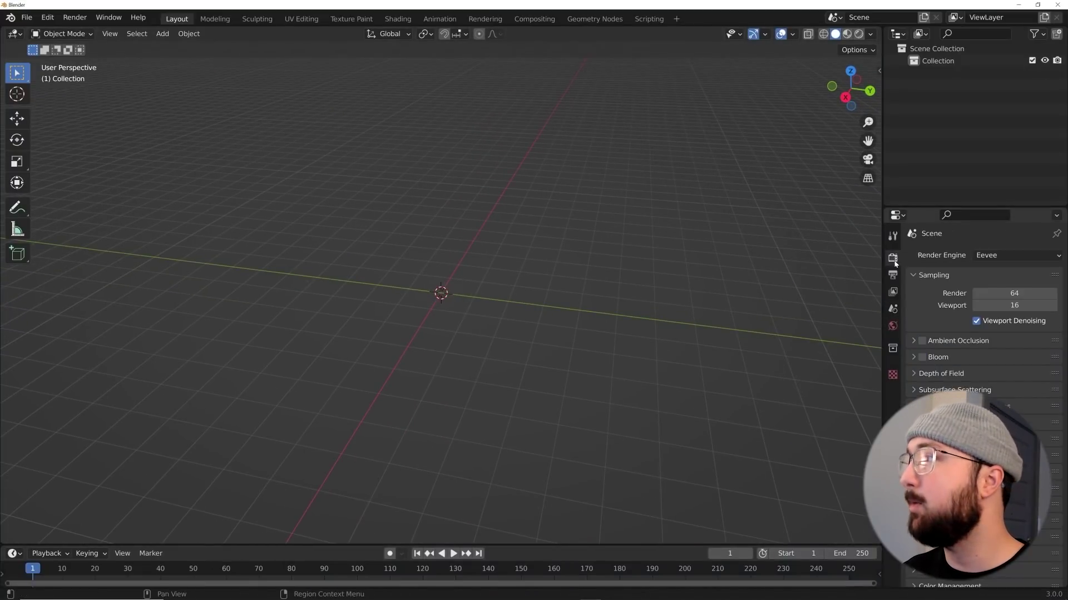
pyautogui.click(988, 256)
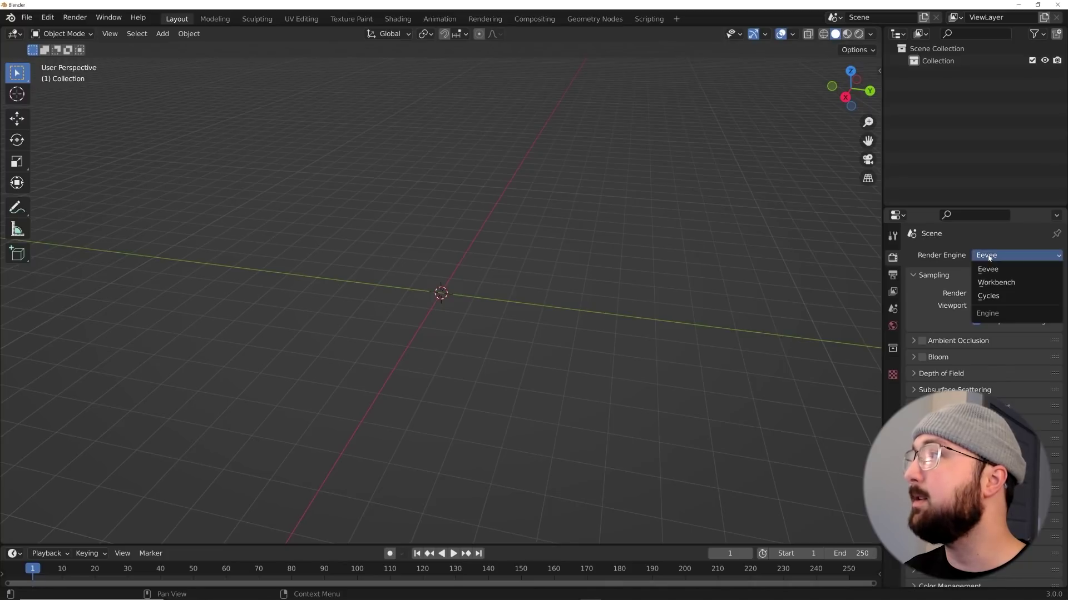
pyautogui.click(988, 256)
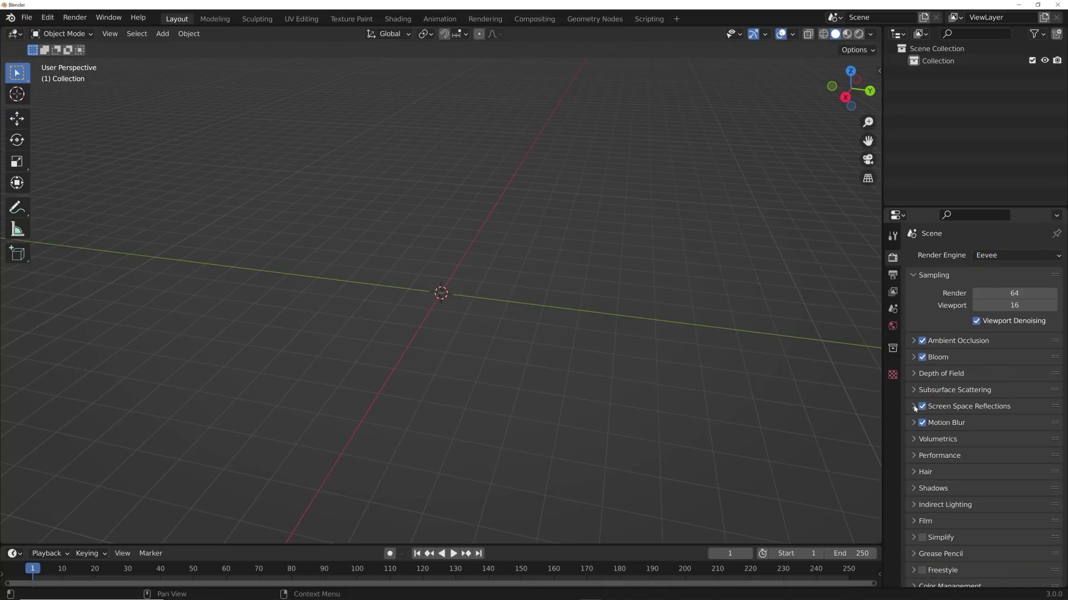
pyautogui.click(914, 407)
# - Set the color management look to High Contrast, keeping the Filmic view transform
pyautogui.scroll(-1, 963, 428)
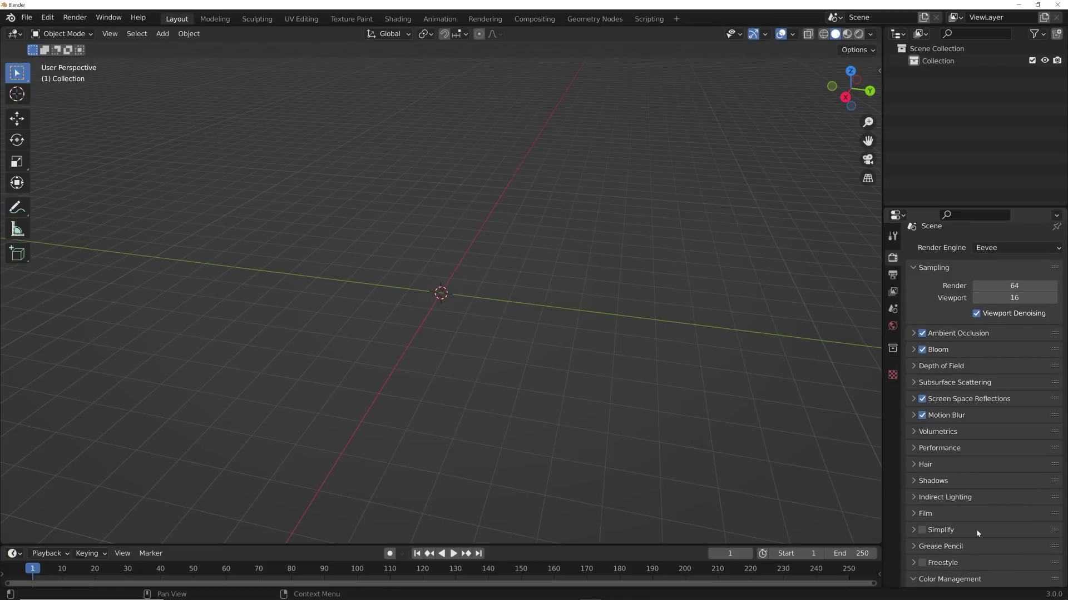
pyautogui.scroll(-5, 978, 528)
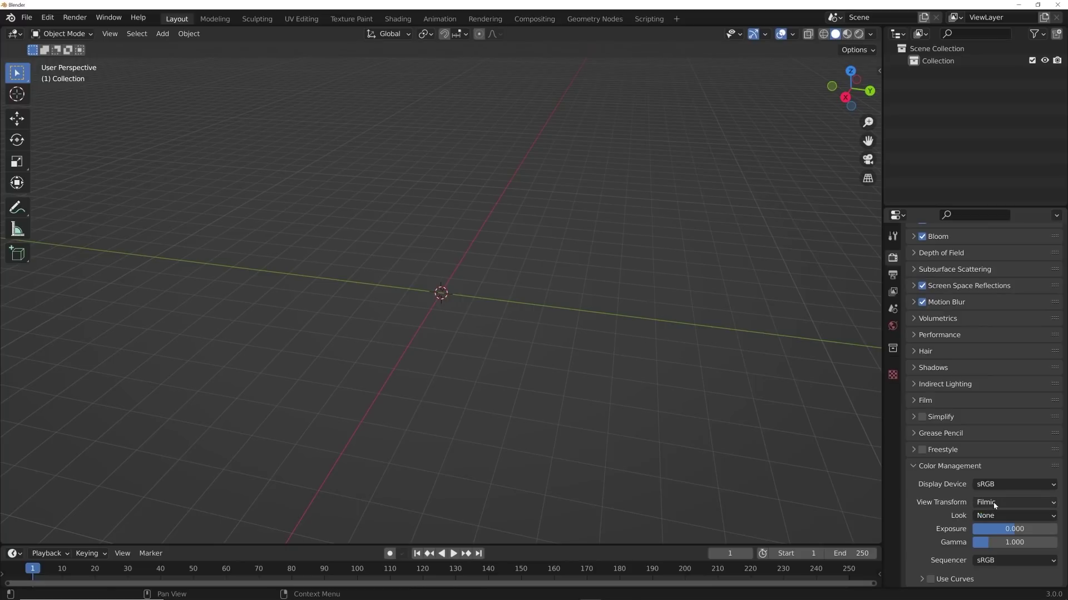
pyautogui.click(978, 475)
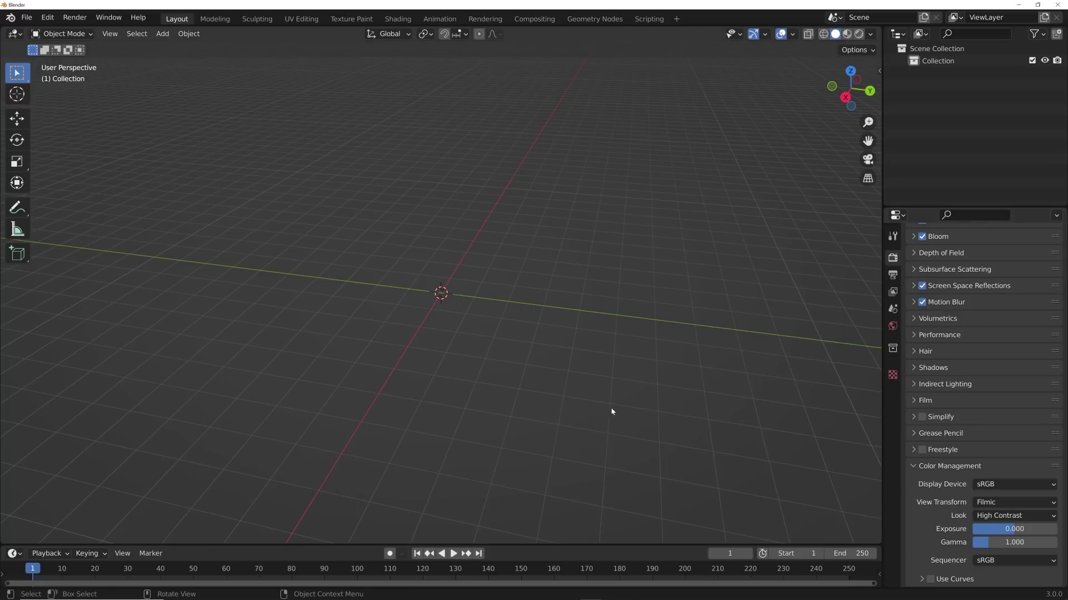
pyautogui.scroll(5, 978, 333)
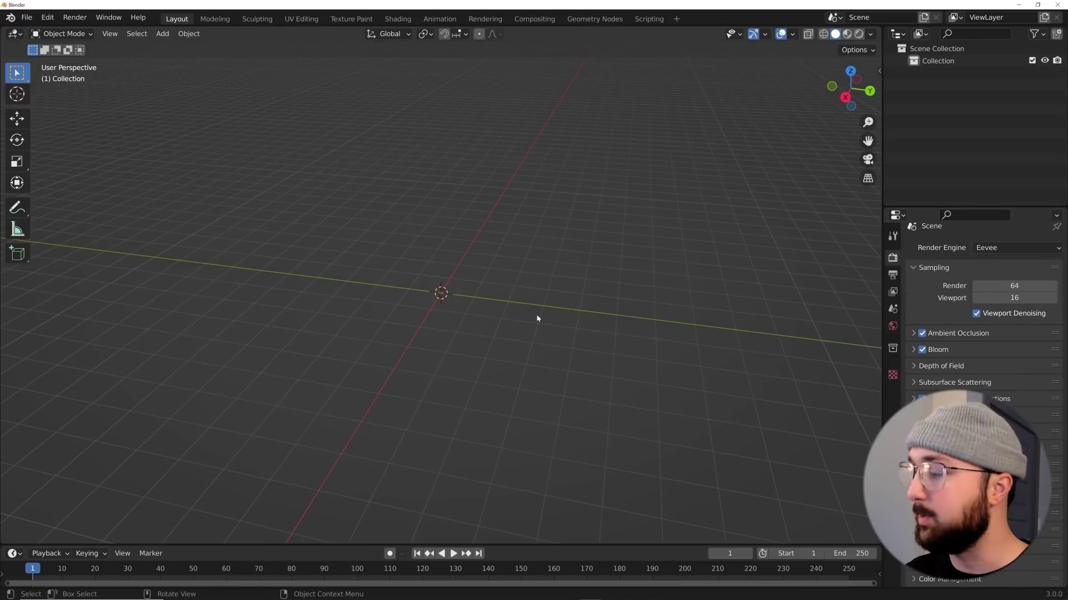
# - Open the Blender preferences to review their settings
pyautogui.click(48, 17)
pyautogui.click(83, 192)
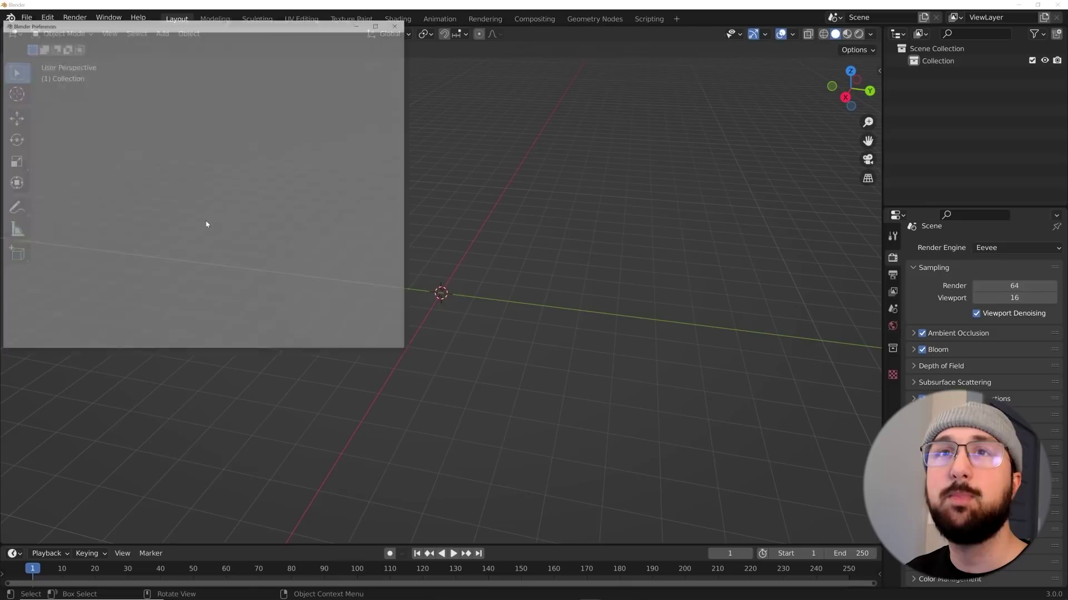
pyautogui.click(44, 124)
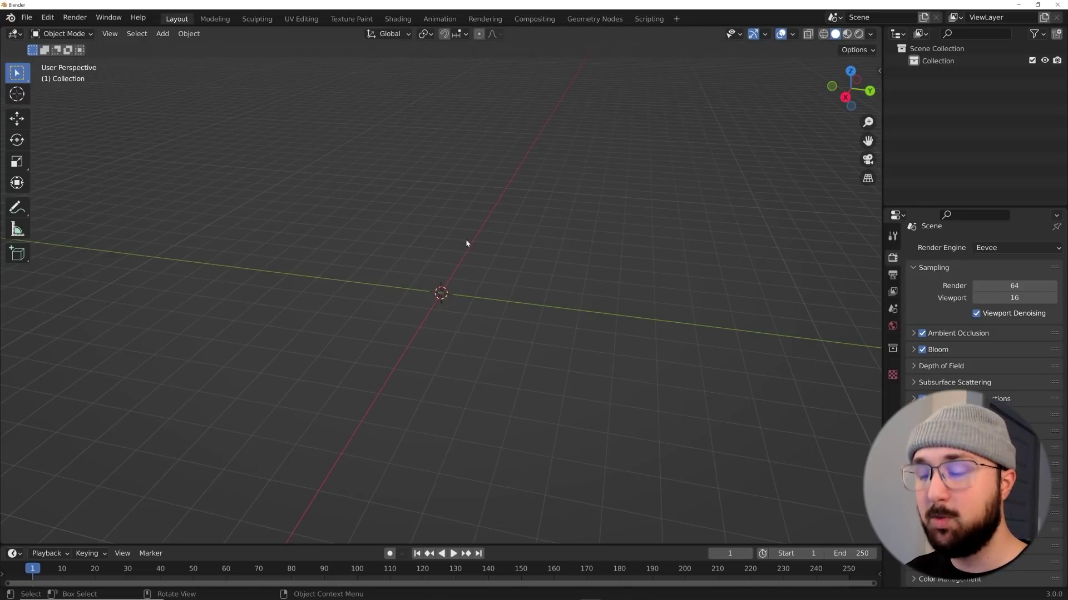
# - Add a mesh plane and a mesh cube at the scene's origin
pyautogui.hotkey('shift', 'a')
pyautogui.moveTo(467, 243)
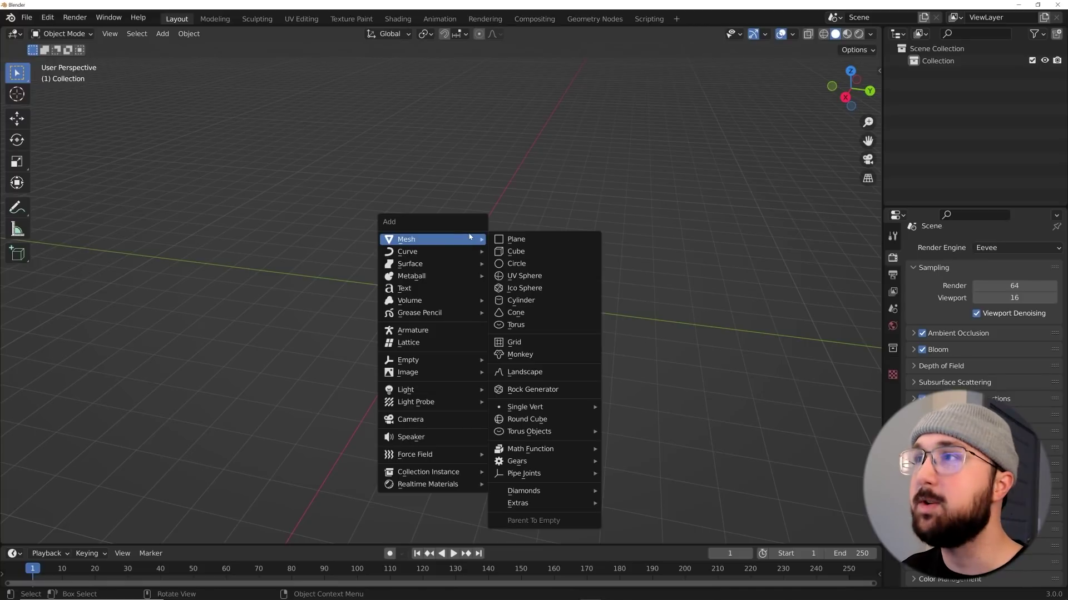
pyautogui.click(503, 238)
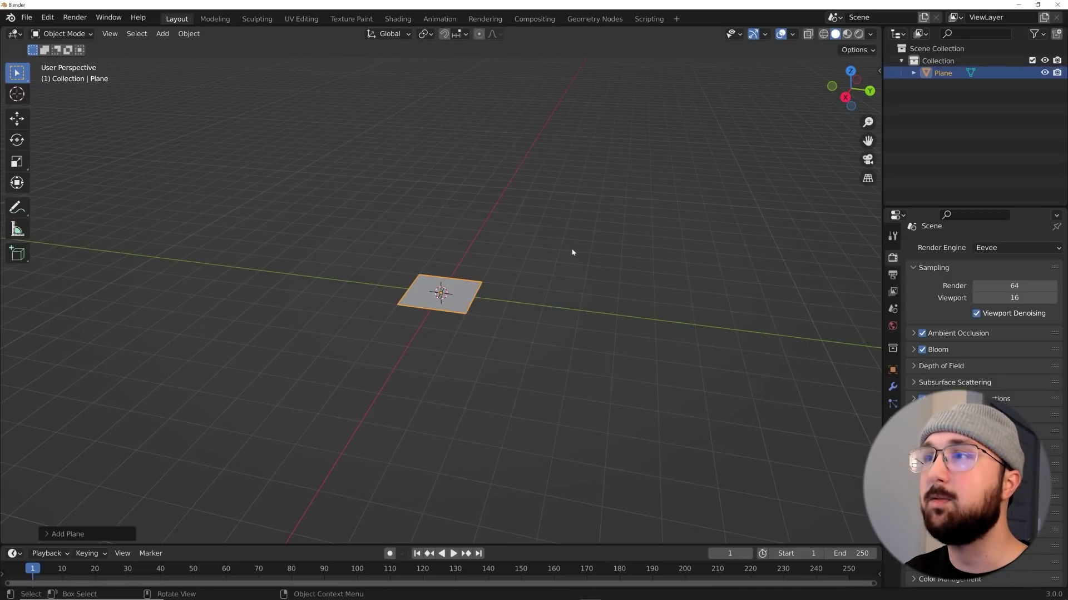
pyautogui.hotkey('shift', 'a')
pyautogui.moveTo(586, 167)
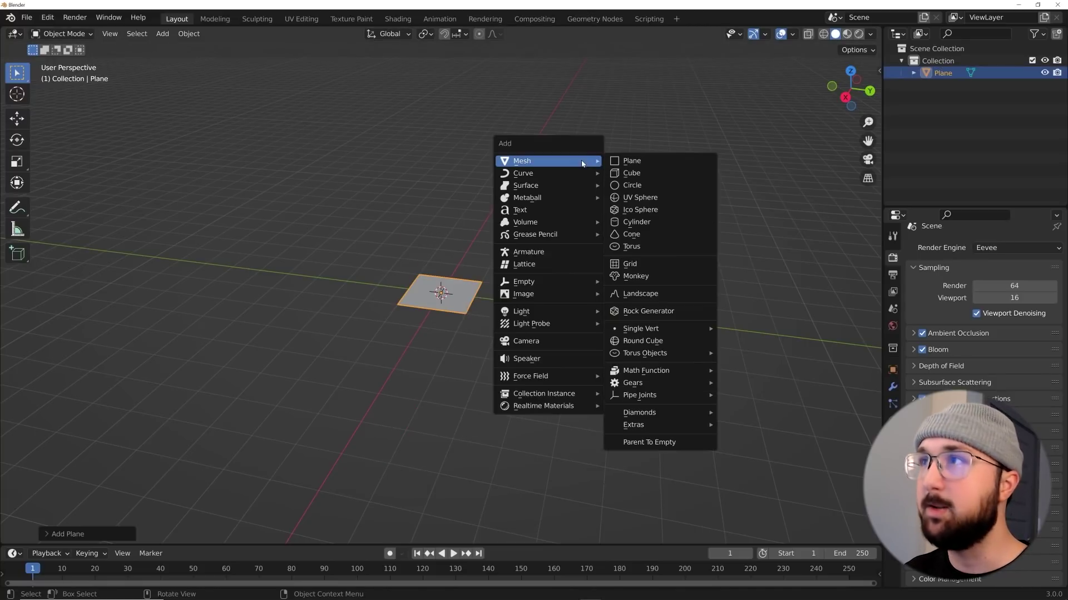
pyautogui.click(620, 169)
pyautogui.moveTo(562, 235); pyautogui.dragTo(570, 220, button='middle')
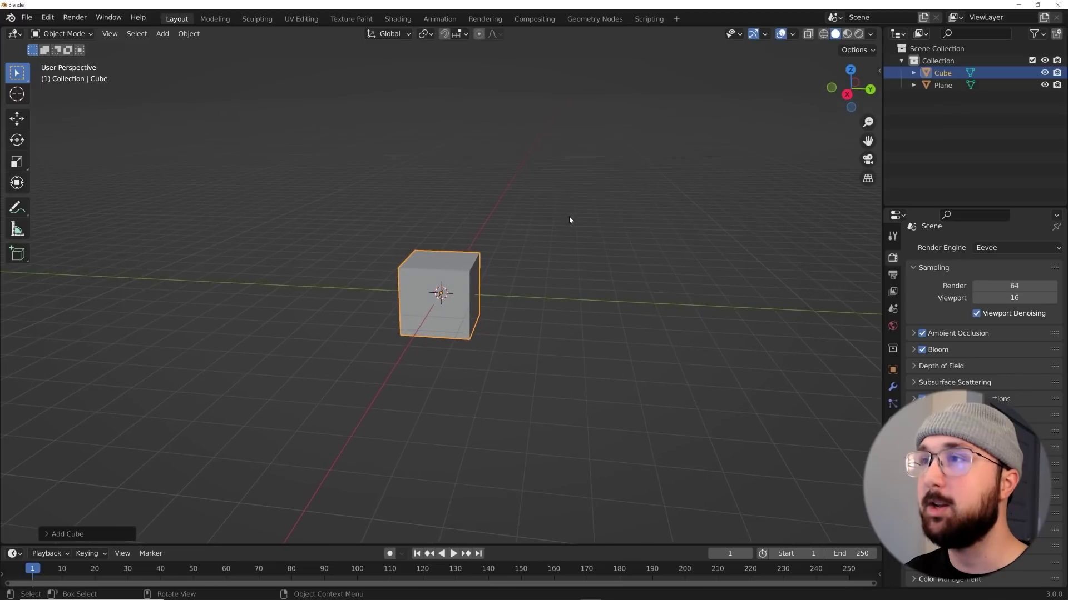
# - Move the cube well away from the plane, out of the working area
pyautogui.press('g')
pyautogui.click(224, 118)
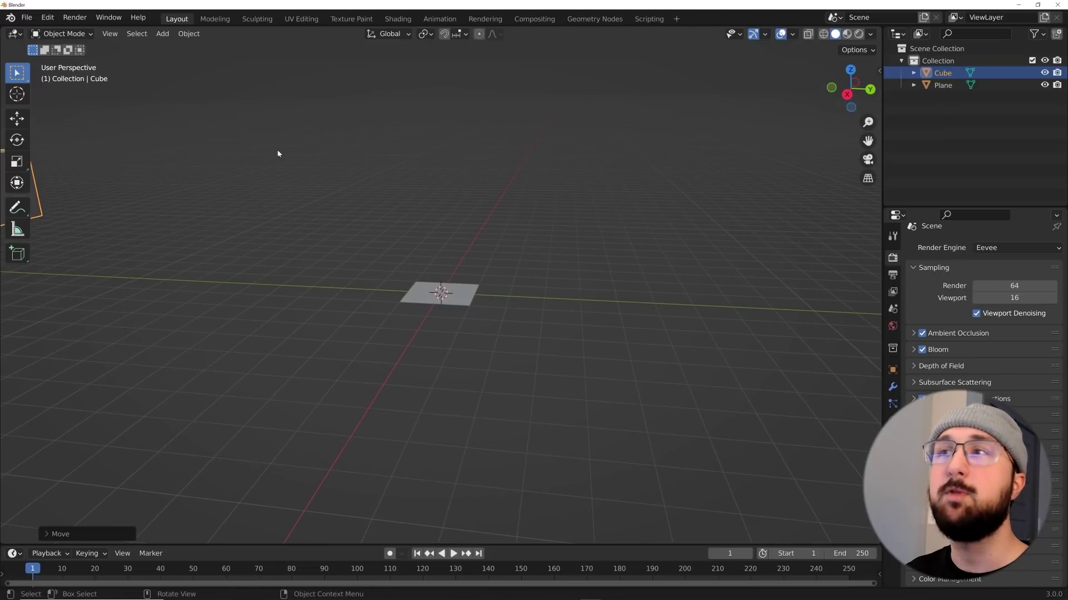
pyautogui.scroll(-4, 287, 202)
pyautogui.press('g')
pyautogui.click(258, 195)
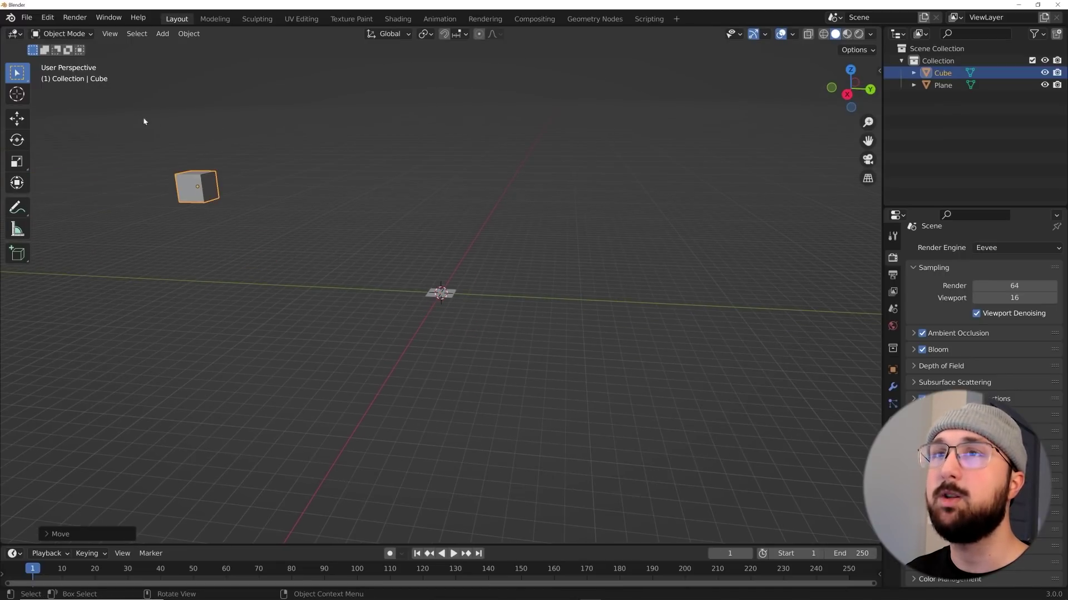
pyautogui.scroll(5, 427, 198)
# - Switch to the Geometry Nodes workspace and merge the spreadsheet area into the 3D viewport
pyautogui.click(594, 19)
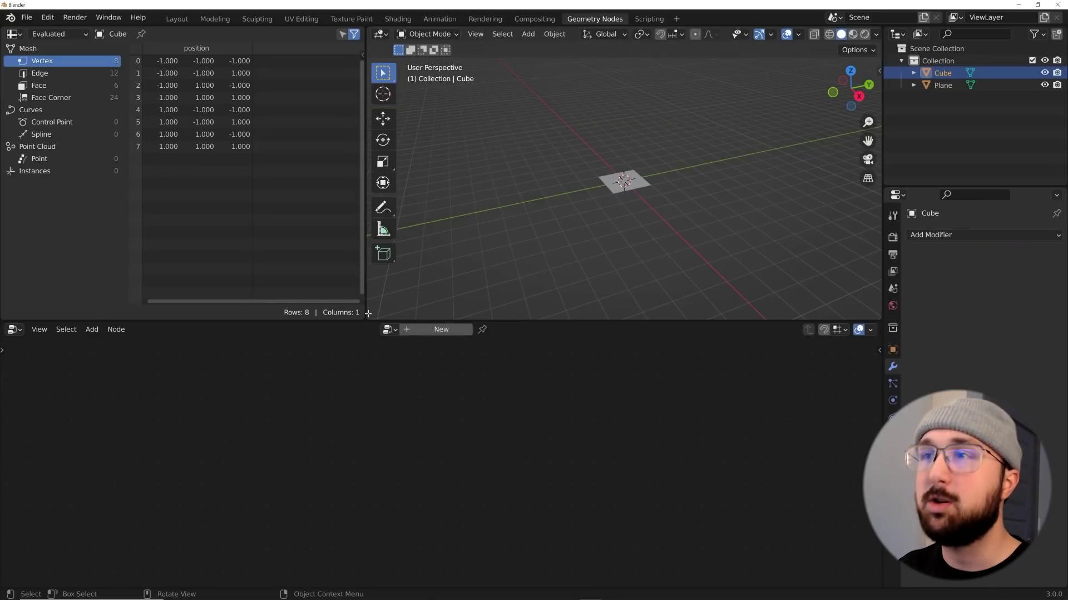
pyautogui.moveTo(368, 317); pyautogui.dragTo(328, 303)
# - Create a new geometry node tree on the plane
pyautogui.scroll(4, 546, 241)
pyautogui.scroll(-2, 496, 208)
pyautogui.click(484, 196)
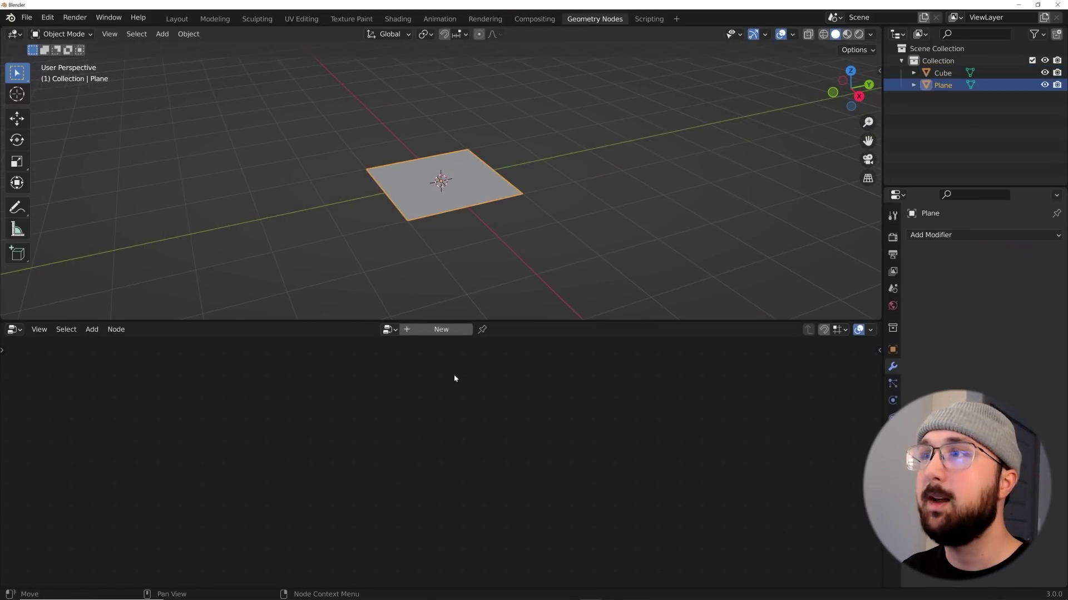
pyautogui.click(431, 331)
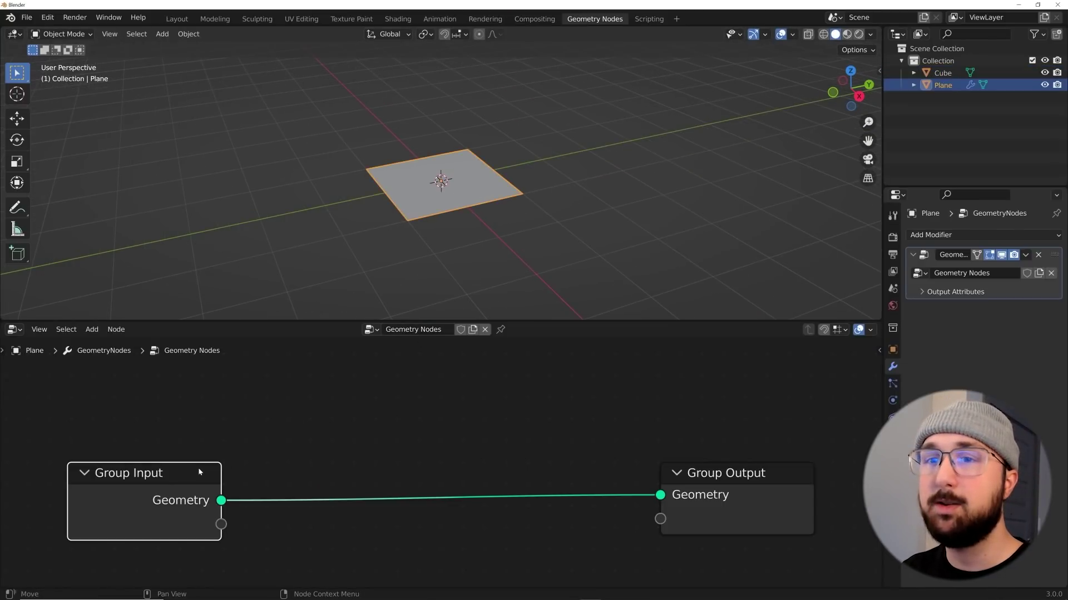
# - Replace the Group Input node with a Cube mesh primitive and connect its Mesh to the Group Output's Geometry
pyautogui.press('x')
pyautogui.scroll(-2, 256, 456)
pyautogui.hotkey('shift', 'a')
pyautogui.moveTo(270, 422)
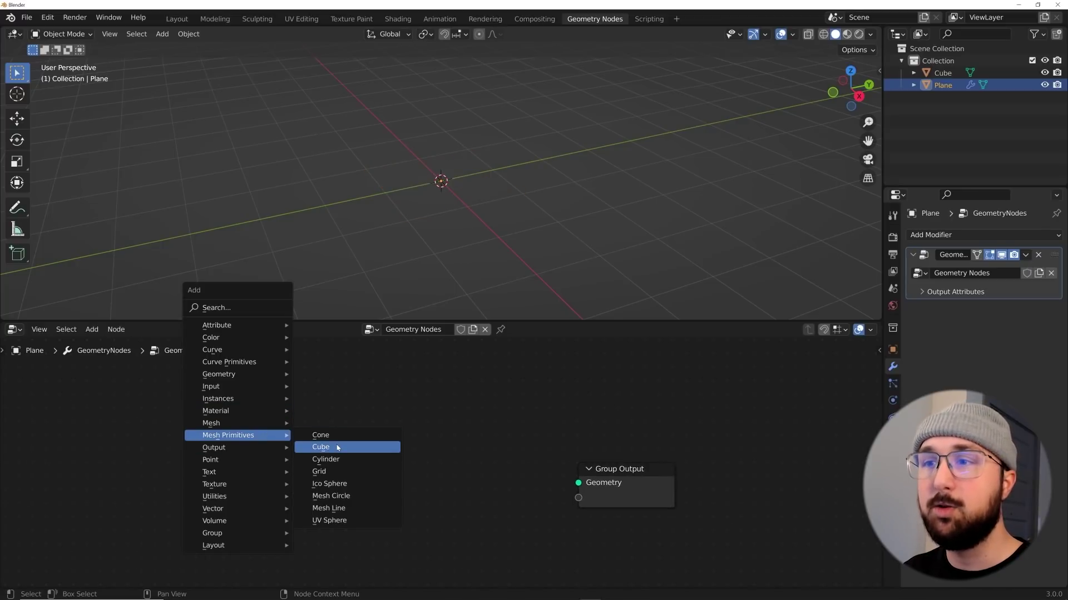
pyautogui.click(337, 448)
pyautogui.moveTo(362, 455); pyautogui.dragTo(578, 482)
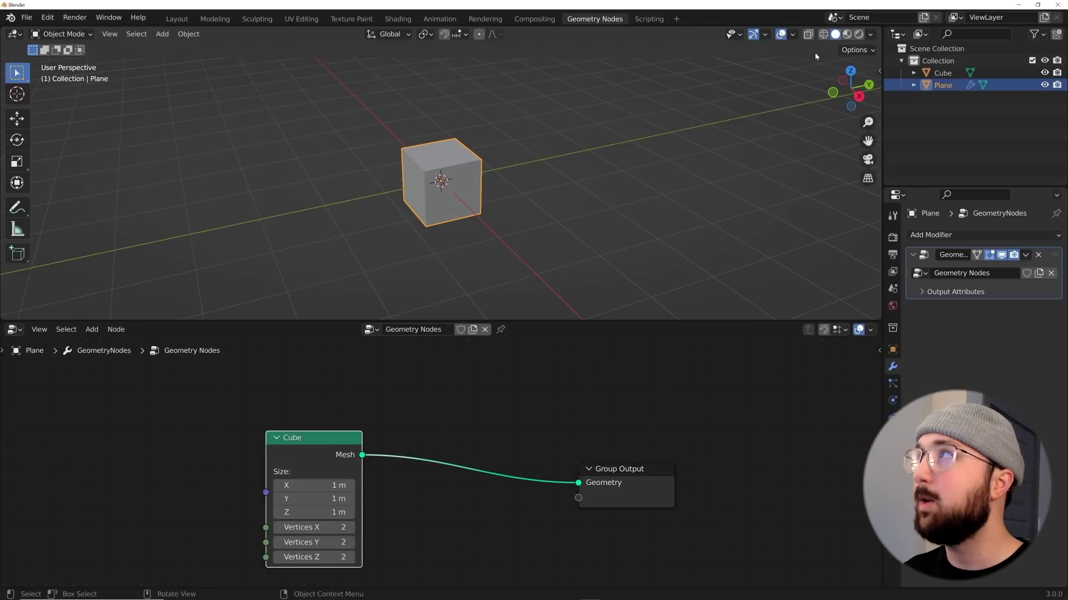
# - Show the viewport in wireframe and set the Cube node's X, Y and Z vertices to 27
pyautogui.click(824, 34)
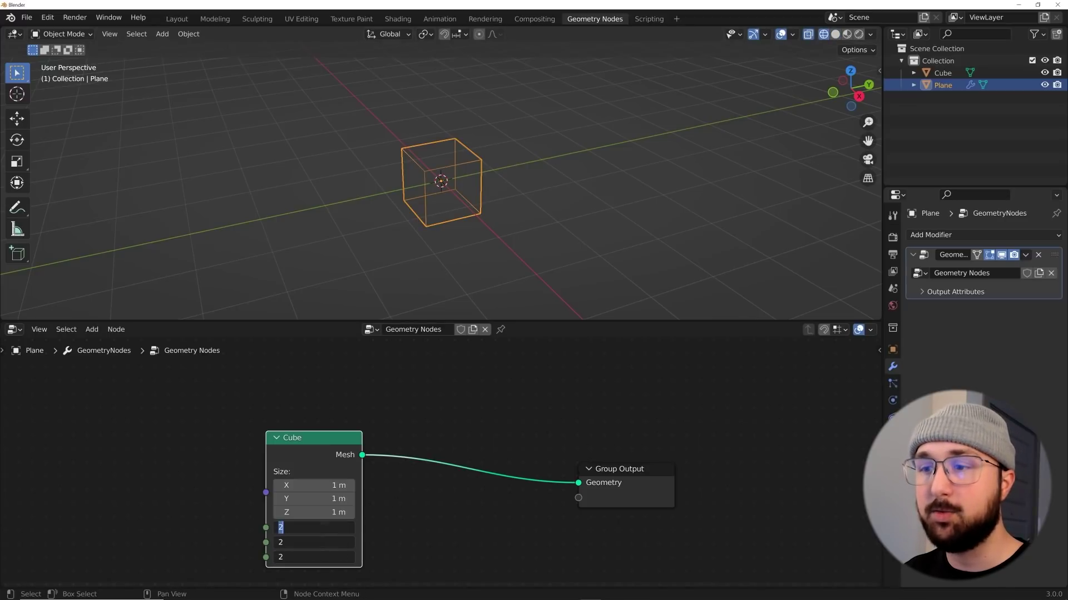
pyautogui.write('7')
pyautogui.press('Return')
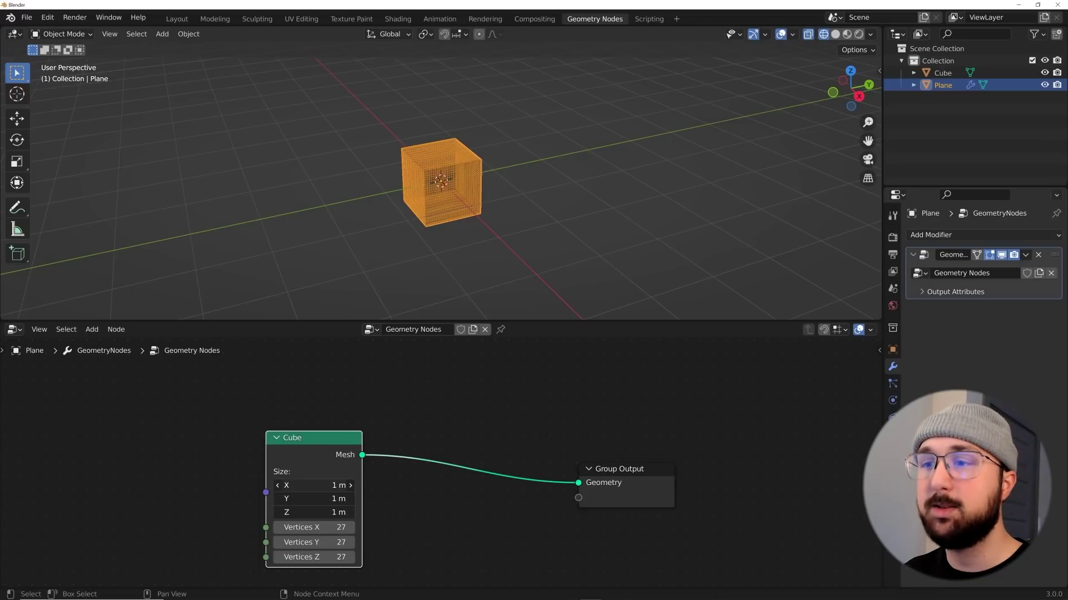
# - Set the Cube node's X, Y and Z size to 2.7 m and deselect the object
pyautogui.moveTo(322, 488); pyautogui.dragTo(413, 489)
pyautogui.moveTo(564, 170); pyautogui.dragTo(524, 166, button='middle')
pyautogui.hotkey('alt', 'a')
pyautogui.scroll(-3, 524, 207)
pyautogui.moveTo(525, 208); pyautogui.dragTo(470, 201, button='middle')
pyautogui.scroll(2, 469, 202)
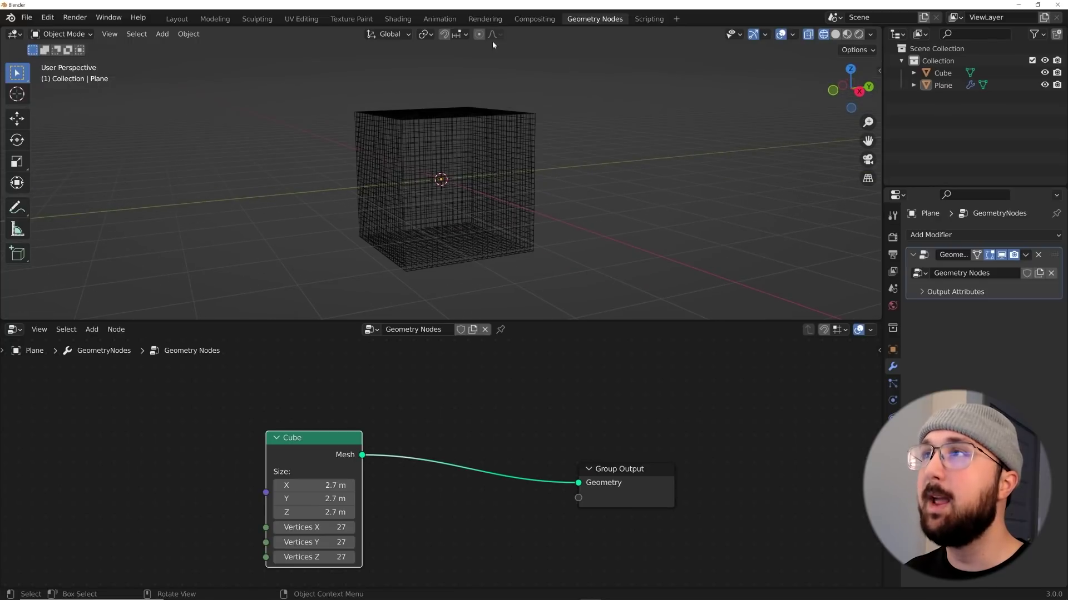
# - Return the viewport to solid shading and add a Displace modifier to the plane with a new texture
pyautogui.click(835, 34)
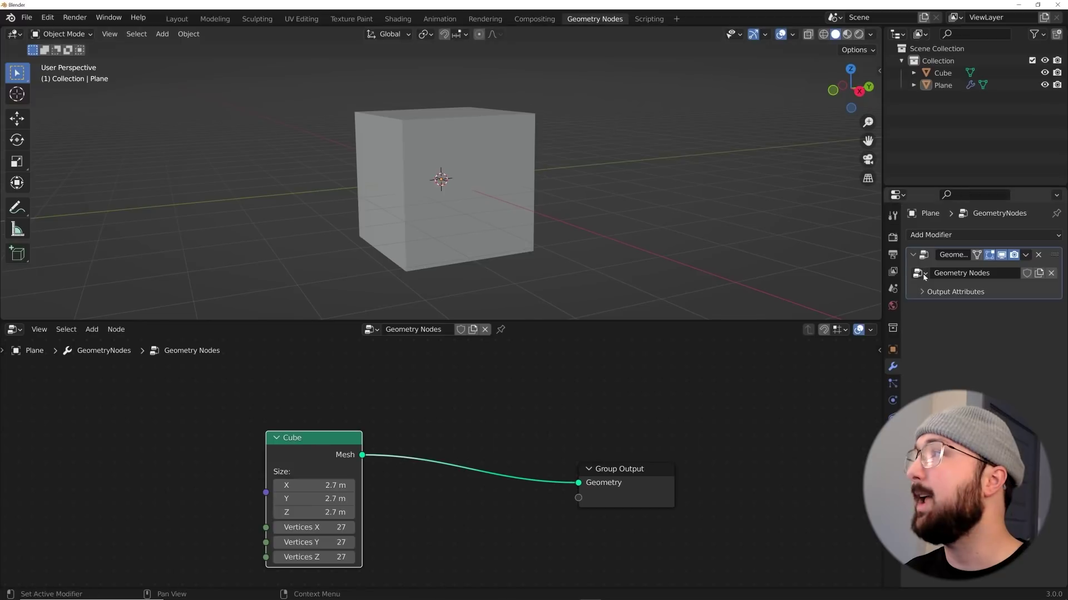
pyautogui.click(994, 235)
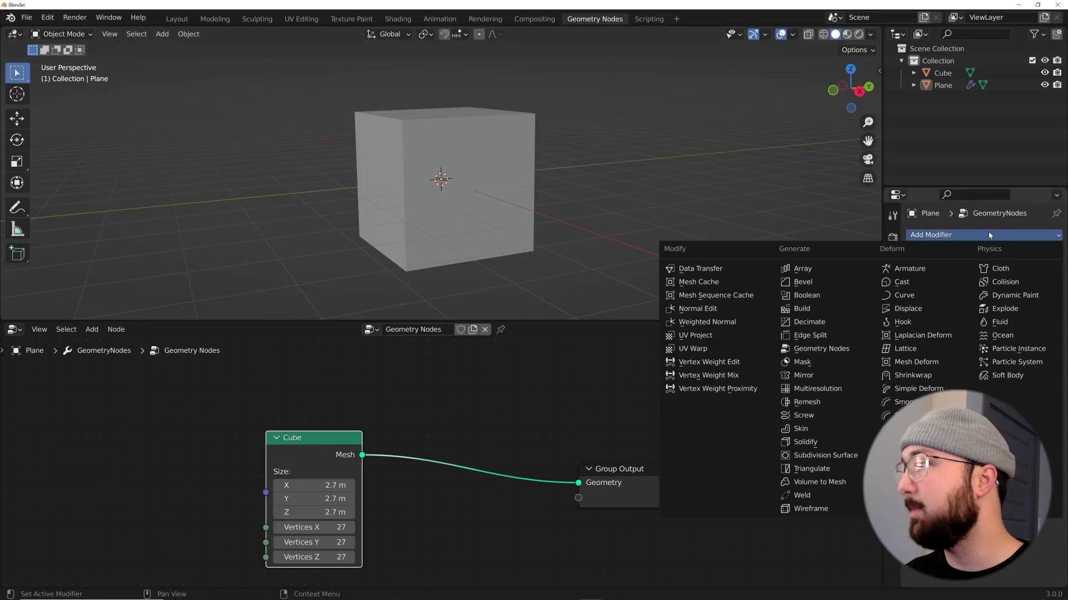
pyautogui.click(932, 310)
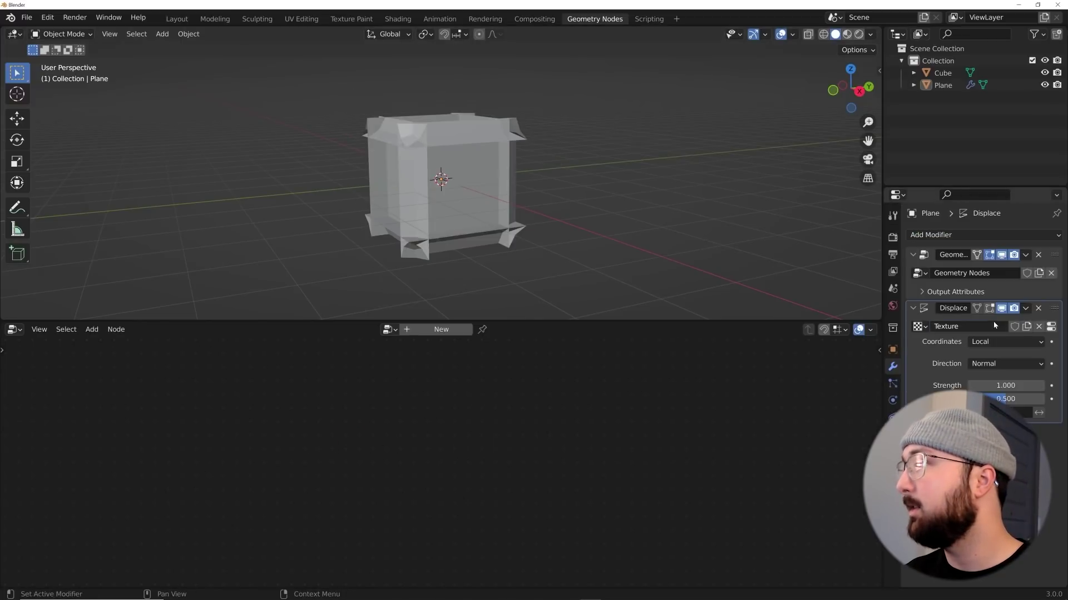
# - Set the Displace modifier's texture type to Clouds and adjust its settings for a smoother pattern
pyautogui.click(1050, 327)
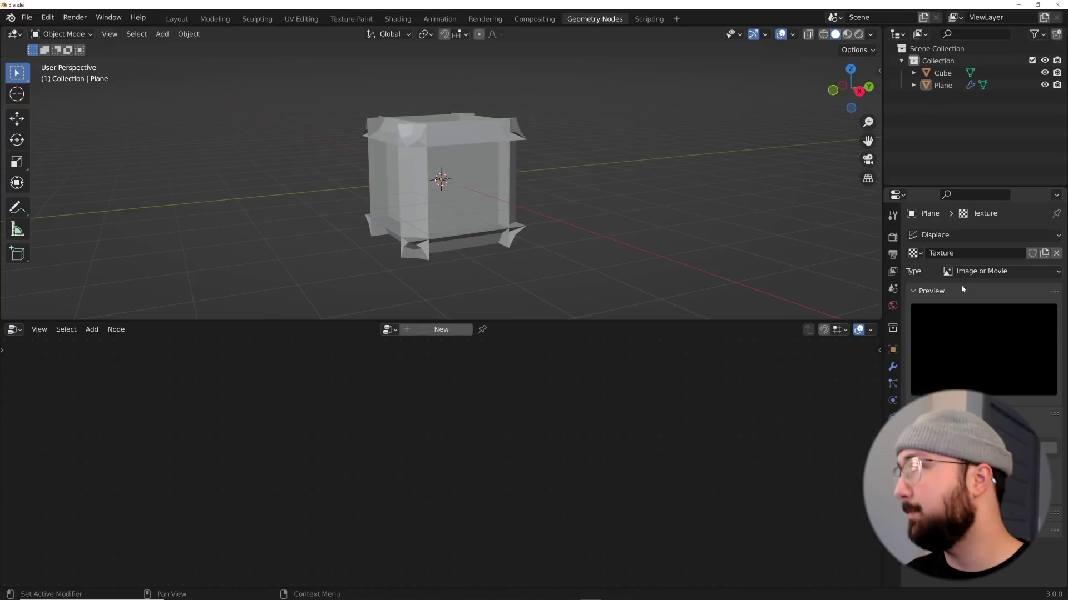
pyautogui.click(984, 270)
pyautogui.click(981, 312)
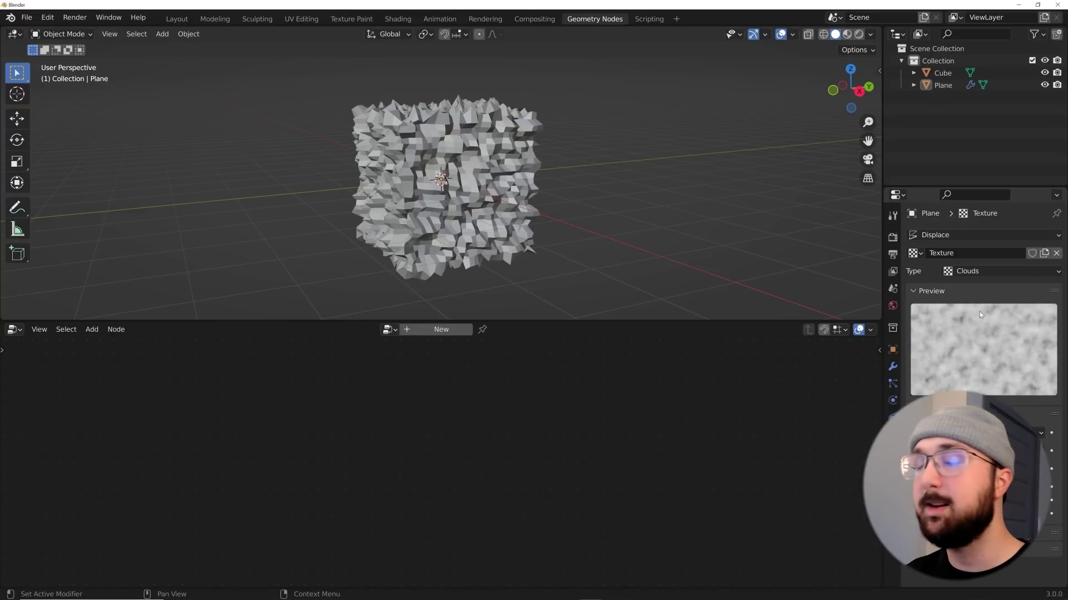
pyautogui.click(973, 500)
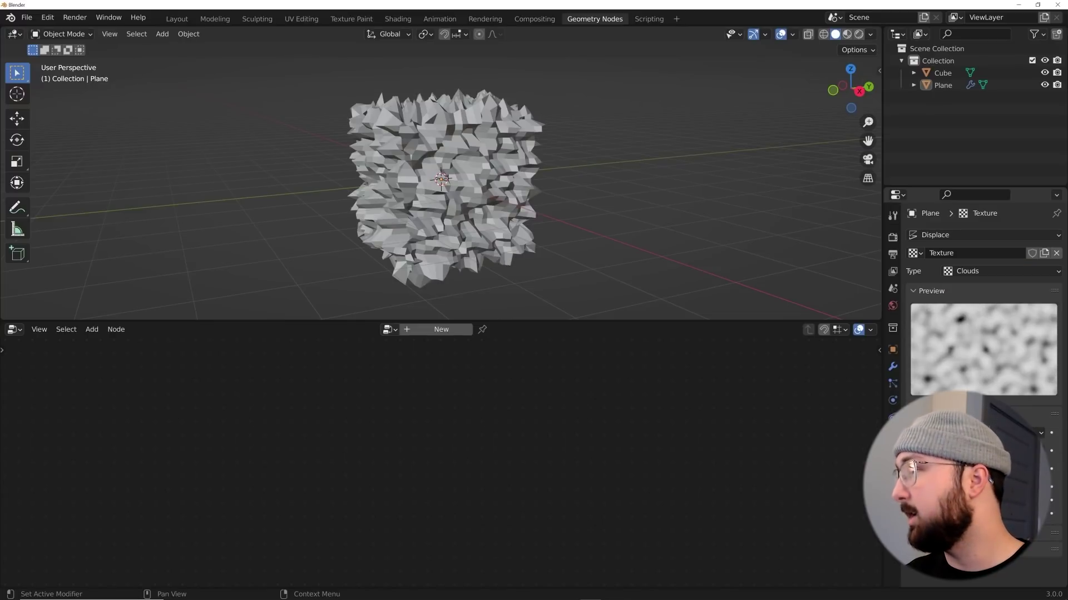
pyautogui.moveTo(451, 194); pyautogui.dragTo(509, 193, button='middle')
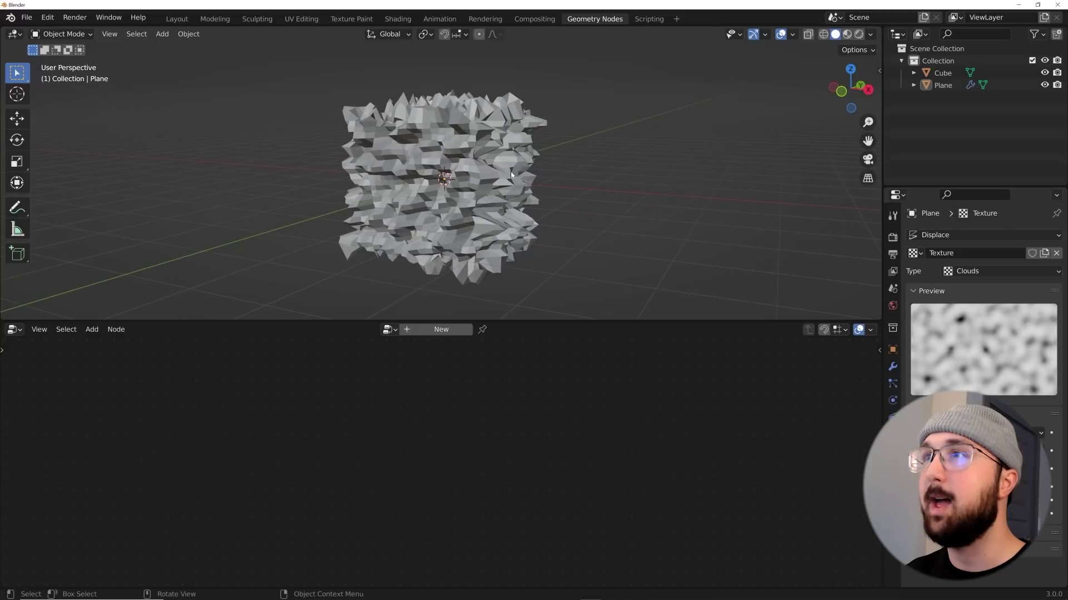
# - Add a second Geometry Nodes modifier with its own new node tree below the Displace modifier
pyautogui.click(892, 366)
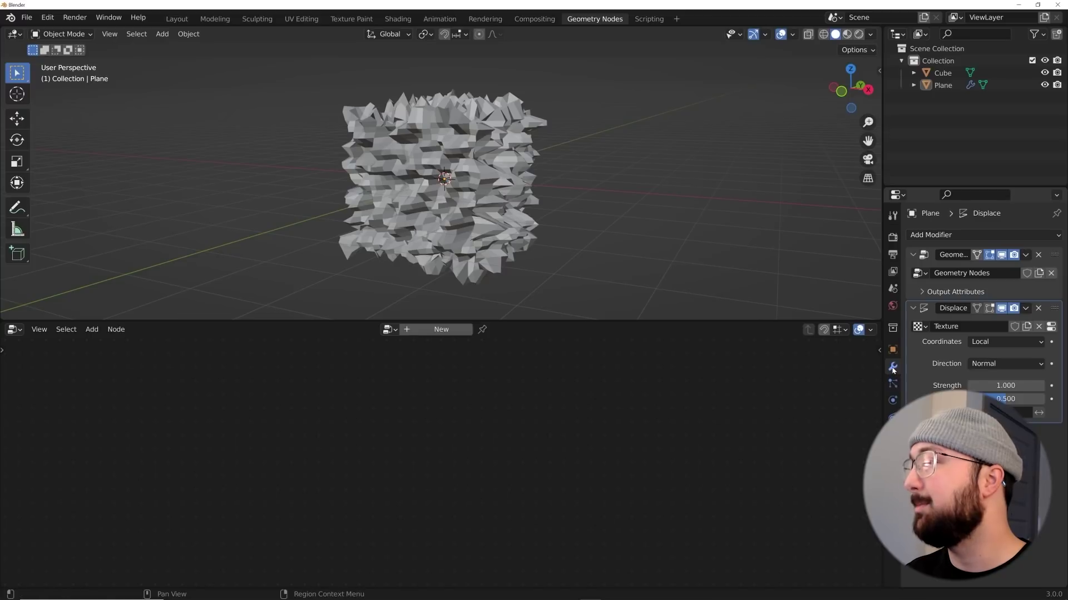
pyautogui.click(929, 235)
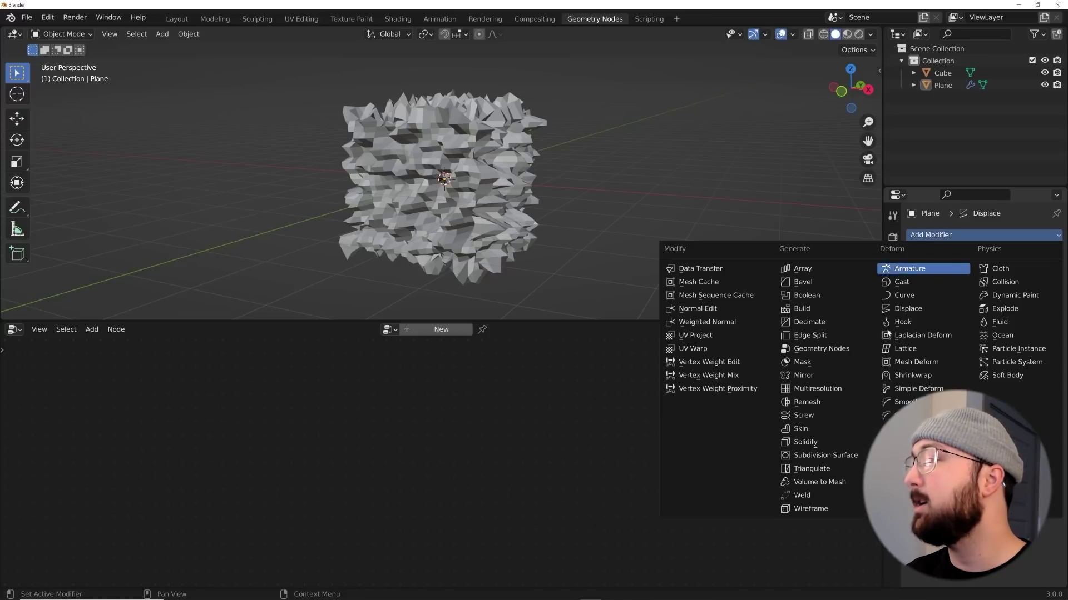
pyautogui.click(831, 350)
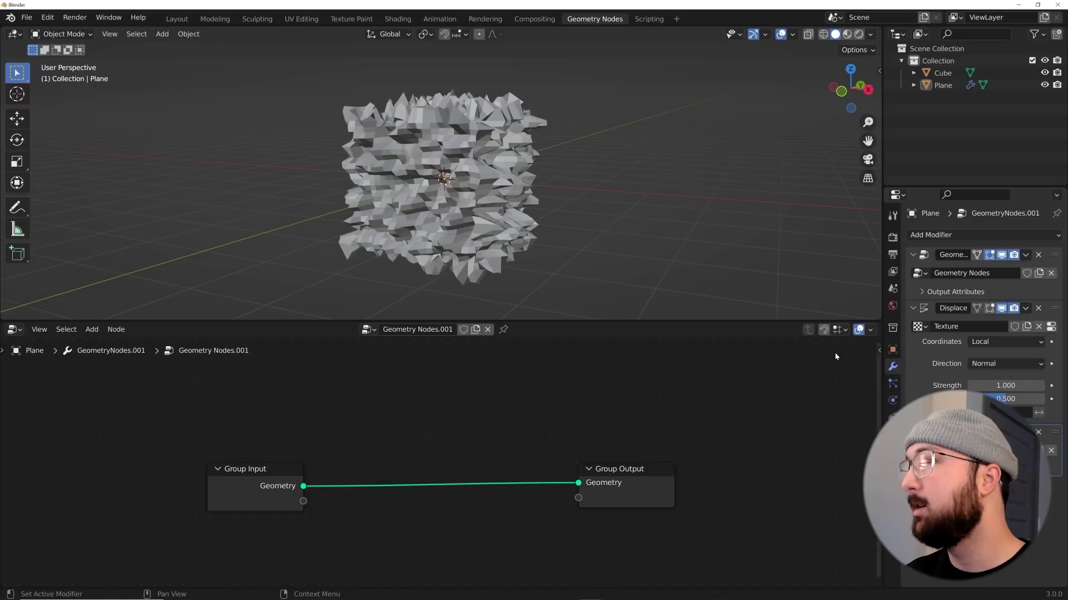
# - Add an Instance on Points node between the Group Input and Group Output nodes
pyautogui.hotkey('shift', 'a')
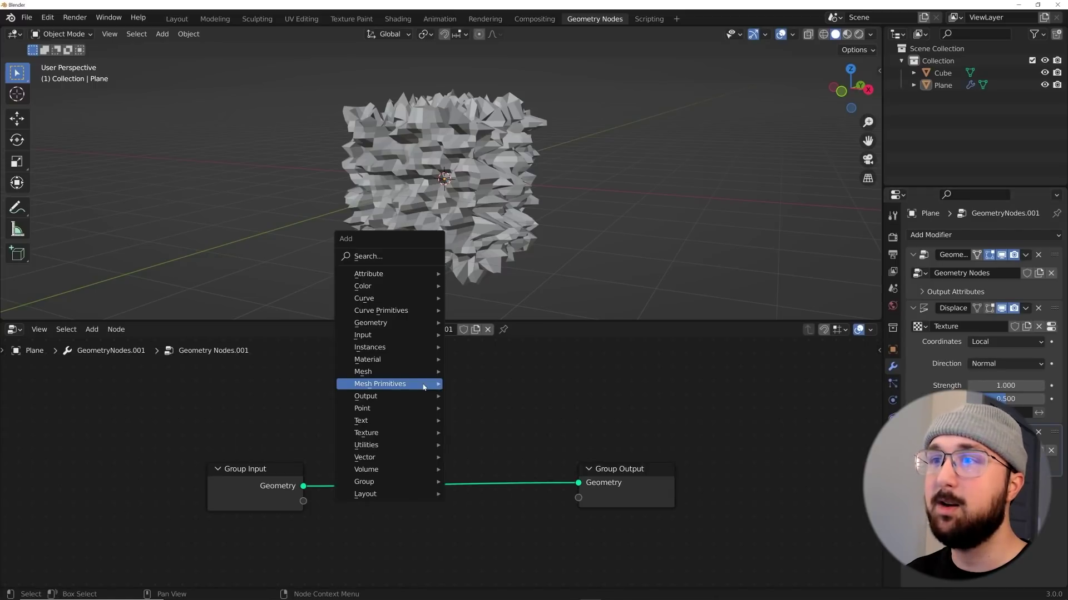
pyautogui.click(388, 257)
pyautogui.write('INST')
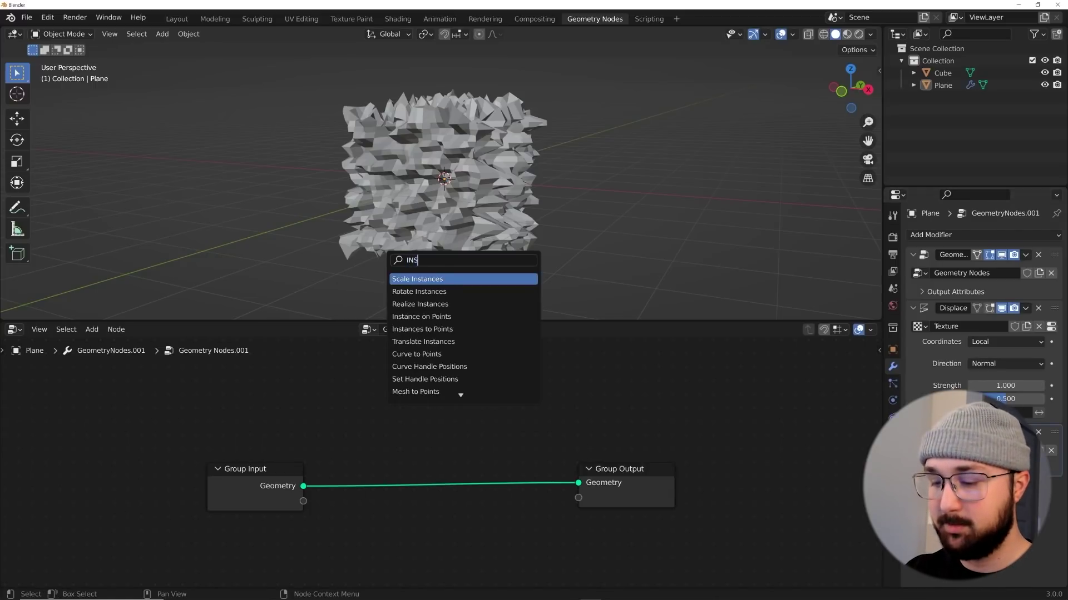
pyautogui.press('Down')
pyautogui.press('Down')
pyautogui.press('Down')
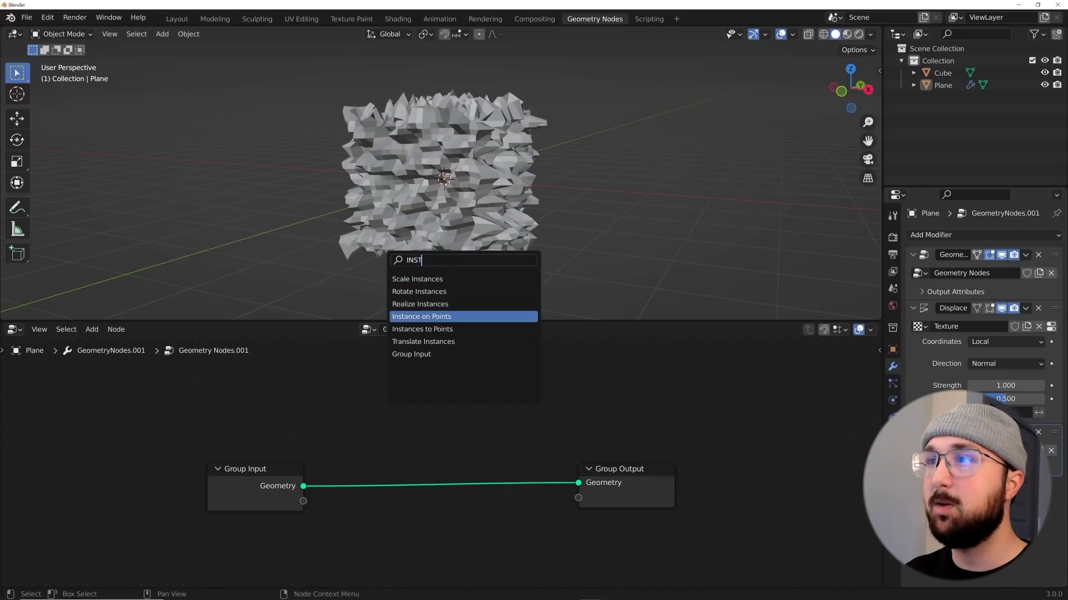
pyautogui.press('Return')
pyautogui.click(414, 437)
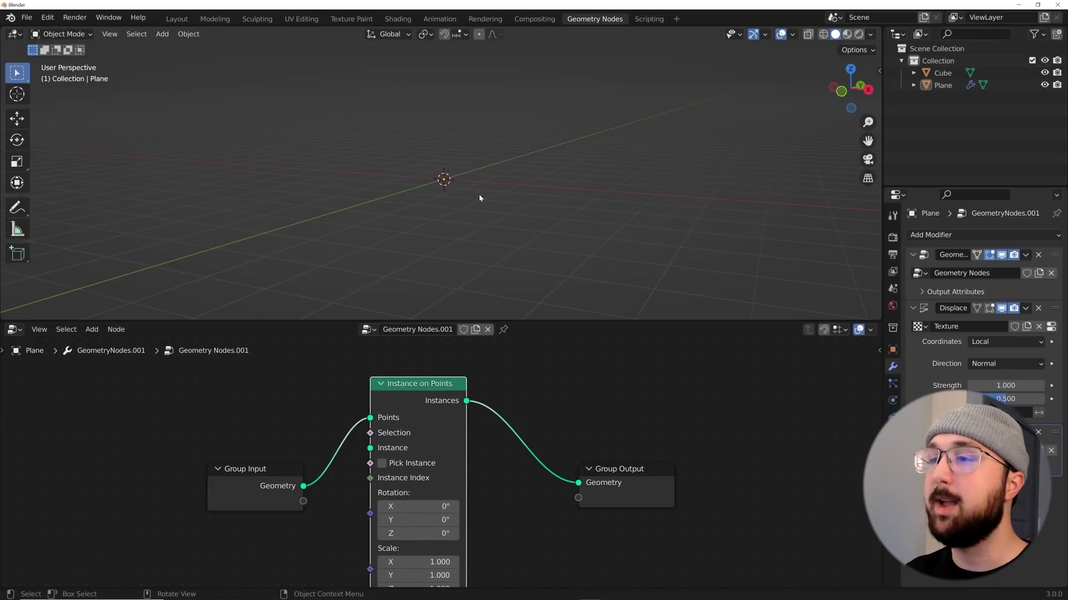
pyautogui.scroll(-1, 396, 446)
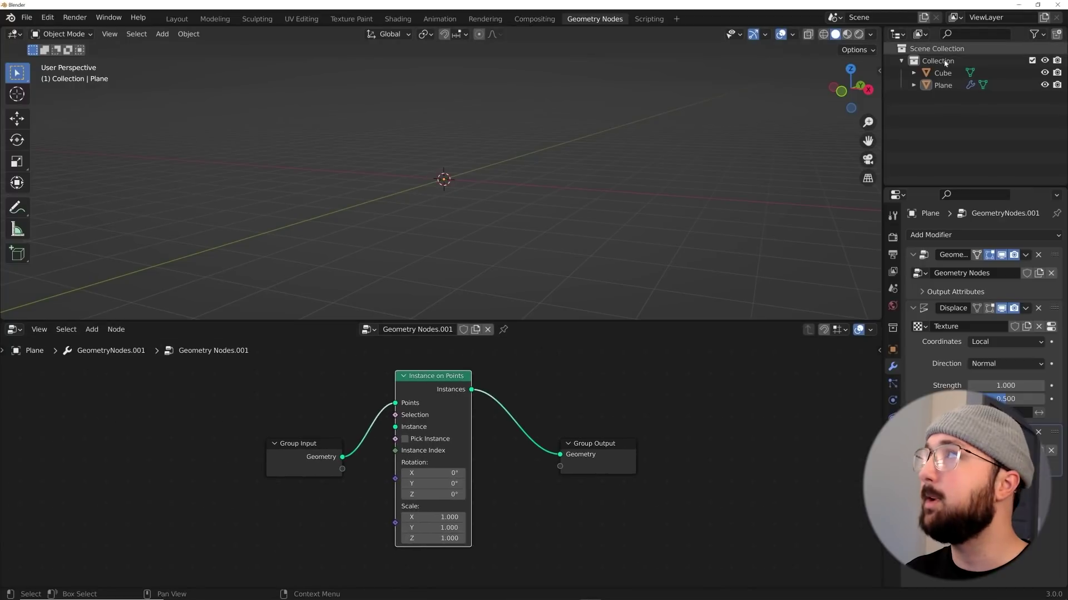
# - Bring the Cube object into the node tree as Object Info and connect its Geometry to Instance on Points' Instance input
pyautogui.moveTo(943, 74); pyautogui.dragTo(305, 399)
pyautogui.moveTo(303, 484); pyautogui.dragTo(298, 460)
pyautogui.moveTo(337, 507); pyautogui.dragTo(358, 496)
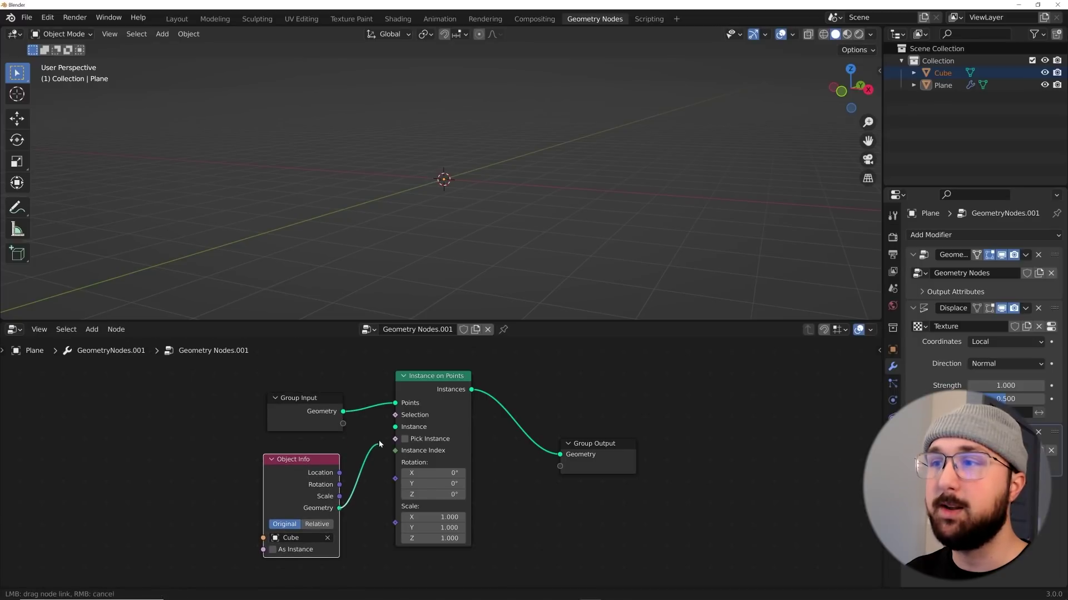
pyautogui.moveTo(390, 431); pyautogui.dragTo(391, 431)
pyautogui.moveTo(489, 251); pyautogui.dragTo(475, 300, button='middle')
pyautogui.scroll(-2, 467, 394)
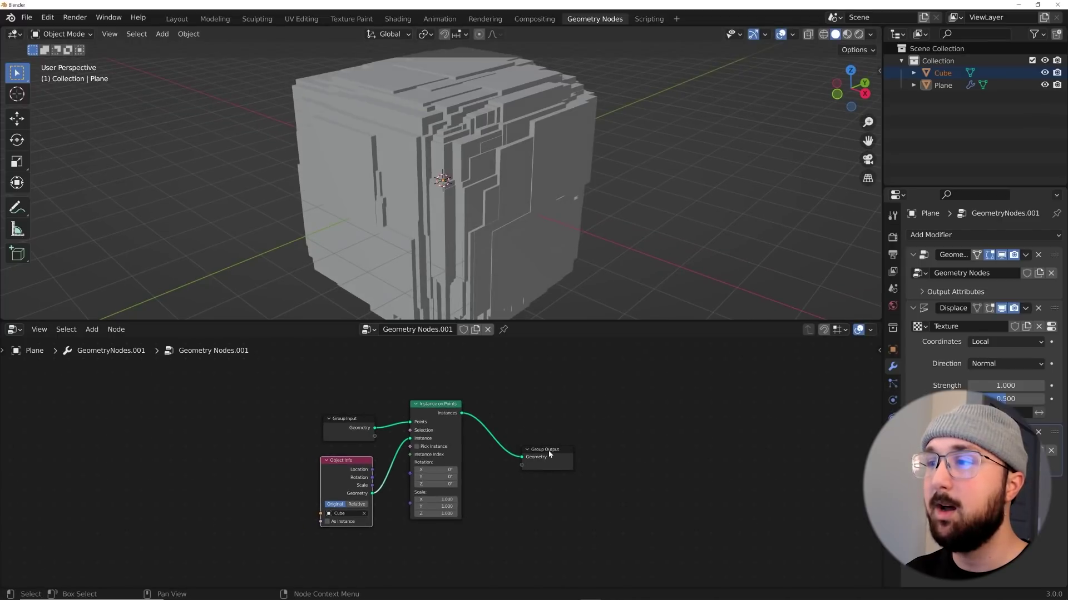
# - Space out the Group Output and Instance on Points nodes and set the instances' X, Y and Z scale to 0.050
pyautogui.moveTo(548, 454); pyautogui.dragTo(628, 422)
pyautogui.moveTo(436, 405); pyautogui.dragTo(477, 403)
pyautogui.keyDown('shift'); pyautogui.moveTo(478, 504); pyautogui.dragTo(422, 511); pyautogui.keyUp('shift')
pyautogui.scroll(5, 517, 261)
pyautogui.moveTo(509, 272); pyautogui.dragTo(539, 245, button='middle')
pyautogui.scroll(2, 539, 244)
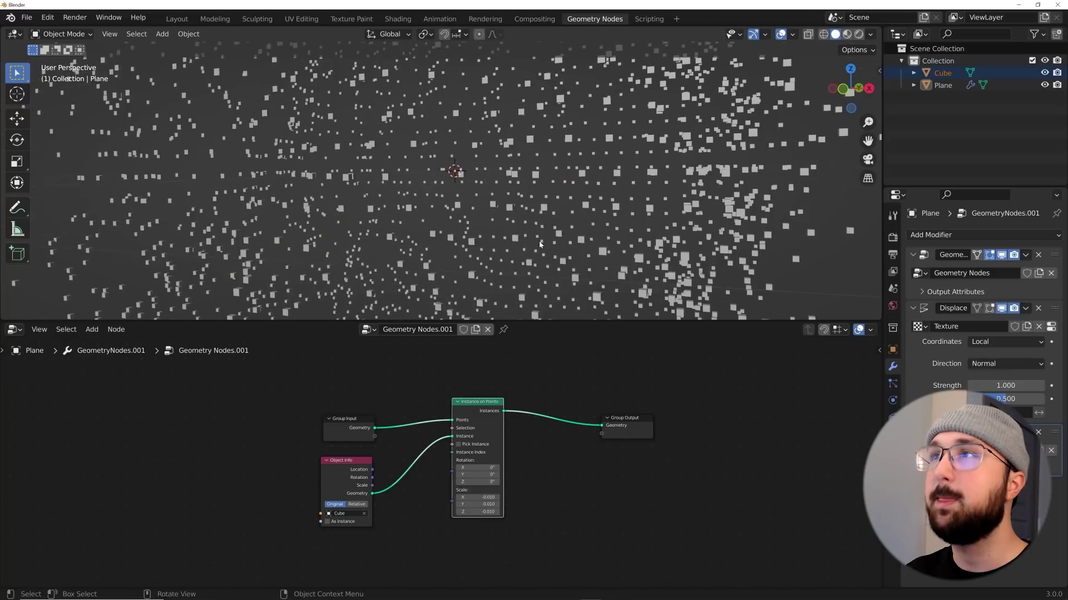
pyautogui.scroll(-5, 538, 241)
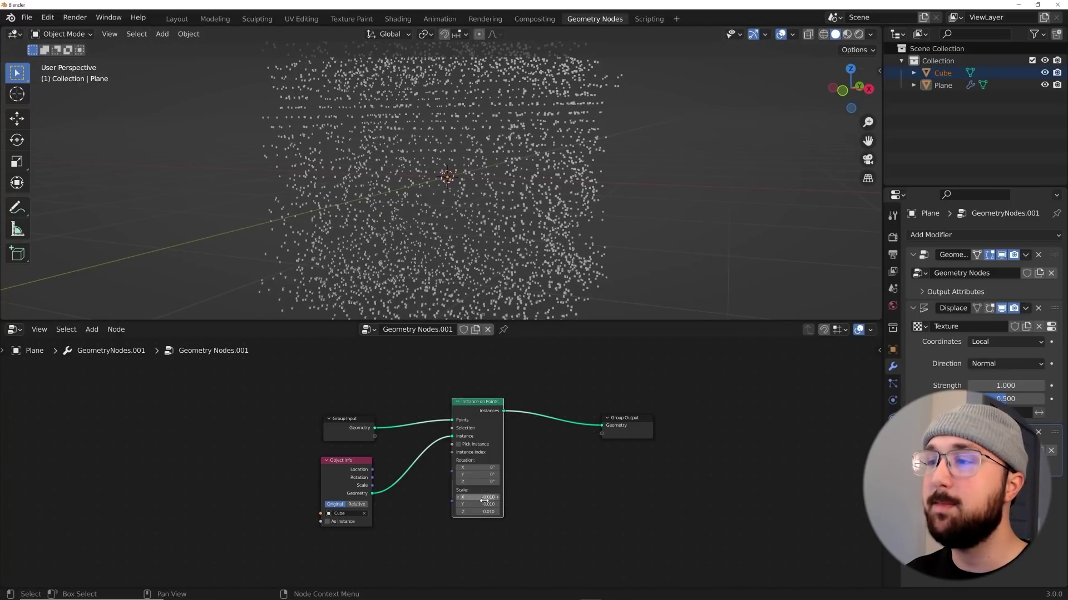
pyautogui.moveTo(477, 502); pyautogui.dragTo(483, 502)
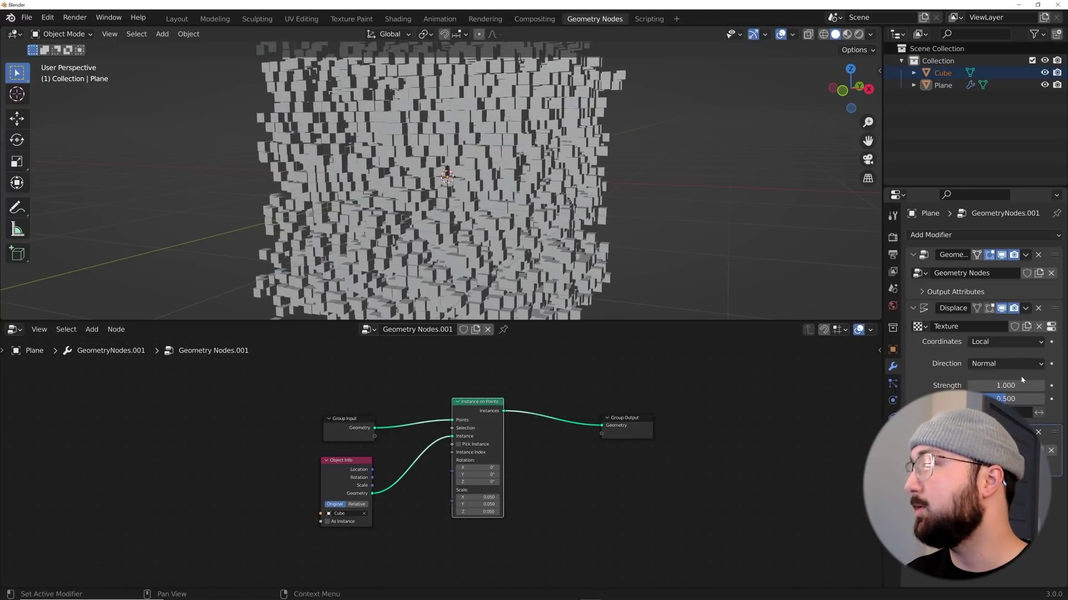
# - Raise the Displace modifier's Strength to 43.900 to spread the cube instances outward
pyautogui.scroll(-5, 601, 119)
pyautogui.moveTo(600, 119); pyautogui.dragTo(600, 139, button='middle')
pyautogui.moveTo(995, 385); pyautogui.dragTo(1051, 385)
pyautogui.scroll(-4, 615, 186)
pyautogui.moveTo(502, 204); pyautogui.dragTo(579, 181, button='middle')
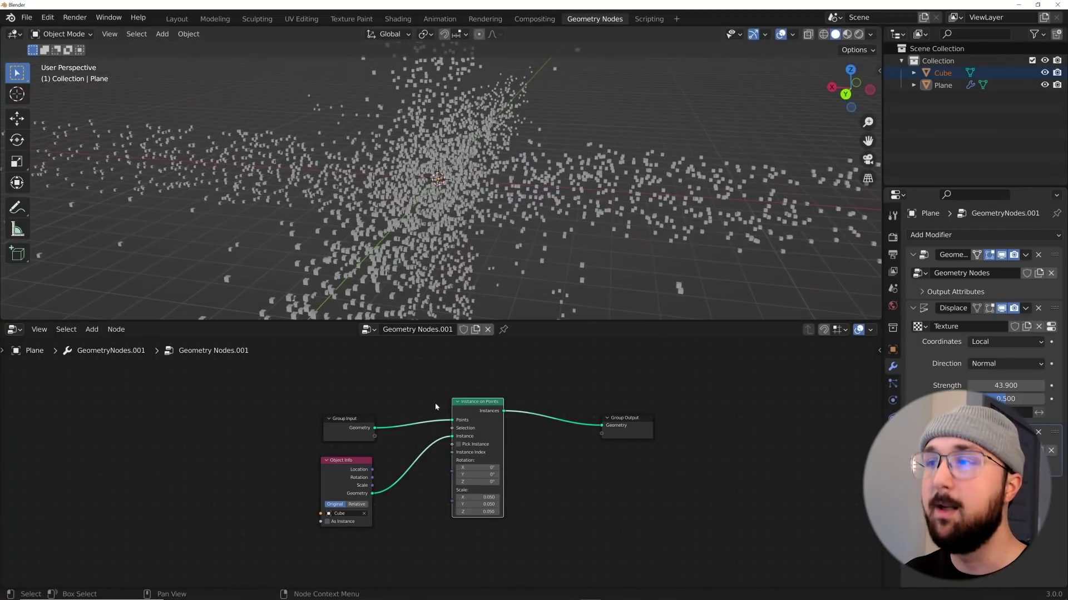
# - Lower the Instance on Points node in the layout and place a Random Value node beneath Object Info
pyautogui.moveTo(488, 402); pyautogui.dragTo(499, 477)
pyautogui.scroll(5, 459, 231)
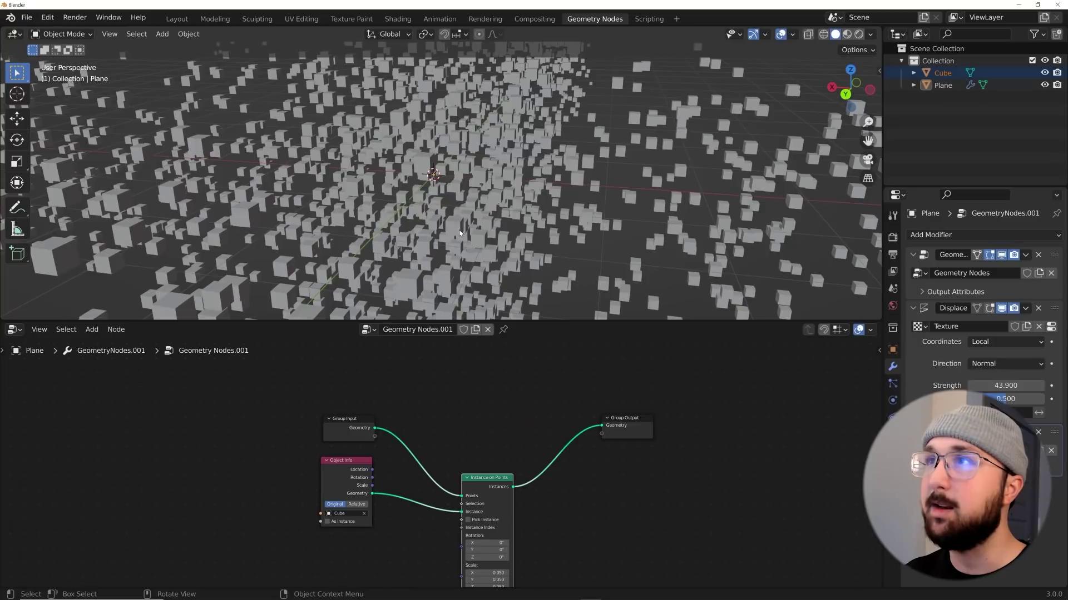
pyautogui.scroll(-5, 439, 208)
pyautogui.moveTo(489, 428); pyautogui.dragTo(496, 356, button='middle')
pyautogui.hotkey('shift', 'a')
pyautogui.write('R')
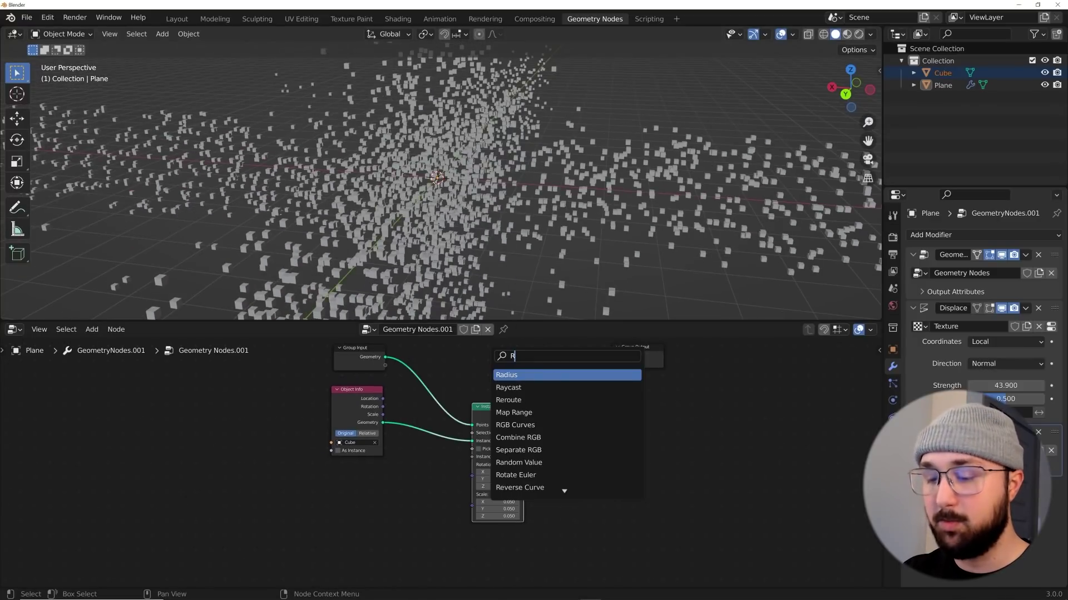
pyautogui.write('ANDOM')
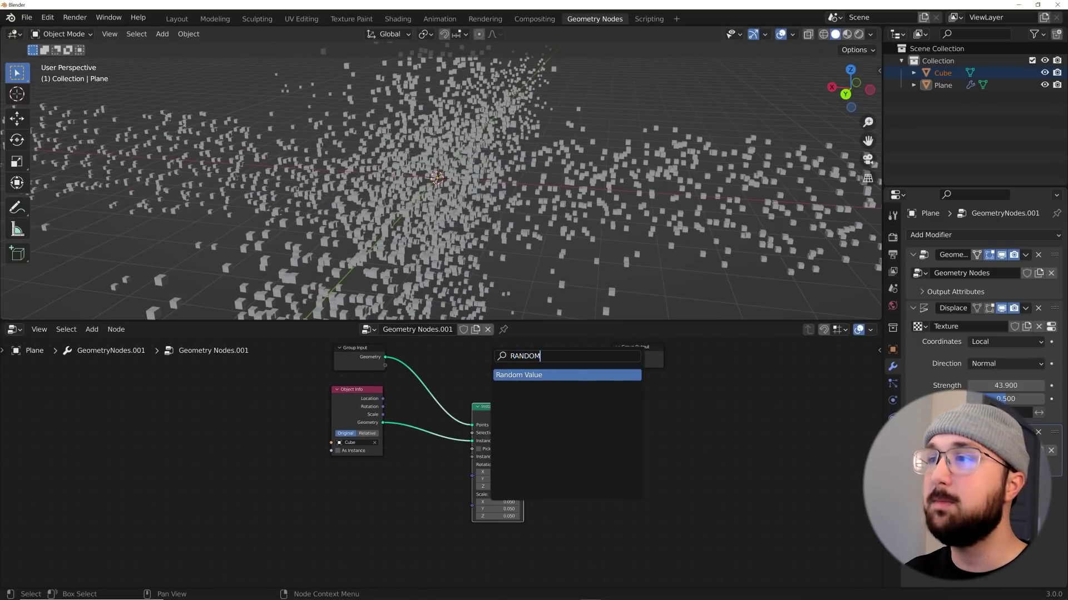
pyautogui.press('Return')
pyautogui.click(351, 486)
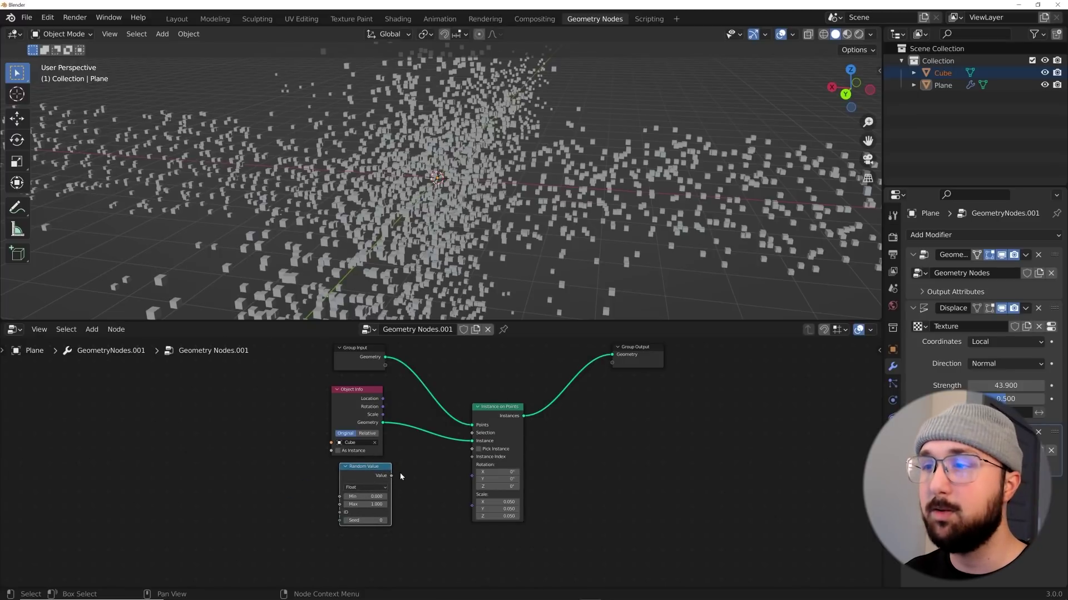
# - Connect the Random Value node's Value output to the Scale input of Instance on Points
pyautogui.scroll(2, 399, 475)
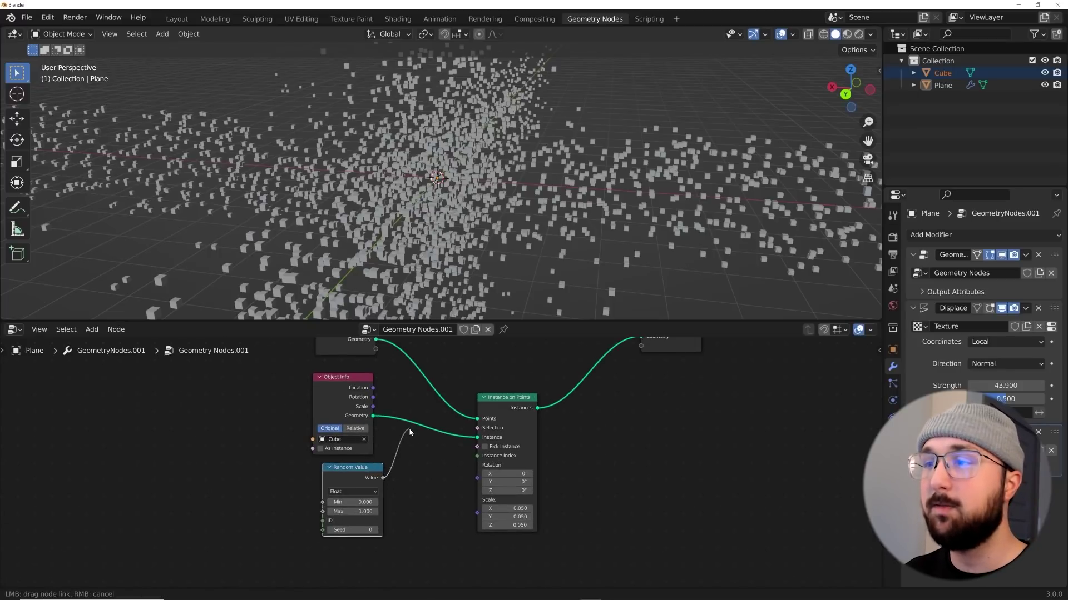
pyautogui.moveTo(407, 462); pyautogui.dragTo(474, 515)
pyautogui.scroll(-8, 447, 239)
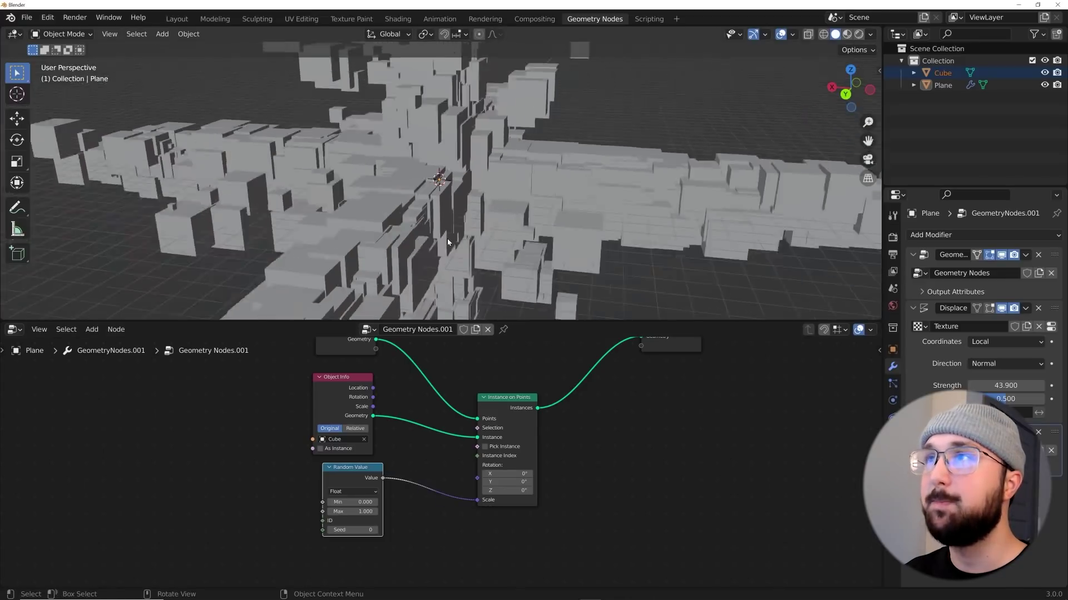
# - Lower the scale Random Value node's Max to about 0.21, and fine-tune its Min and Max
pyautogui.scroll(4, 366, 501)
pyautogui.moveTo(333, 529); pyautogui.dragTo(395, 500, button='middle')
pyautogui.moveTo(398, 502); pyautogui.dragTo(342, 502)
pyautogui.scroll(10, 552, 241)
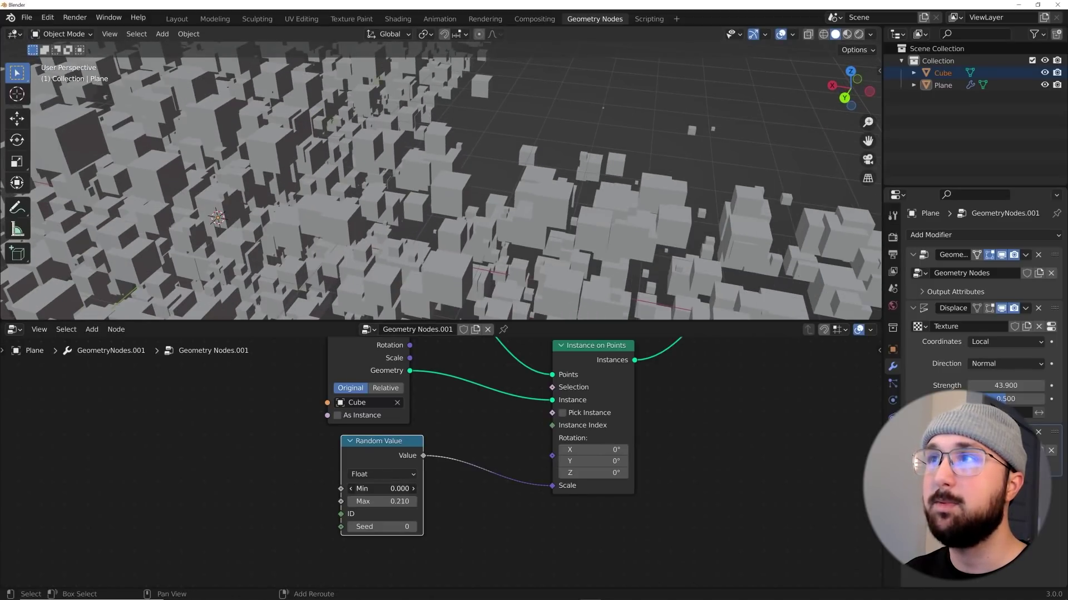
pyautogui.moveTo(382, 489); pyautogui.dragTo(388, 489)
pyautogui.scroll(-5, 410, 212)
pyautogui.moveTo(411, 207); pyautogui.dragTo(420, 185, button='middle')
pyautogui.scroll(-5, 420, 186)
pyautogui.moveTo(384, 501)
pyautogui.mouseDown()
pyautogui.moveTo(364, 502)
pyautogui.moveTo(381, 502)
pyautogui.mouseUp()
pyautogui.moveTo(456, 233); pyautogui.dragTo(491, 238, button='middle')
# - Add a second Random Value node beneath Object Info and connect its Value to Instance on Points' Rotation input
pyautogui.moveTo(385, 466); pyautogui.dragTo(343, 559)
pyautogui.hotkey('shift', 'a')
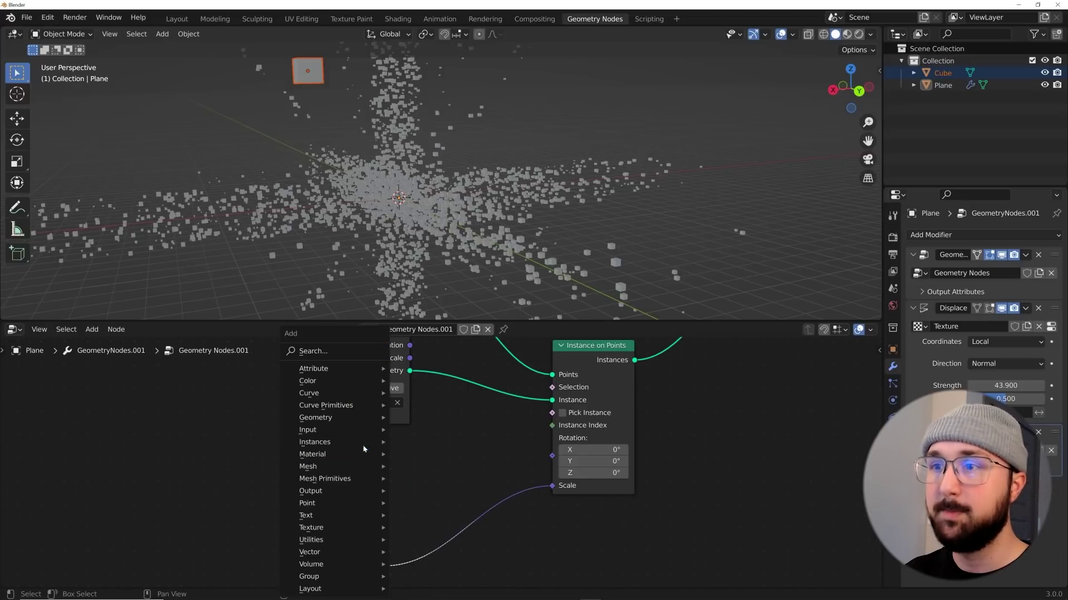
pyautogui.click(334, 350)
pyautogui.write('RAND')
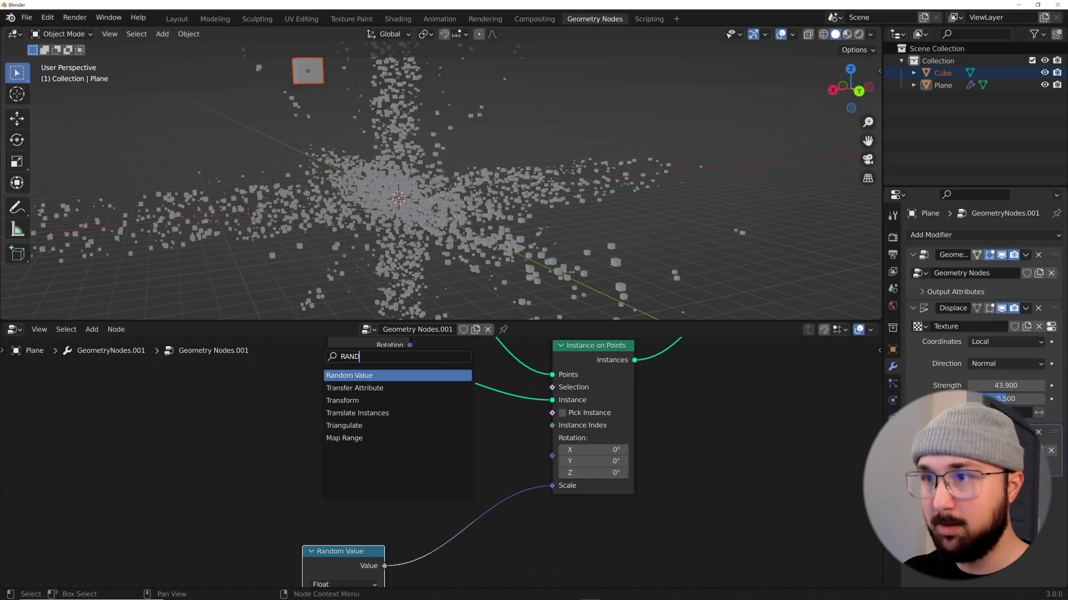
pyautogui.press('Return')
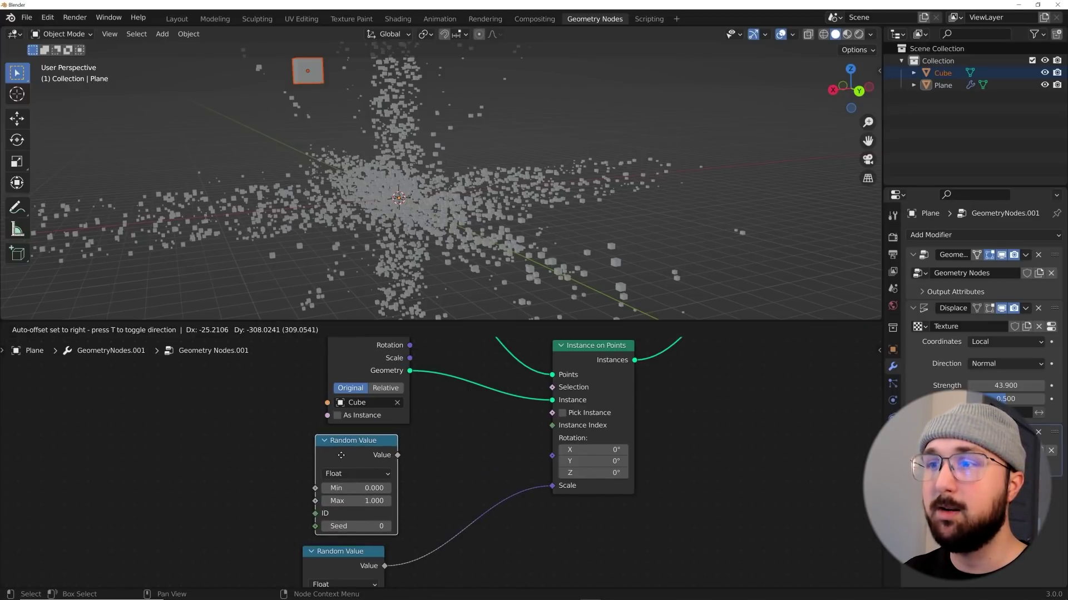
pyautogui.click(341, 457)
pyautogui.moveTo(401, 265); pyautogui.dragTo(395, 287, button='middle')
pyautogui.scroll(3, 400, 286)
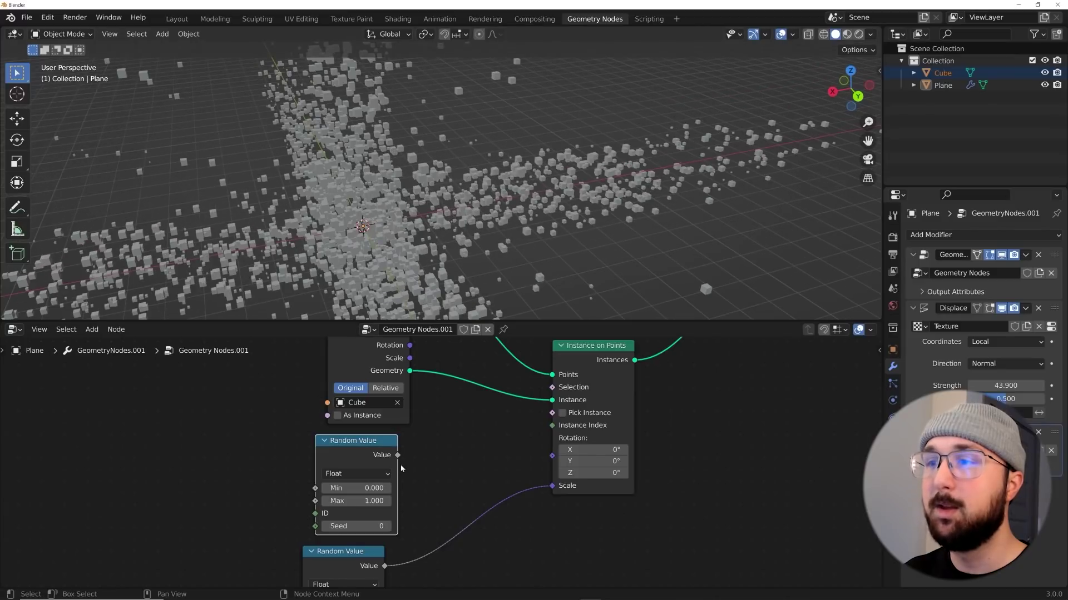
pyautogui.moveTo(397, 456); pyautogui.dragTo(550, 460)
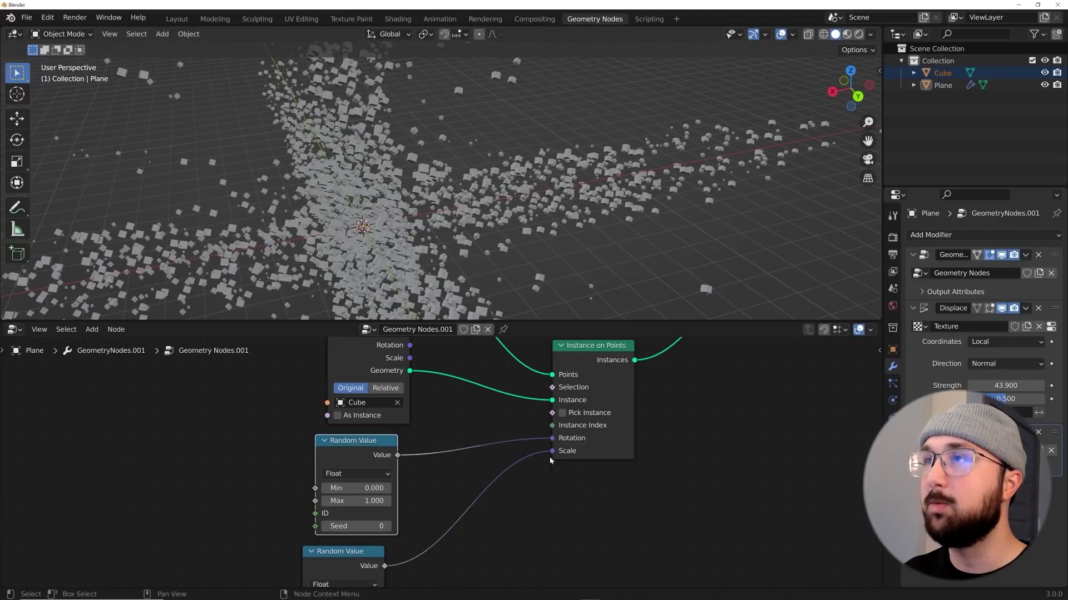
# - Examine the scattered, randomly rotated cube instances from several angles and distances
pyautogui.moveTo(401, 245); pyautogui.dragTo(514, 230, button='middle')
pyautogui.scroll(-4, 442, 218)
pyautogui.scroll(2, 470, 224)
pyautogui.moveTo(443, 210); pyautogui.dragTo(489, 240, button='middle')
pyautogui.scroll(-4, 501, 228)
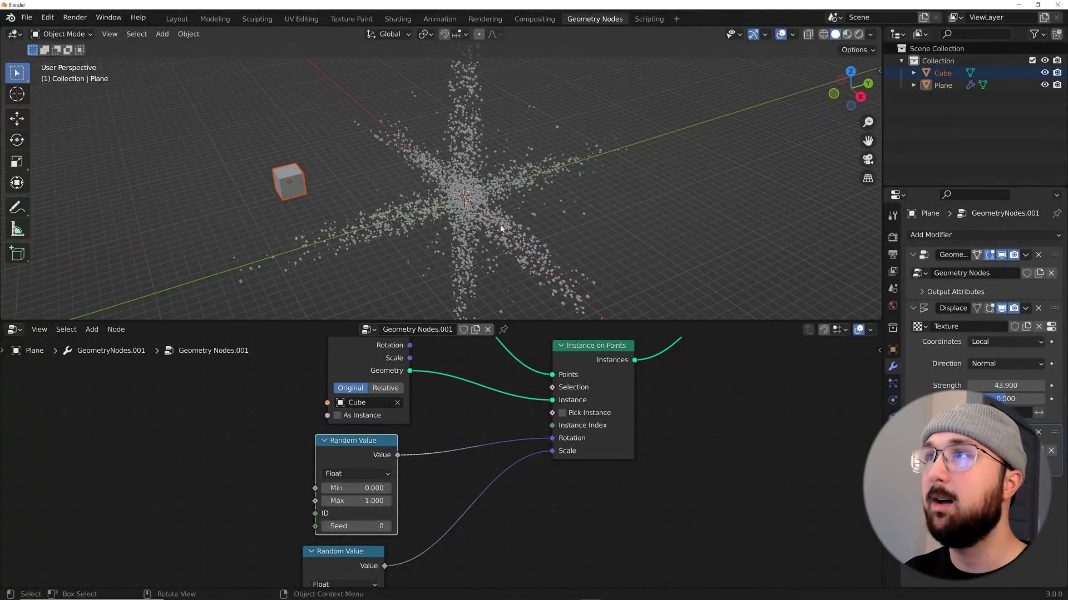
pyautogui.moveTo(500, 242); pyautogui.dragTo(531, 216, button='middle')
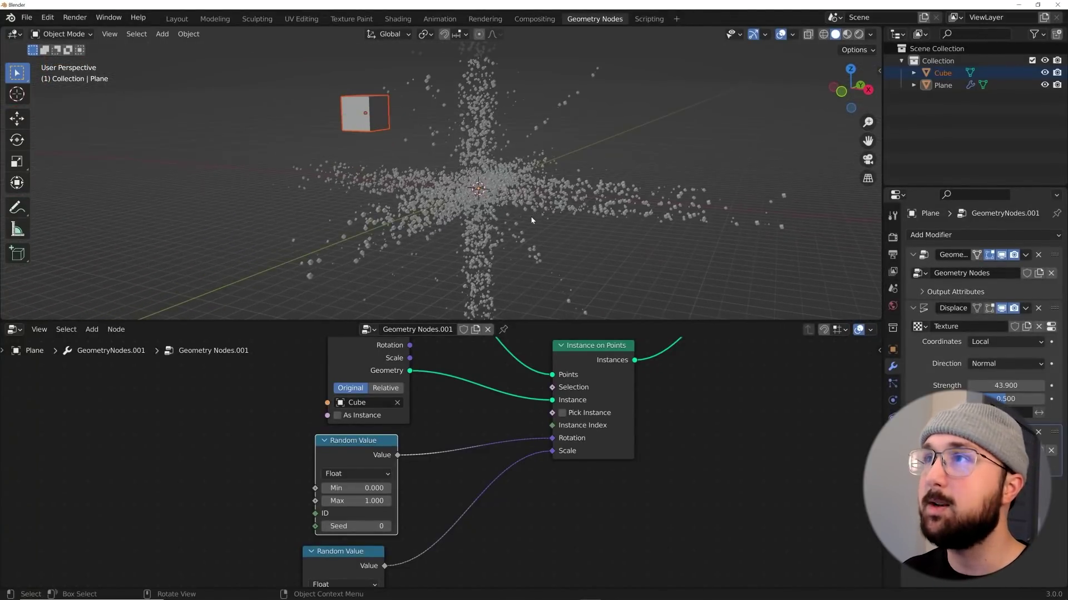
# - Lower the Min of the Random Value node driving Rotation to about -3.02
pyautogui.scroll(5, 524, 221)
pyautogui.moveTo(373, 489); pyautogui.dragTo(287, 489)
pyautogui.scroll(-5, 532, 145)
pyautogui.moveTo(532, 145); pyautogui.dragTo(526, 182, button='middle')
pyautogui.scroll(6, 482, 189)
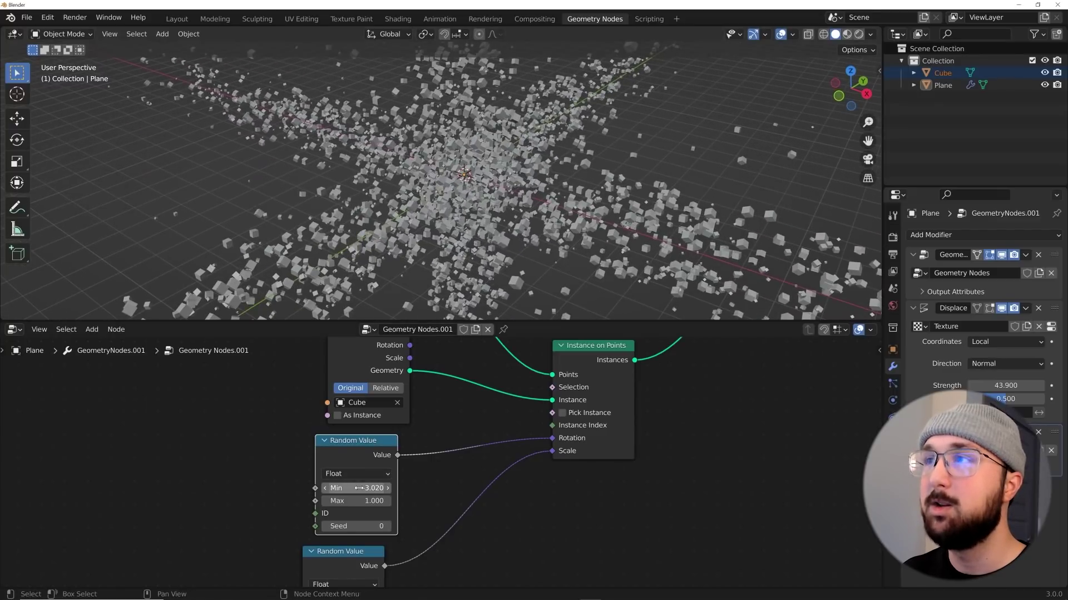
# - Hide the original cube in the viewport, leaving only the scattered instances
pyautogui.scroll(-5, 476, 209)
pyautogui.moveTo(476, 210); pyautogui.dragTo(307, 90, button='middle')
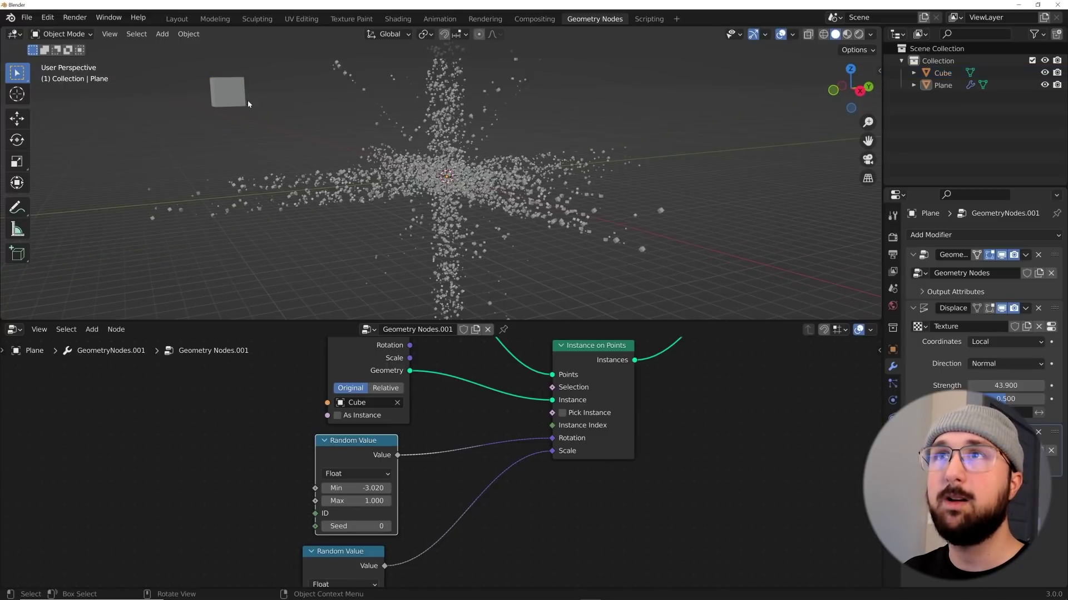
pyautogui.click(239, 97)
pyautogui.press('h')
pyautogui.click(422, 162)
pyautogui.moveTo(425, 163); pyautogui.dragTo(443, 187, button='middle')
pyautogui.click(539, 195)
pyautogui.moveTo(539, 198); pyautogui.dragTo(496, 209, button='middle')
pyautogui.scroll(3, 496, 209)
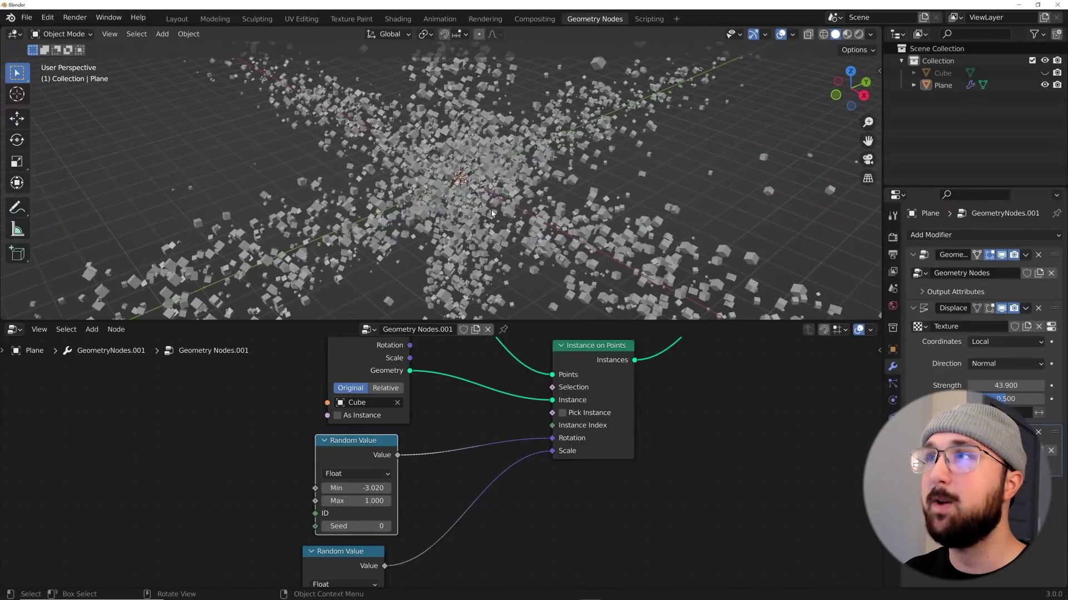
# - Hide the plane with the cube instances and add a Bezier circle at the origin
pyautogui.click(514, 209)
pyautogui.press('h')
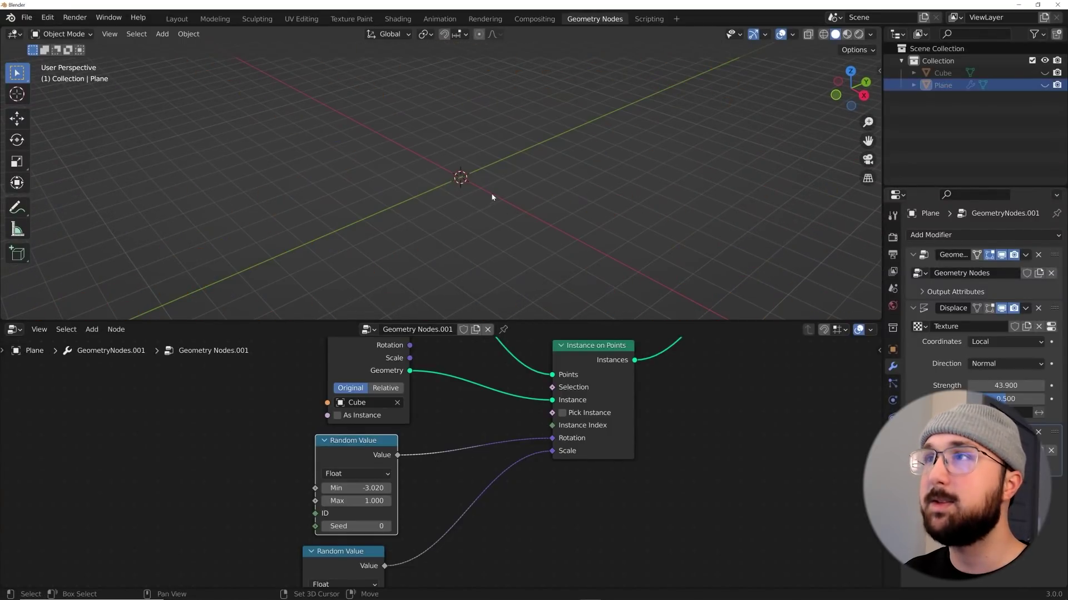
pyautogui.hotkey('shift', 'a')
pyautogui.moveTo(491, 196)
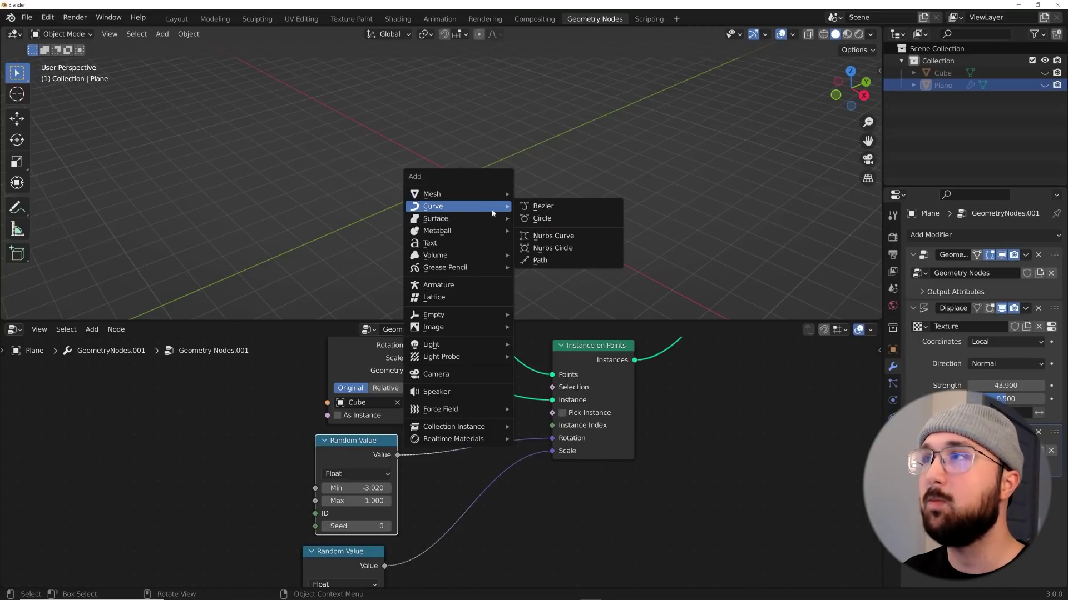
pyautogui.click(537, 223)
pyautogui.scroll(3, 529, 214)
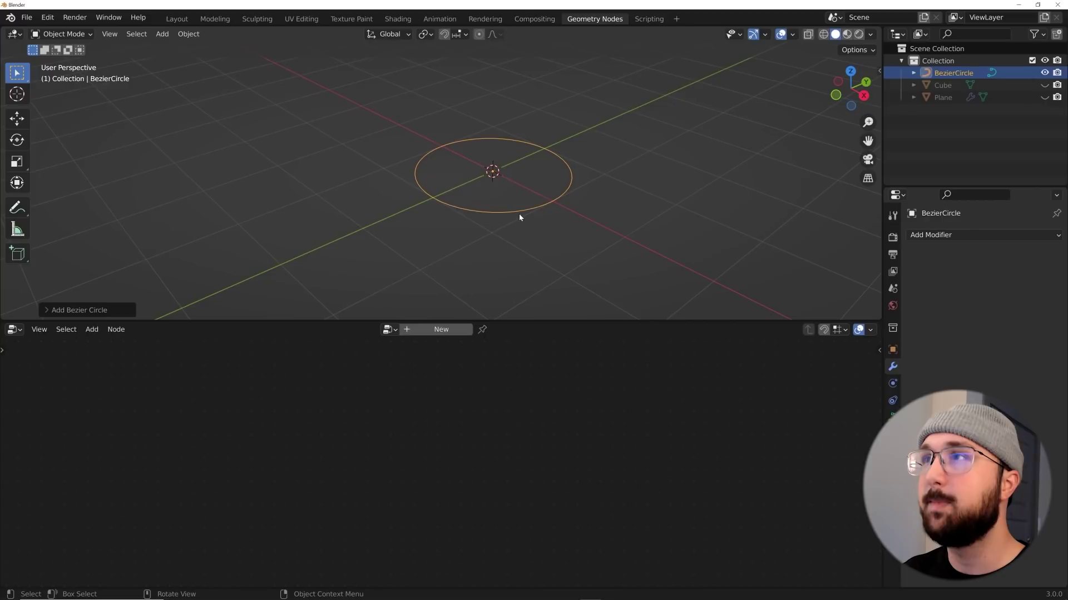
# - Add a plain axes empty and a camera at the origin
pyautogui.hotkey('shift', 'a')
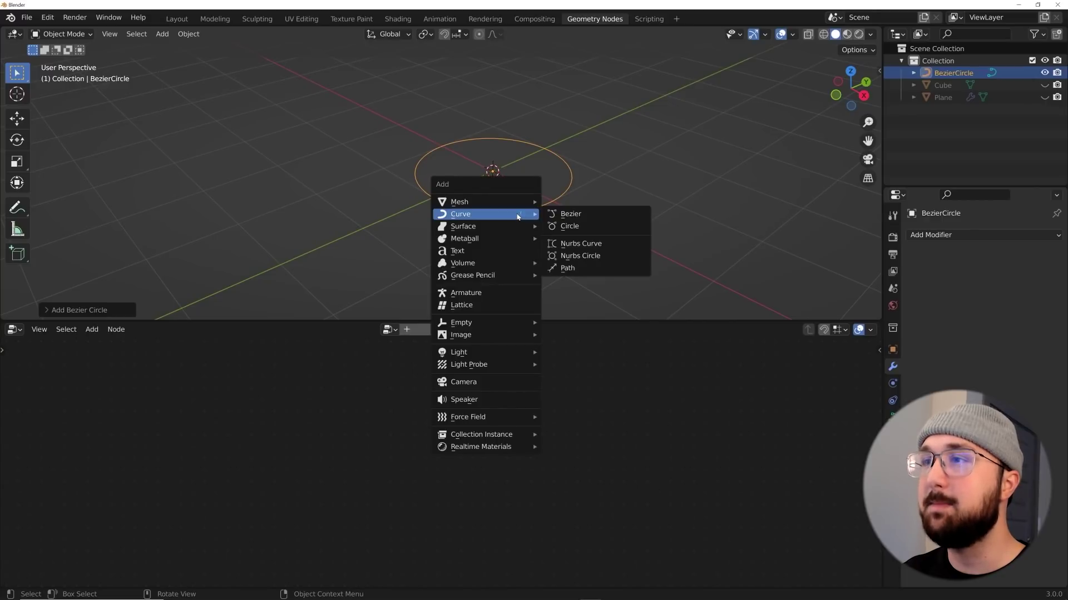
pyautogui.moveTo(468, 324)
pyautogui.click(564, 323)
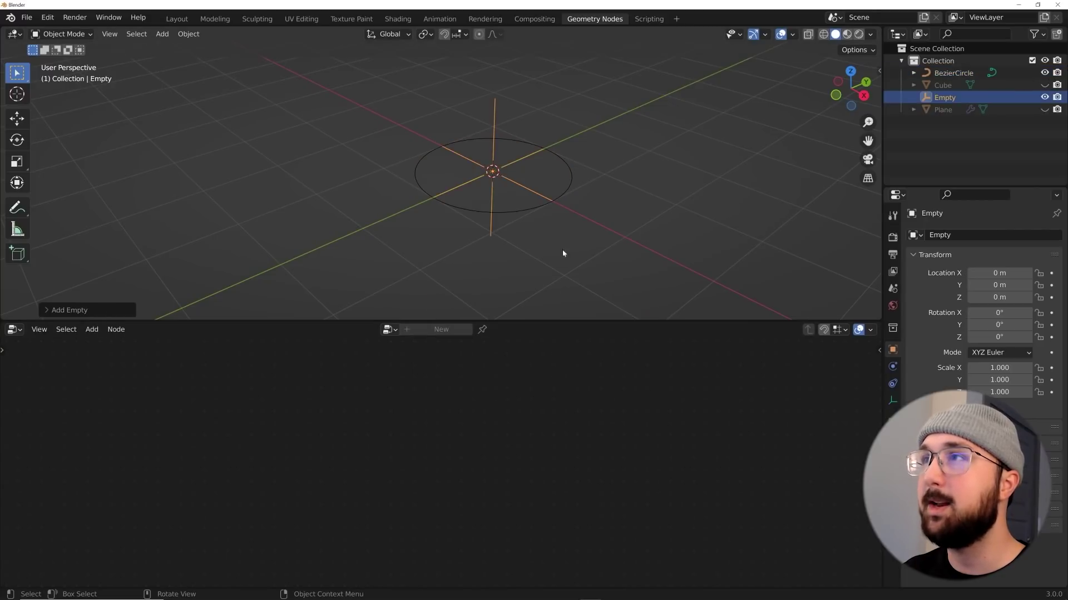
pyautogui.hotkey('shift', 'a')
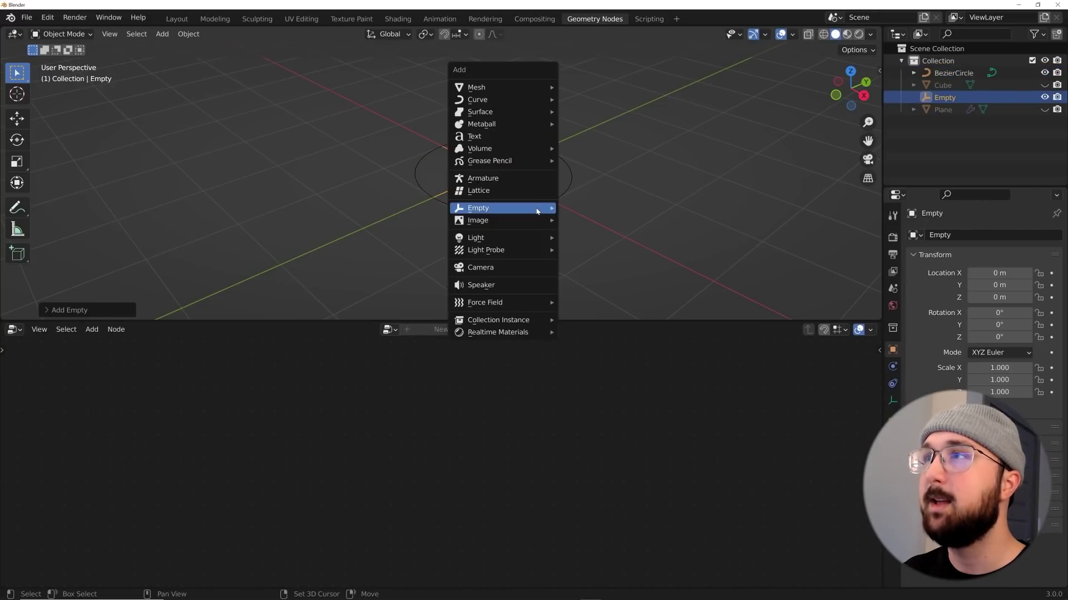
pyautogui.click(518, 266)
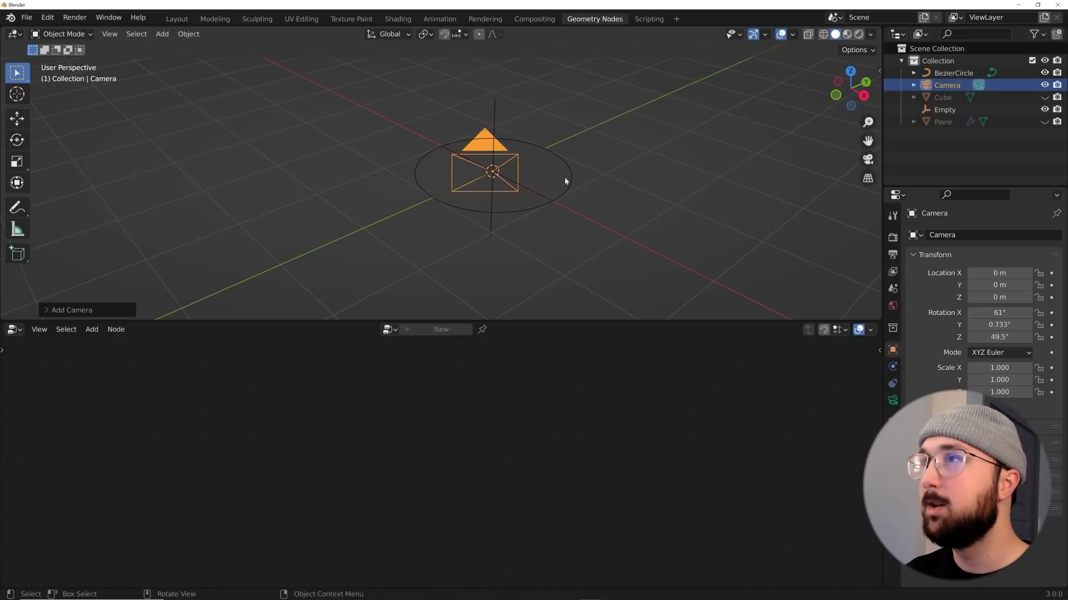
# - Give the camera a Follow Path constraint with BezierCircle as its target
pyautogui.click(893, 368)
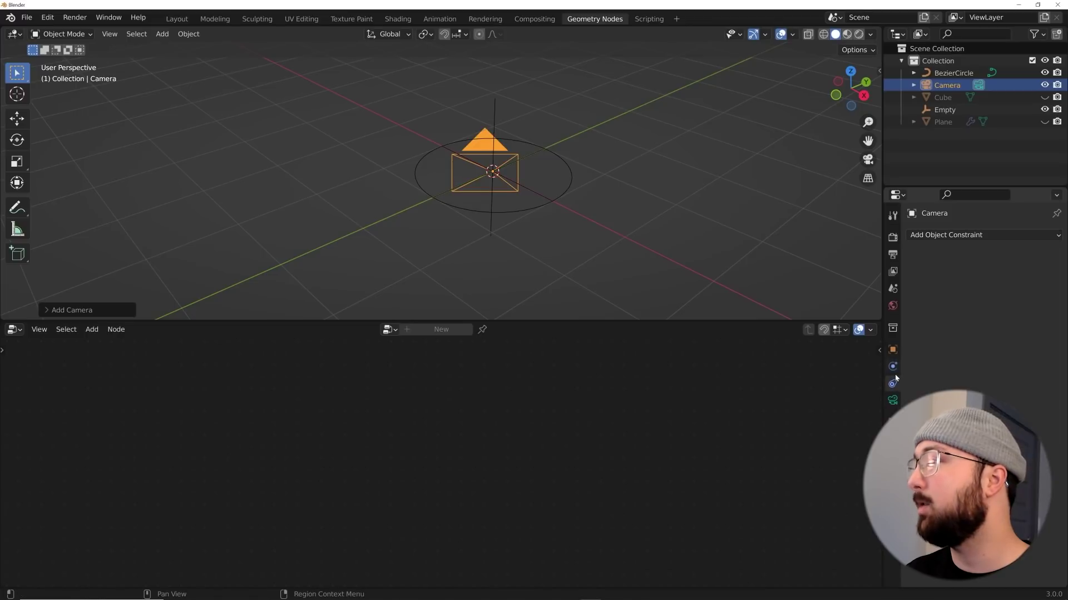
pyautogui.click(893, 384)
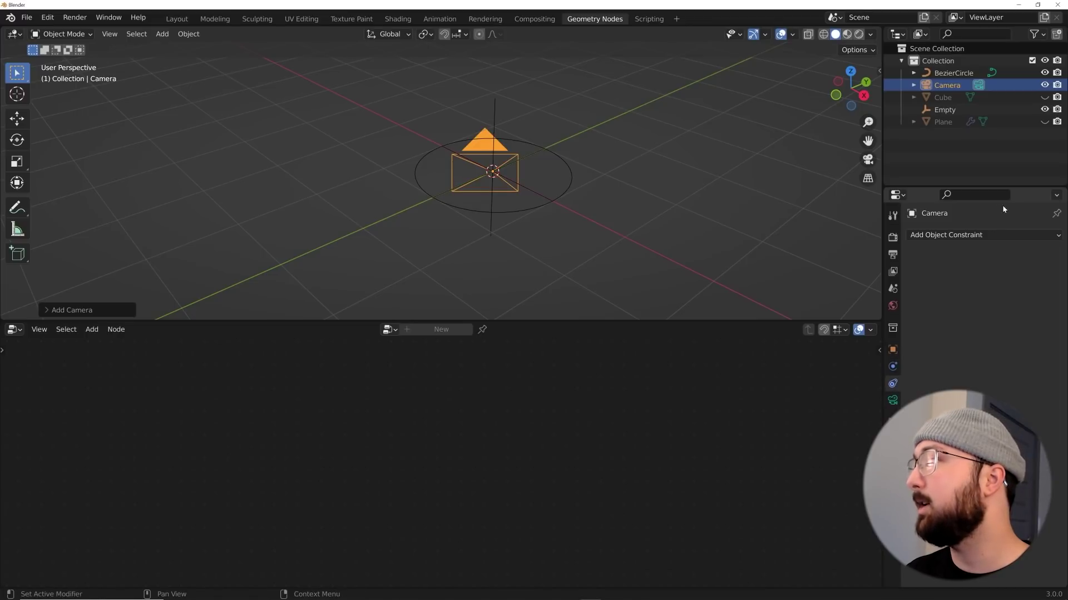
pyautogui.click(994, 236)
pyautogui.click(1024, 322)
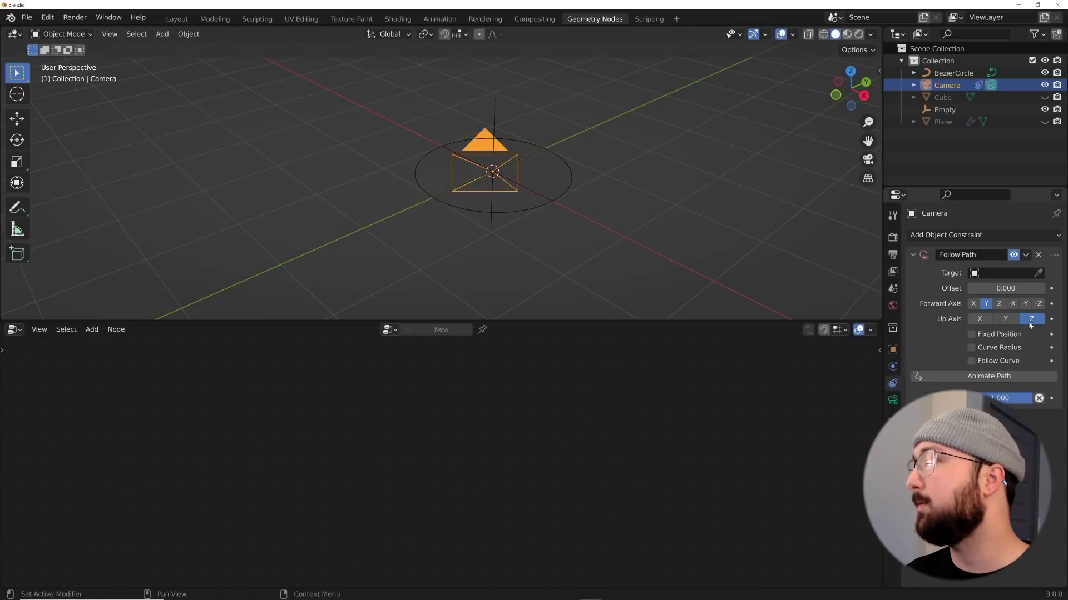
pyautogui.click(996, 273)
pyautogui.click(966, 290)
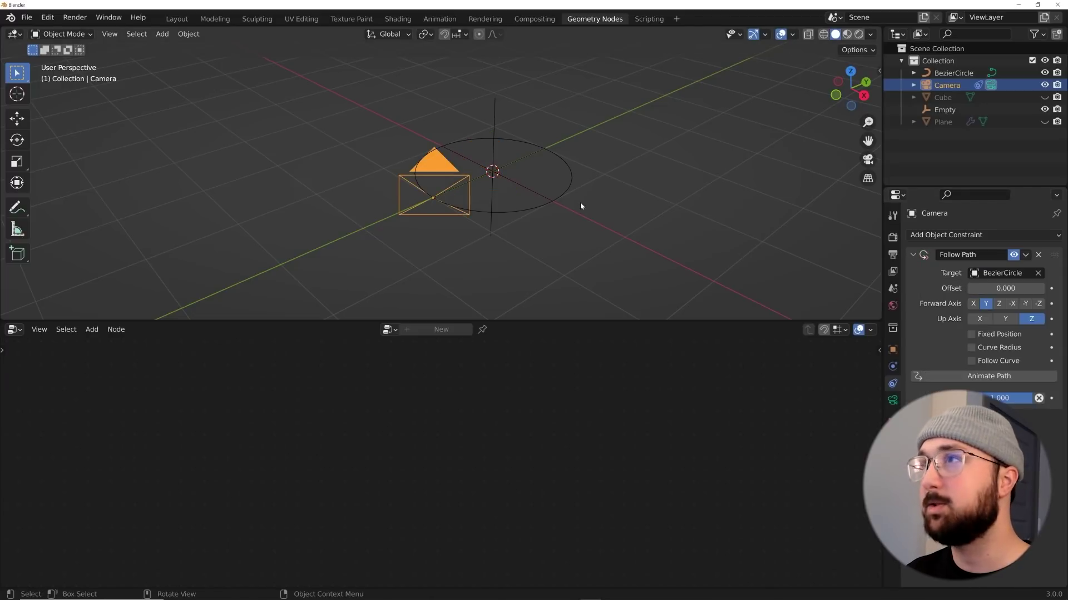
# - Scale the Bezier circle up evenly so the camera sits farther from the empty
pyautogui.click(559, 199)
pyautogui.press('s')
pyautogui.click(811, 224)
pyautogui.scroll(-6, 667, 211)
pyautogui.moveTo(439, 233); pyautogui.dragTo(410, 210, button='middle')
# - Give the camera a Track To constraint with the Empty as its target
pyautogui.click(394, 234)
pyautogui.scroll(3, 541, 224)
pyautogui.moveTo(541, 224); pyautogui.dragTo(529, 224, button='middle')
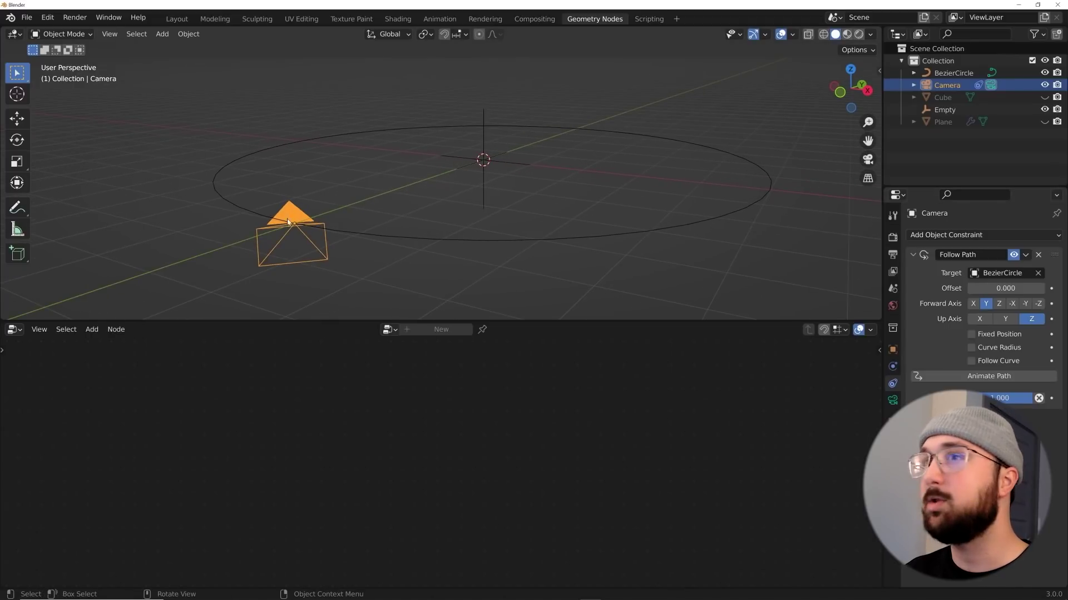
pyautogui.click(925, 237)
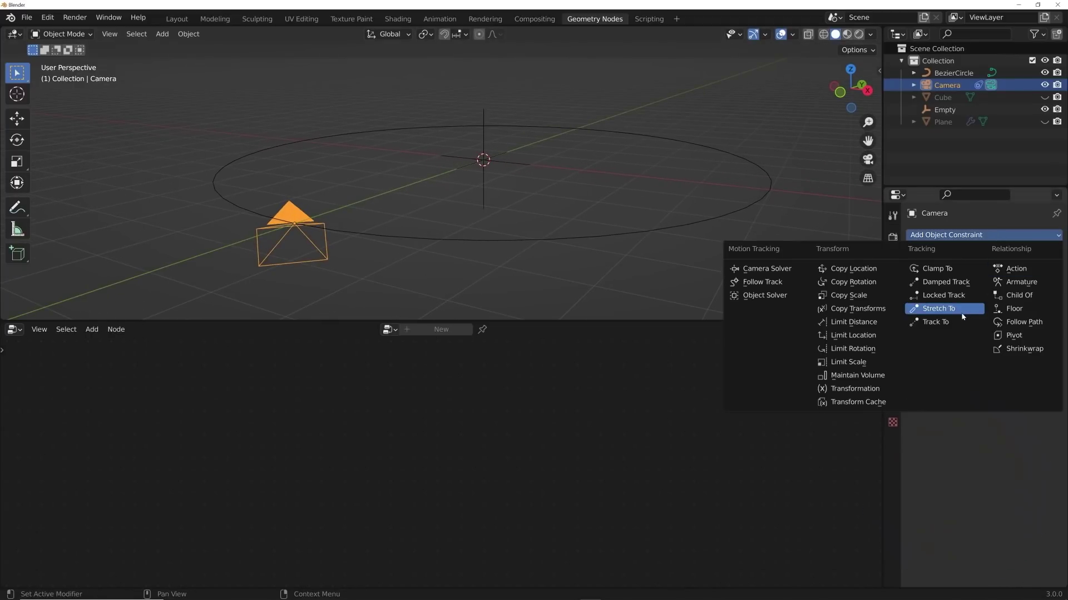
pyautogui.click(942, 323)
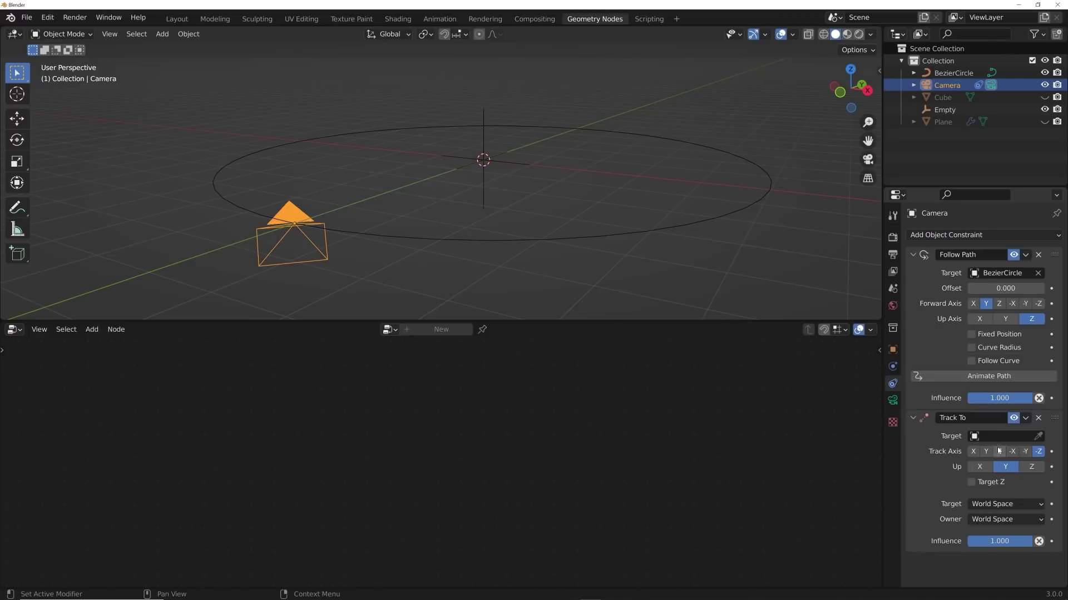
pyautogui.click(945, 492)
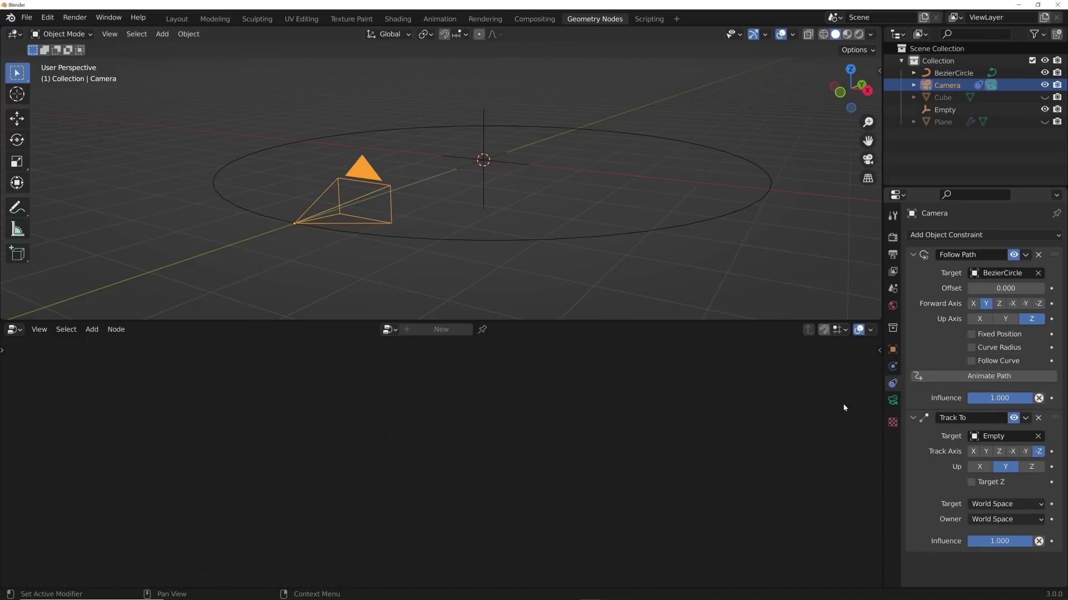
# - Try moving the empty and the Bezier circle to test how the camera tracks and follows
pyautogui.scroll(-4, 506, 169)
pyautogui.click(492, 176)
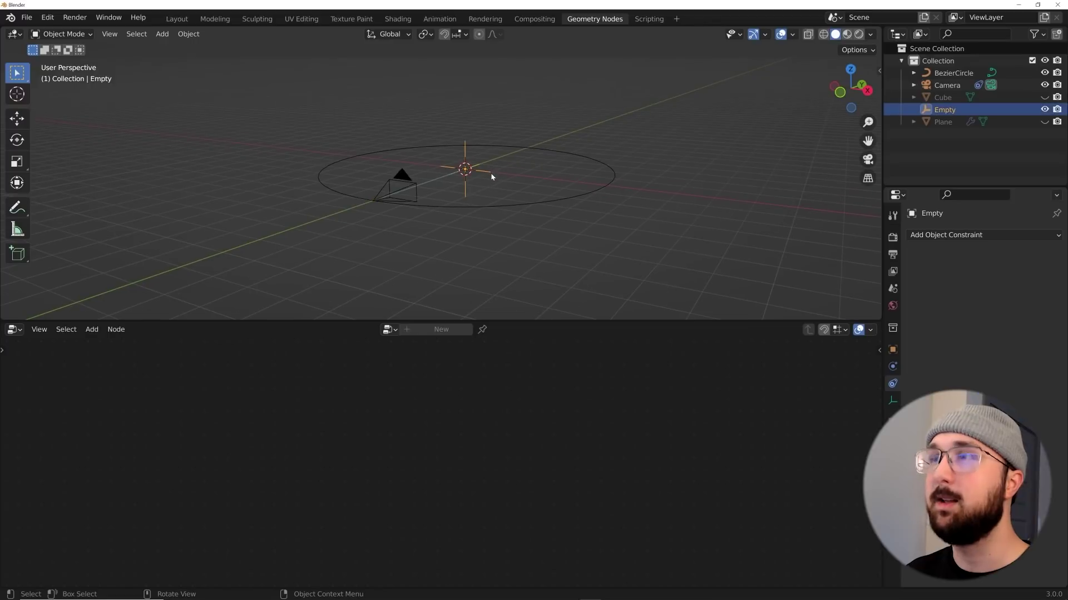
pyautogui.press('g')
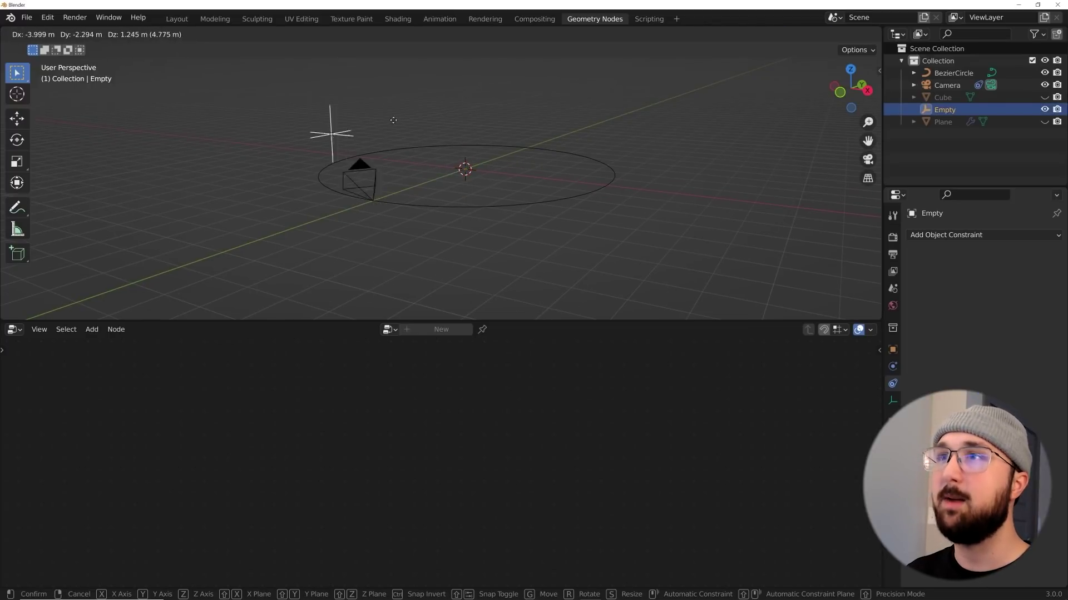
pyautogui.rightClick(506, 179)
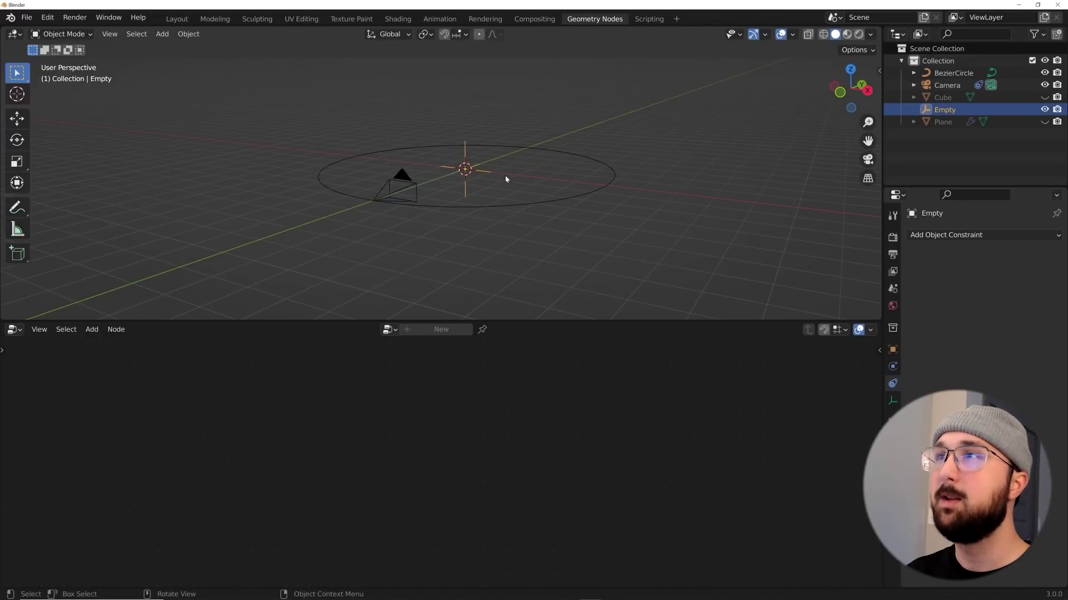
pyautogui.click(504, 209)
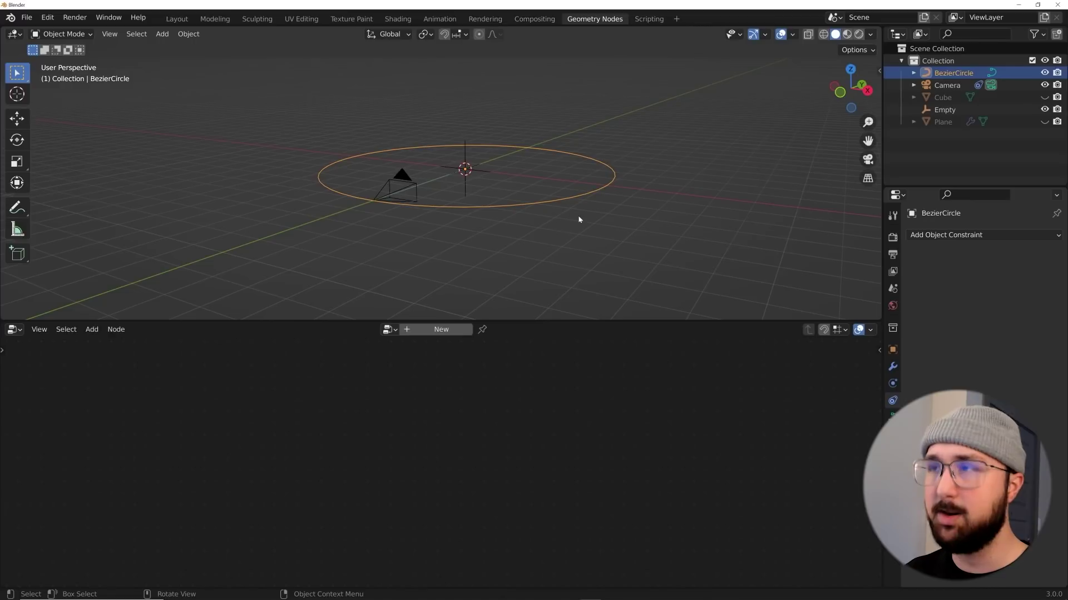
pyautogui.press('g')
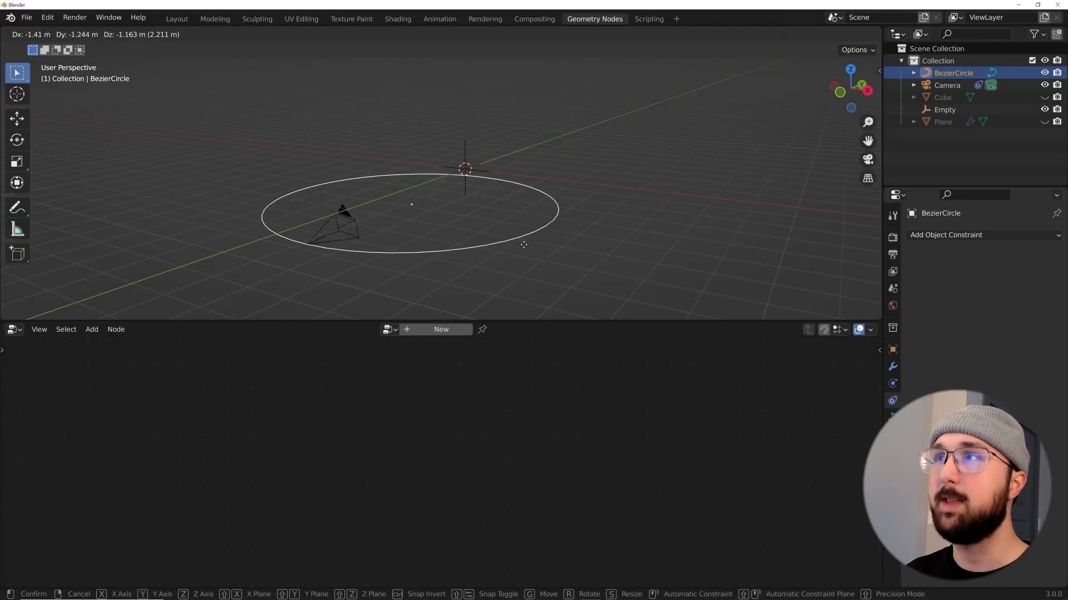
pyautogui.rightClick(539, 232)
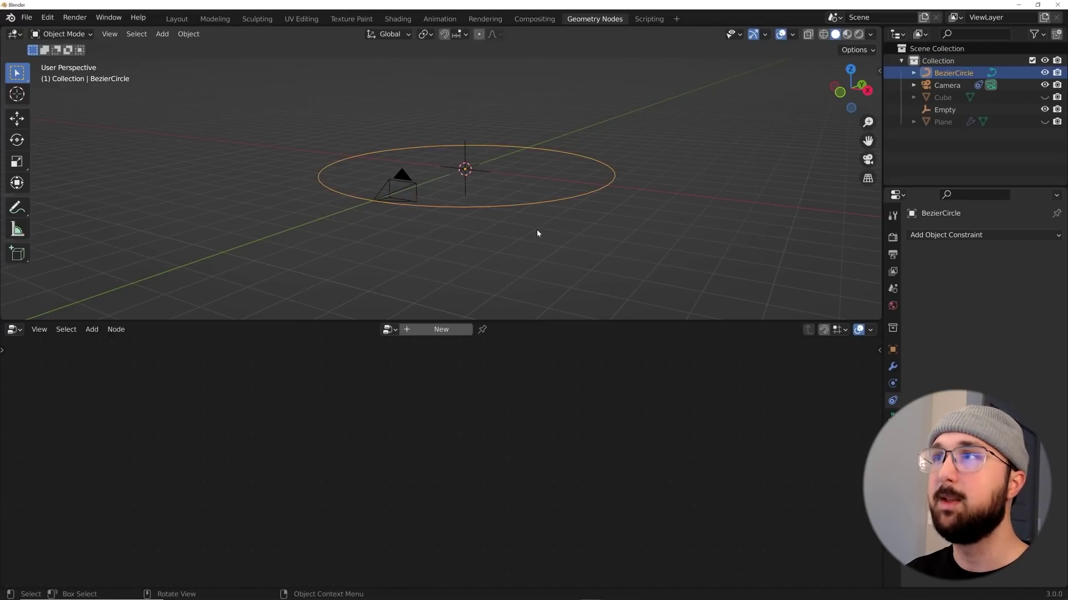
# - Unhide the plane and enlarge the Bezier circle around the cube cloud to a scale of about 21.4
pyautogui.click(1044, 122)
pyautogui.click(570, 203)
pyautogui.click(570, 203)
pyautogui.press('s')
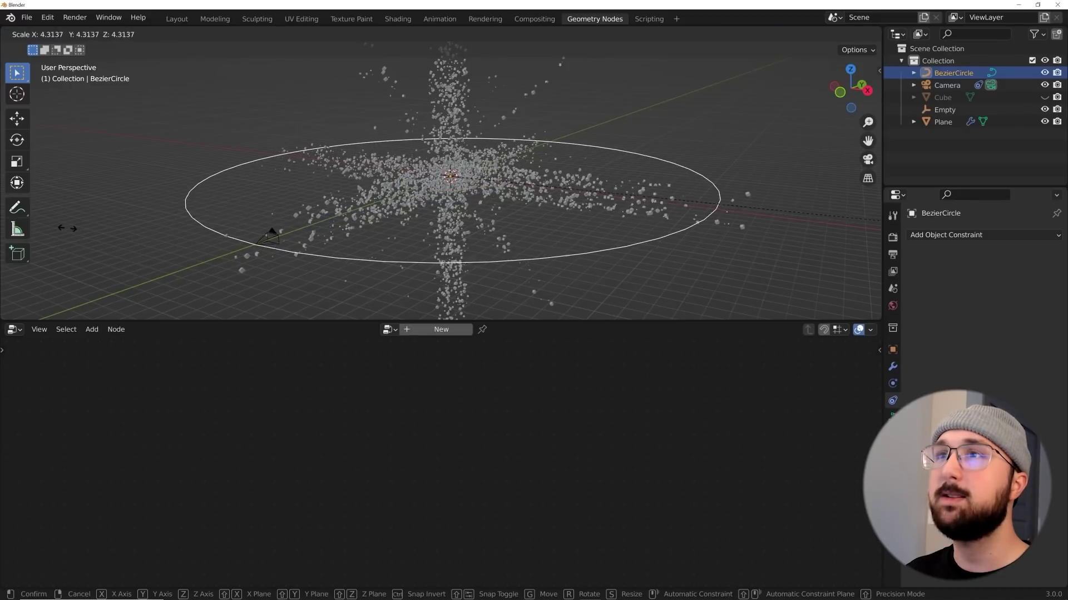
pyautogui.click(92, 227)
# - Raise the Bezier circle along Z to about 5.17 m with the Move tool
pyautogui.hotkey('shift', 'space')
pyautogui.press('g')
pyautogui.moveTo(451, 134); pyautogui.dragTo(452, 56)
# - Look through the camera and set its Follow Path offset to about -6.4
pyautogui.press('KP_0')
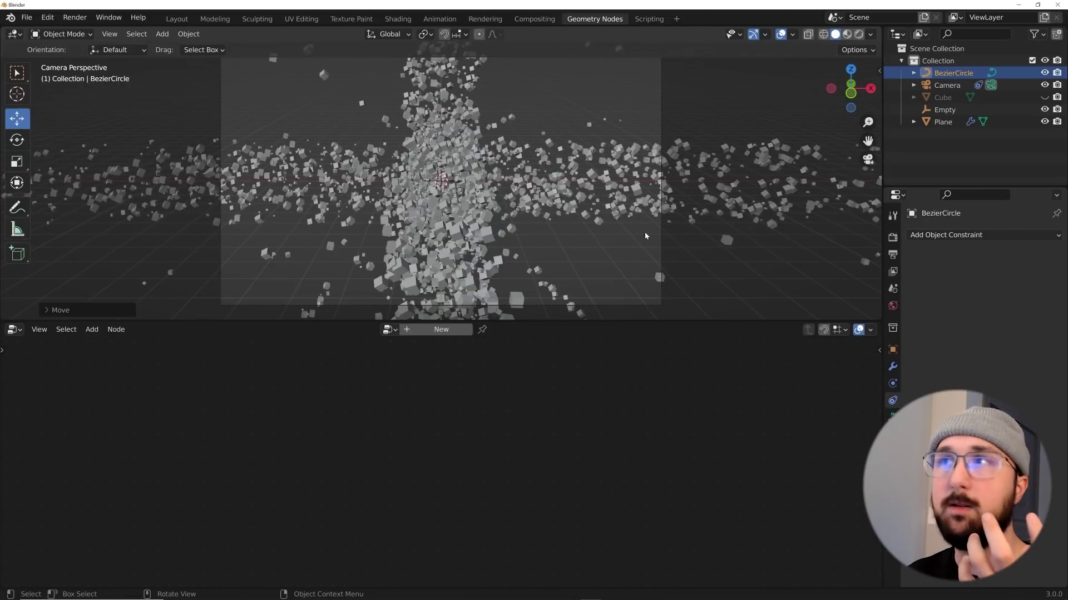
pyautogui.click(946, 85)
pyautogui.moveTo(1009, 288)
pyautogui.mouseDown()
pyautogui.moveTo(984, 287)
pyautogui.moveTo(1009, 286)
pyautogui.mouseUp()
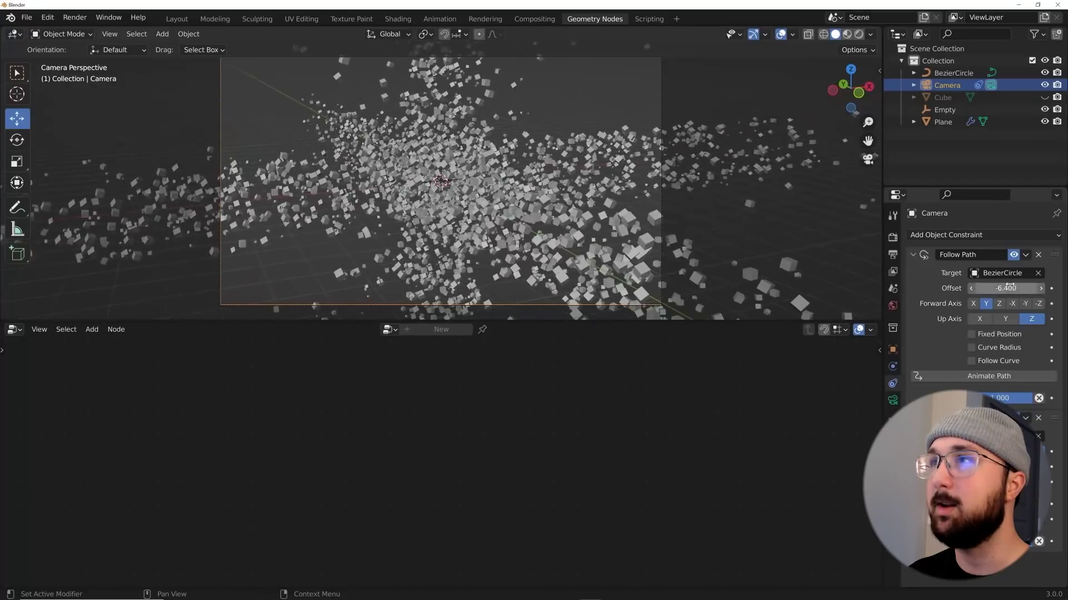
# - Raise the Bezier circle's Z location to about 11.96 m and scale it up to about 29.36
pyautogui.click(952, 72)
pyautogui.click(893, 349)
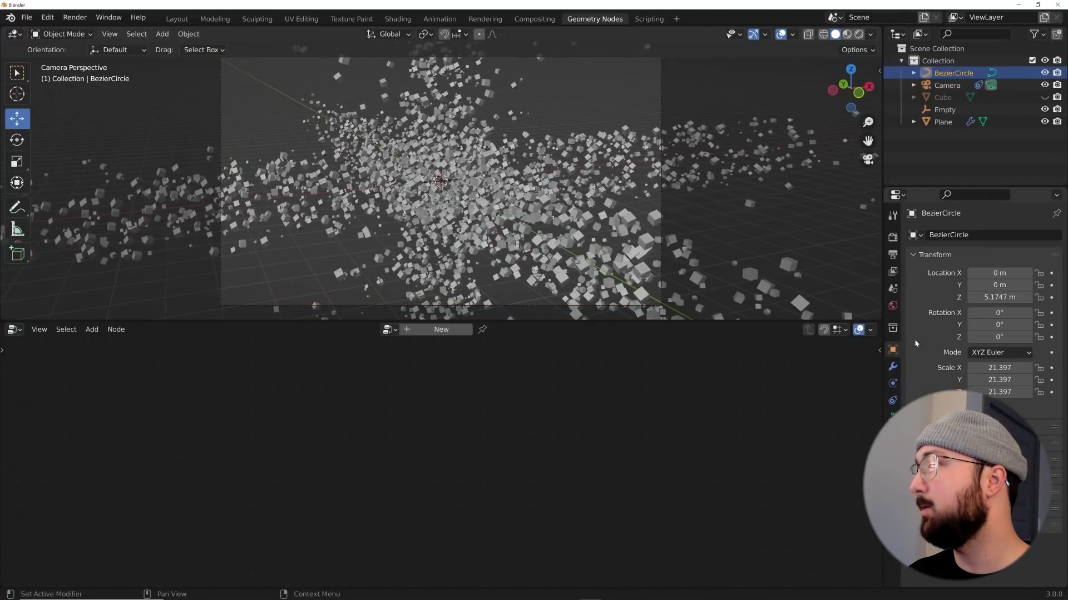
pyautogui.moveTo(992, 294)
pyautogui.mouseDown()
pyautogui.moveTo(1026, 295)
pyautogui.moveTo(1000, 295)
pyautogui.mouseUp()
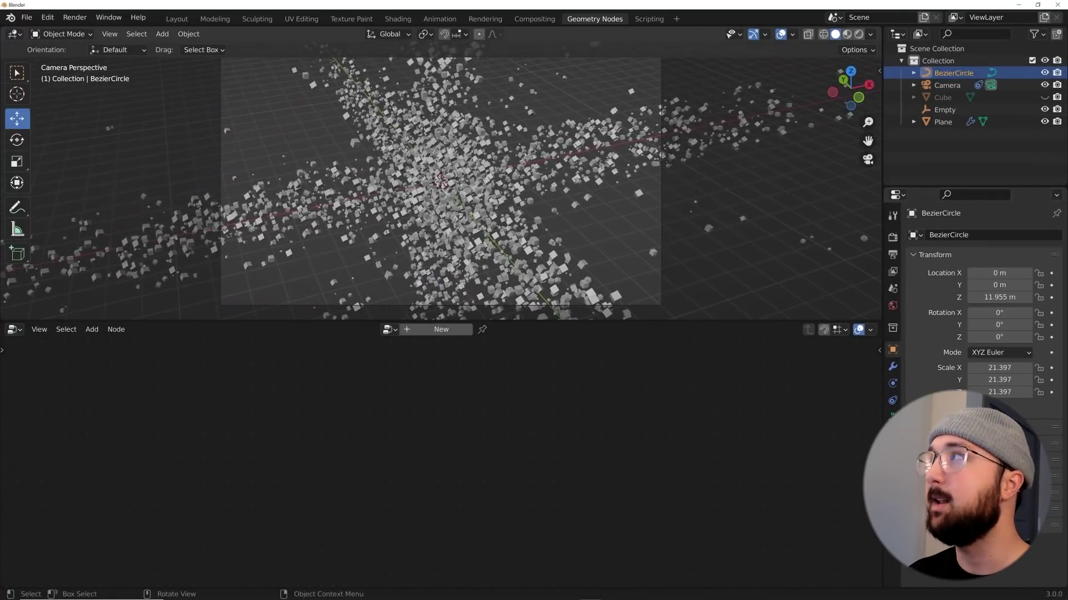
pyautogui.press('s')
pyautogui.click(35, 205)
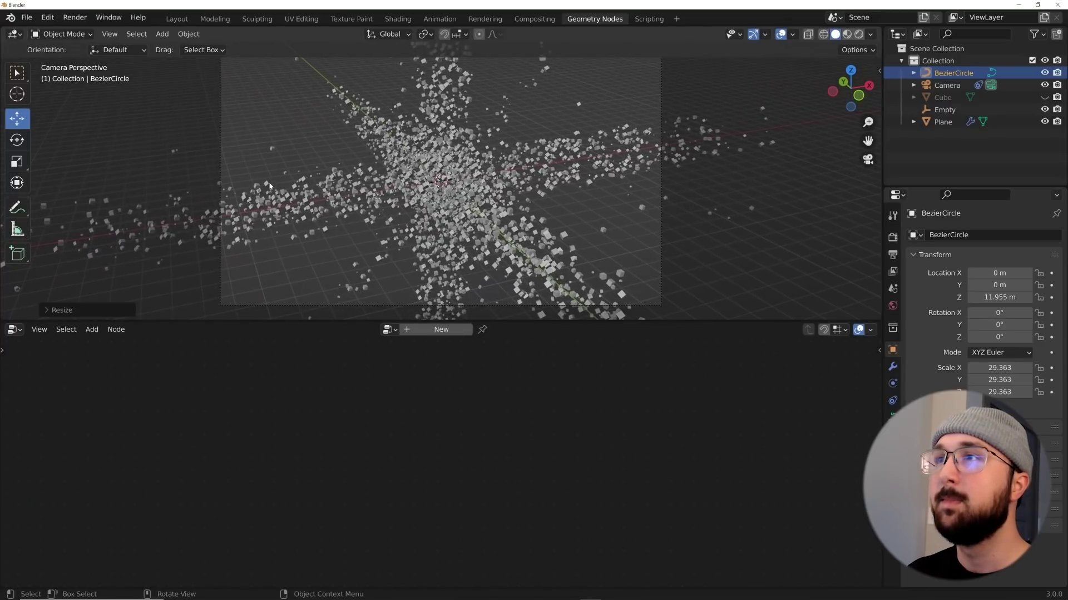
# - Switch to the Layout workspace and look through the camera, with its frame filling the viewport
pyautogui.click(177, 18)
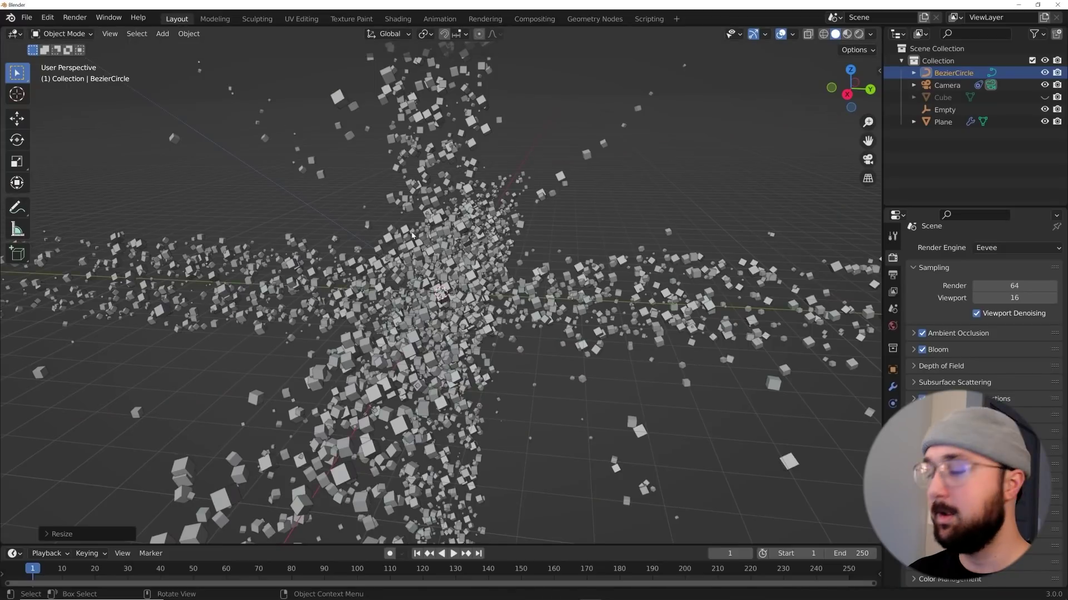
pyautogui.press('KP_0')
pyautogui.scroll(4, 527, 332)
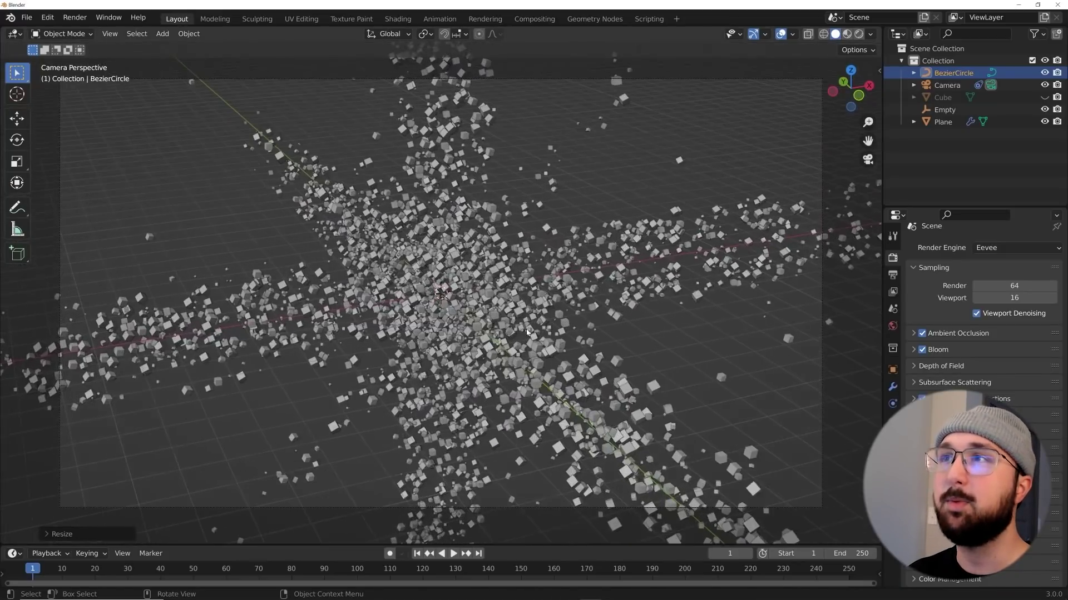
pyautogui.scroll(2, 527, 332)
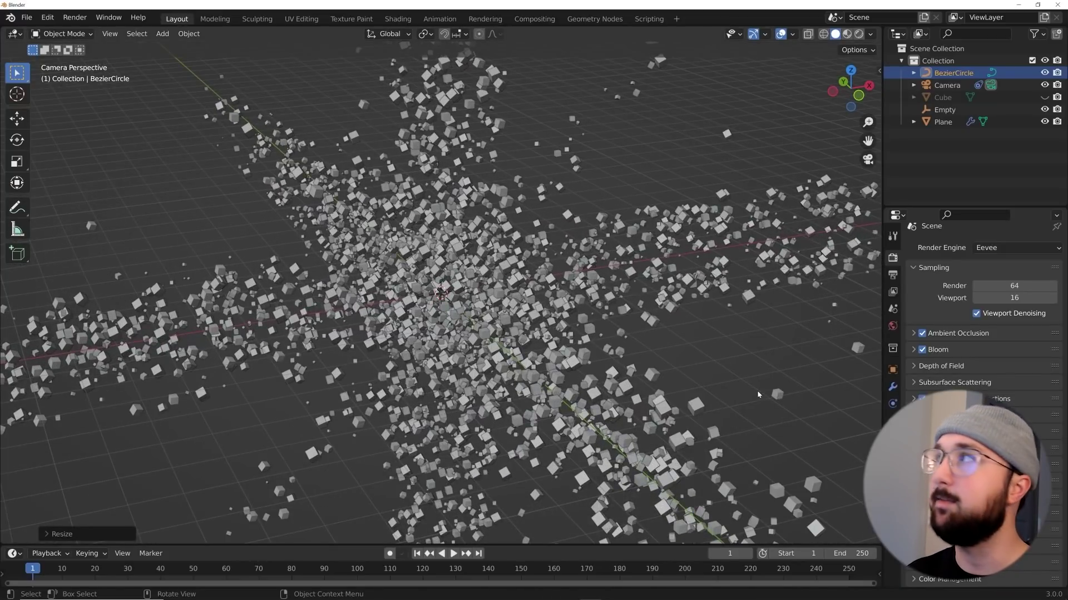
# - Set the camera's focal length to 100 mm
pyautogui.click(947, 85)
pyautogui.click(893, 422)
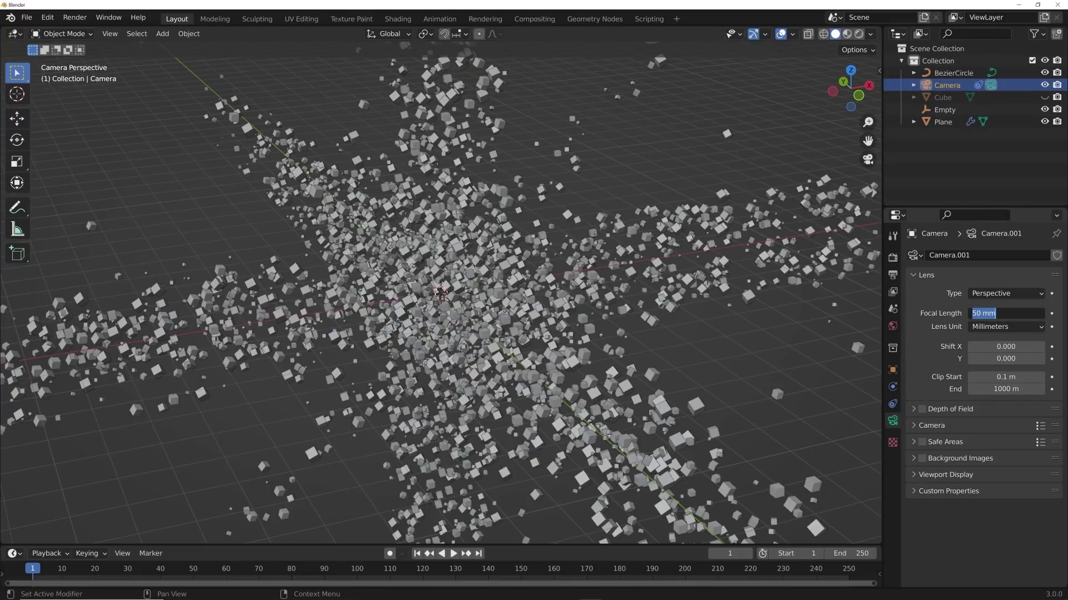
pyautogui.press('Return')
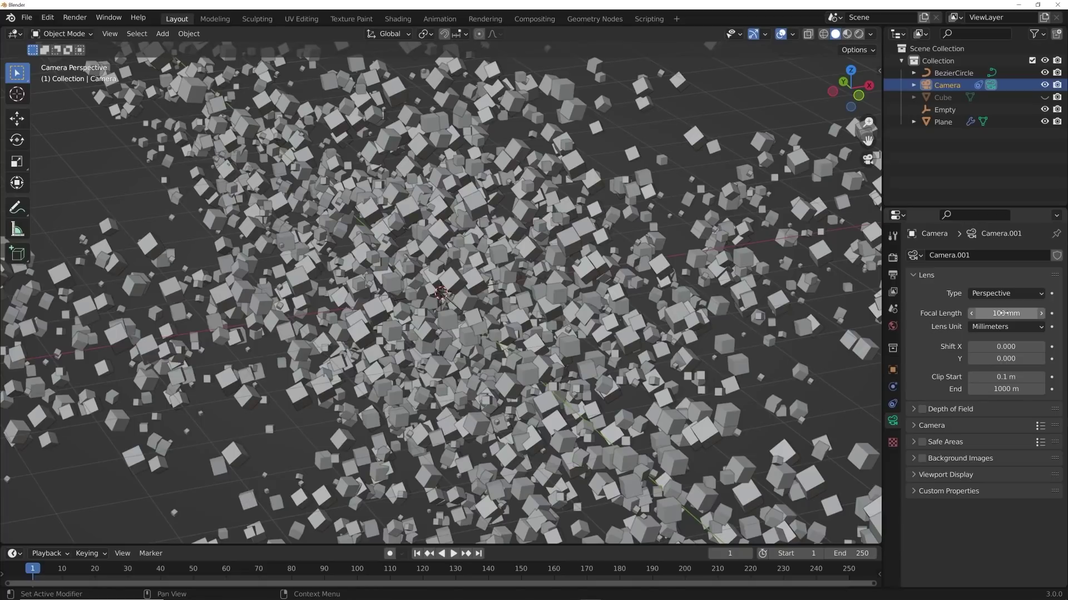
# - Scale the Bezier circle up to about 73.05 and raise its Z location to about 25.2 m
pyautogui.scroll(-3, 723, 256)
pyautogui.click(953, 73)
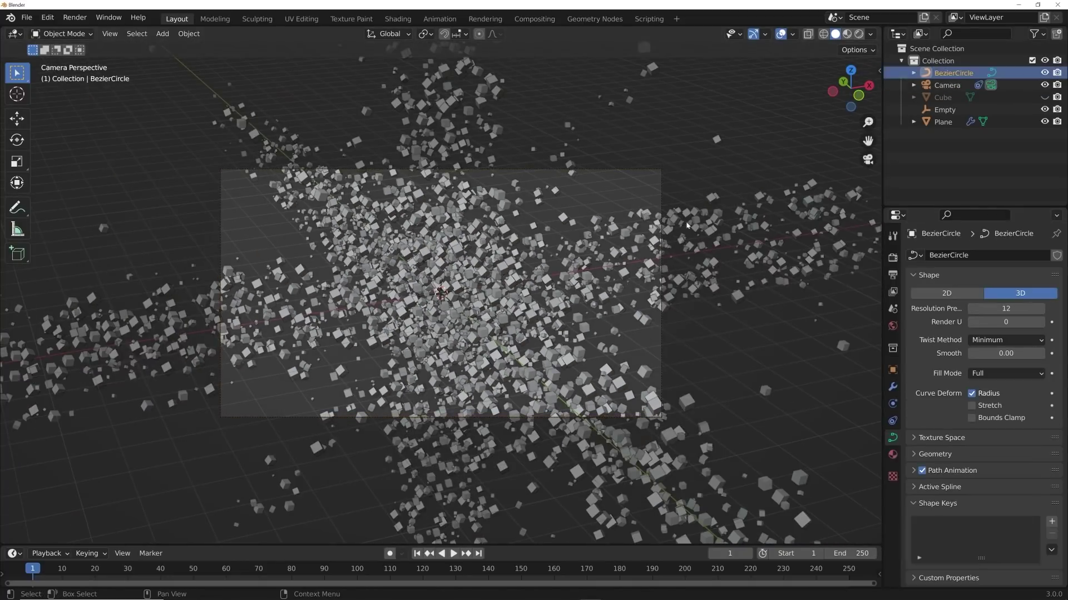
pyautogui.press('s')
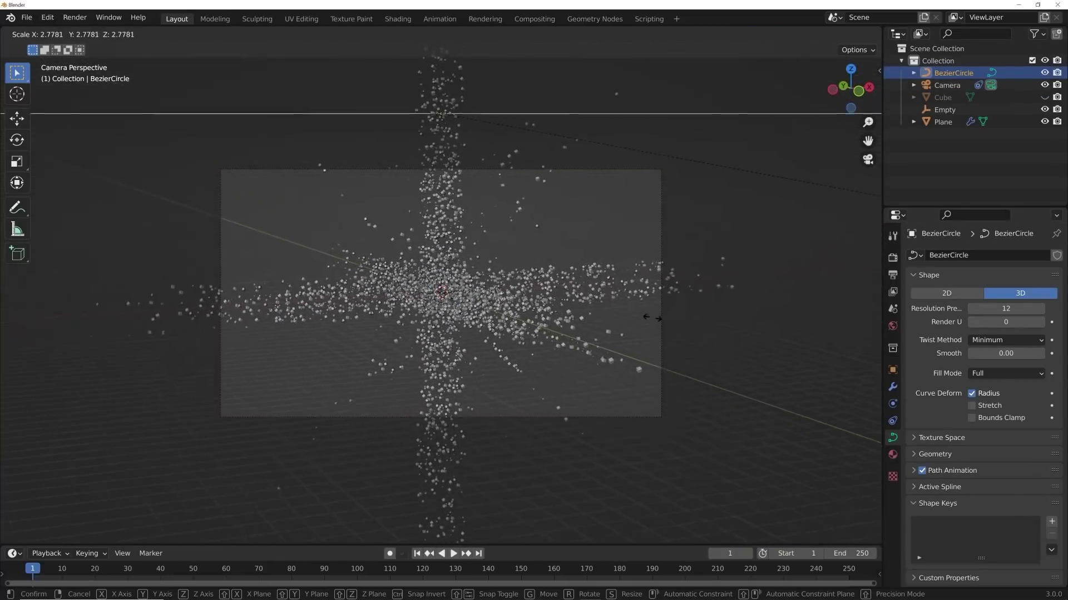
pyautogui.click(523, 300)
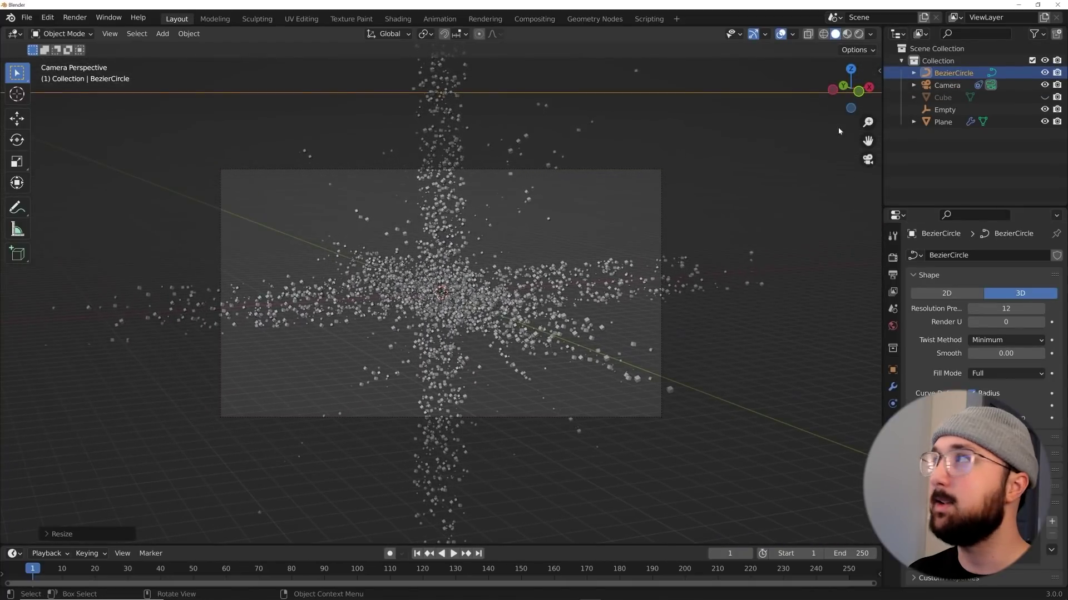
pyautogui.click(892, 369)
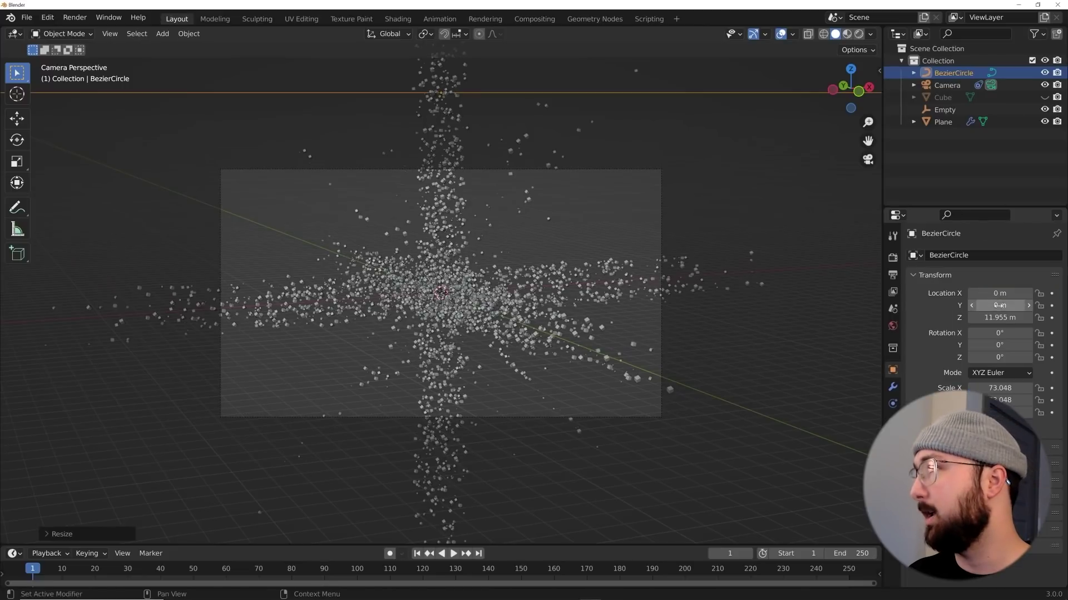
pyautogui.moveTo(995, 318)
pyautogui.mouseDown()
pyautogui.moveTo(1005, 319)
pyautogui.moveTo(985, 324)
pyautogui.mouseUp()
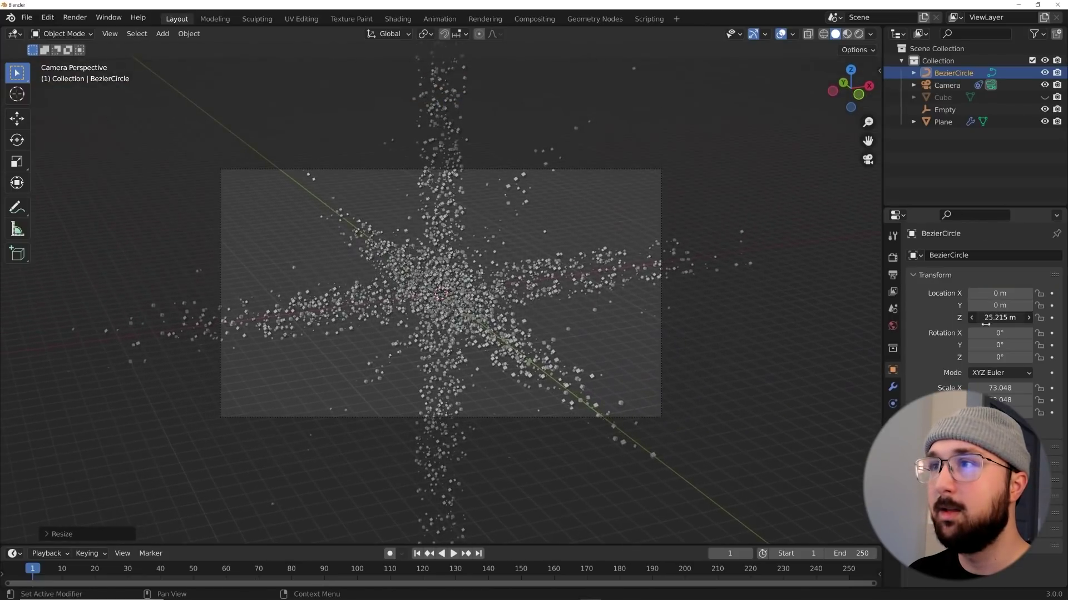
pyautogui.scroll(4, 634, 307)
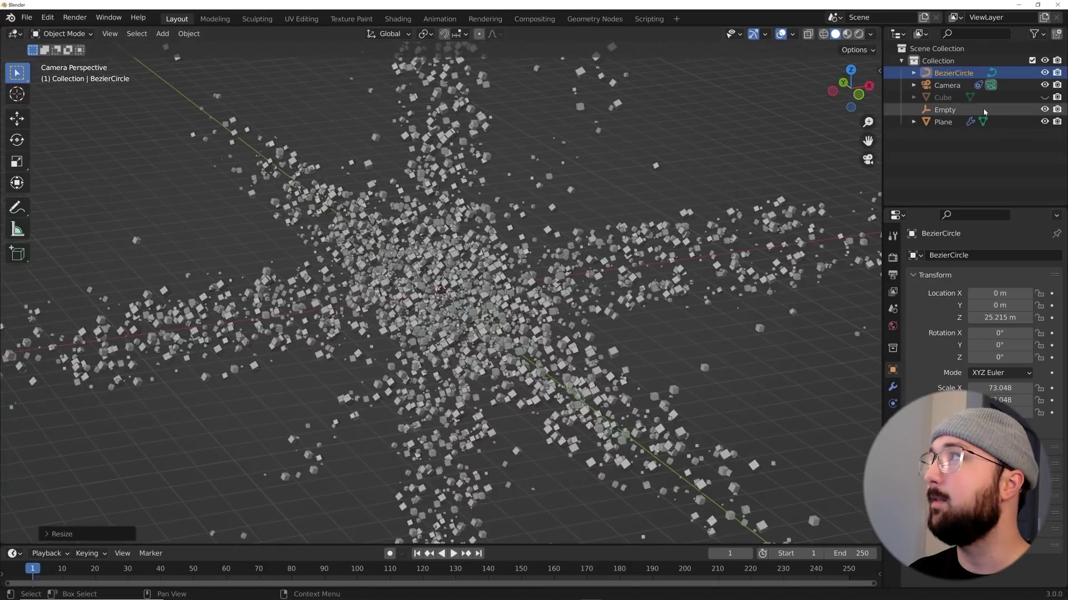
# - Set the offset of the camera's Follow Path constraint to about 8.9
pyautogui.click(892, 438)
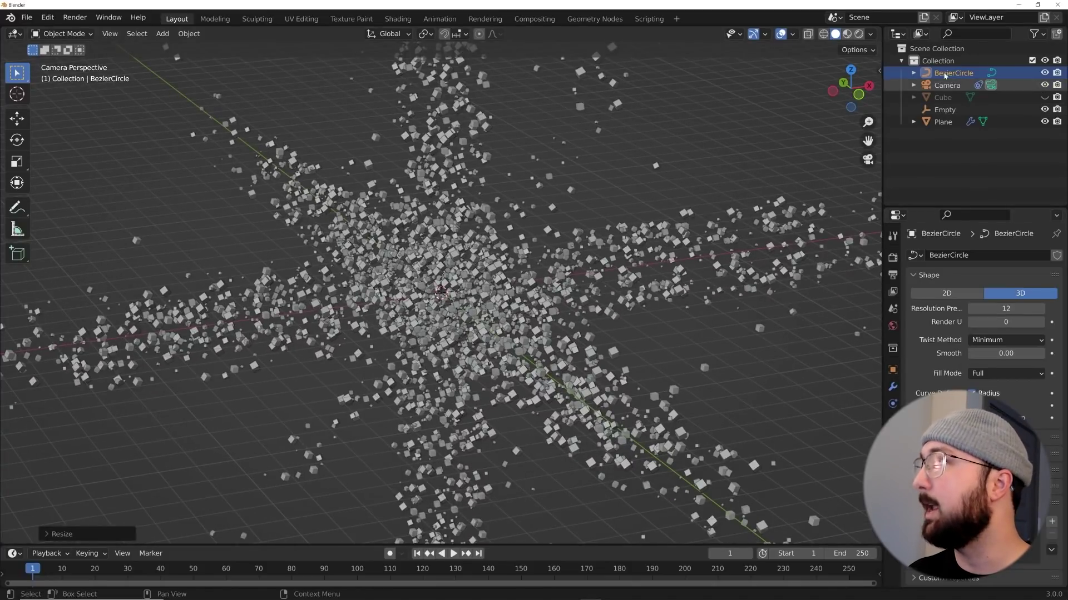
pyautogui.click(947, 85)
pyautogui.click(893, 387)
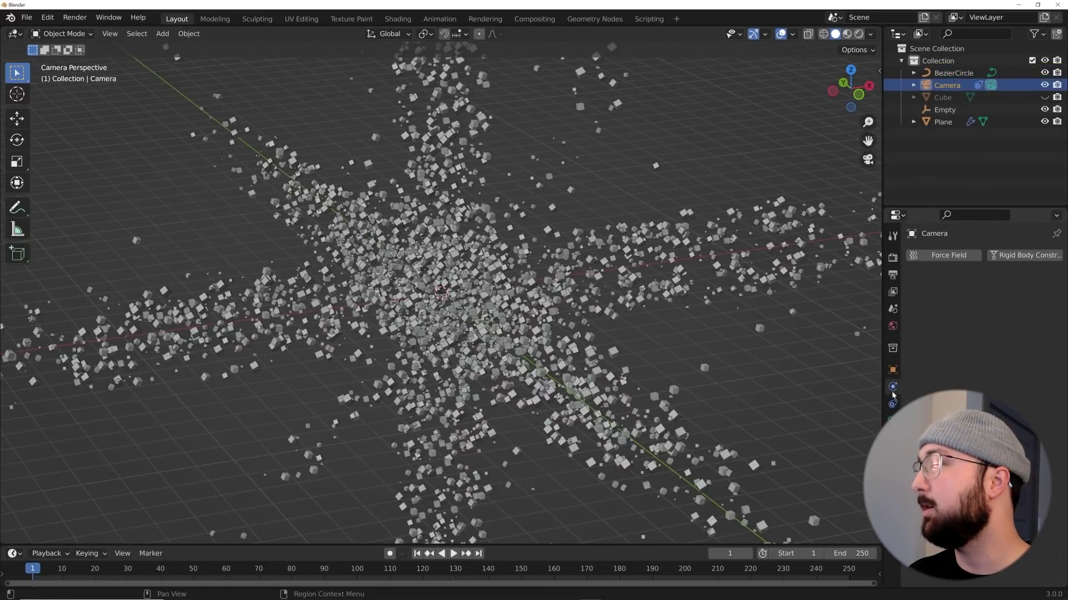
pyautogui.click(892, 404)
pyautogui.moveTo(1008, 309); pyautogui.dragTo(1059, 308)
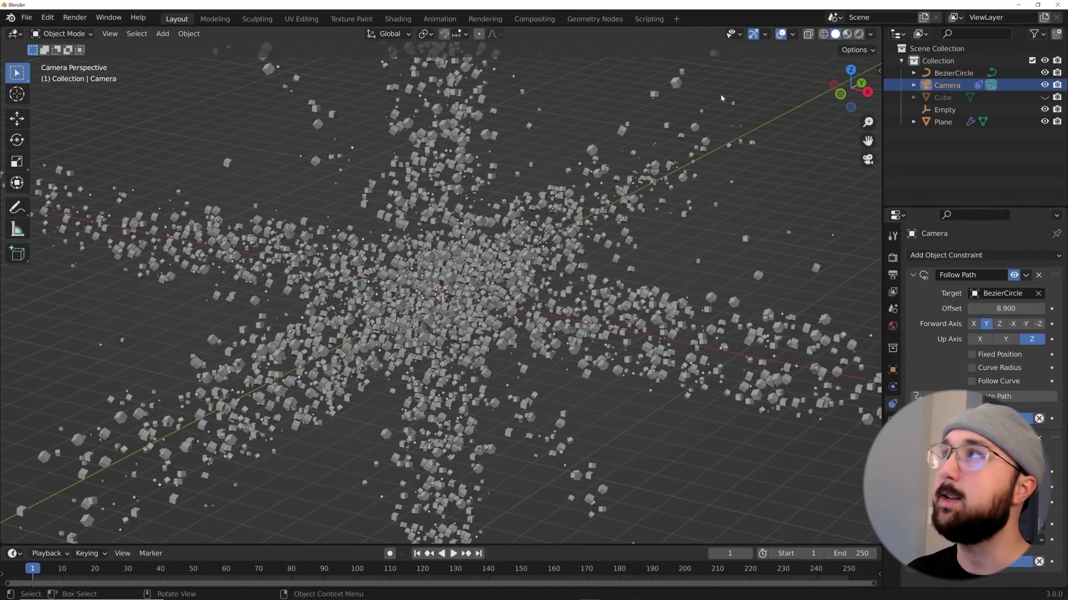
# - Select the Plane, switch to the Geometry Nodes workspace and hide the viewport overlays and gizmos
pyautogui.click(595, 329)
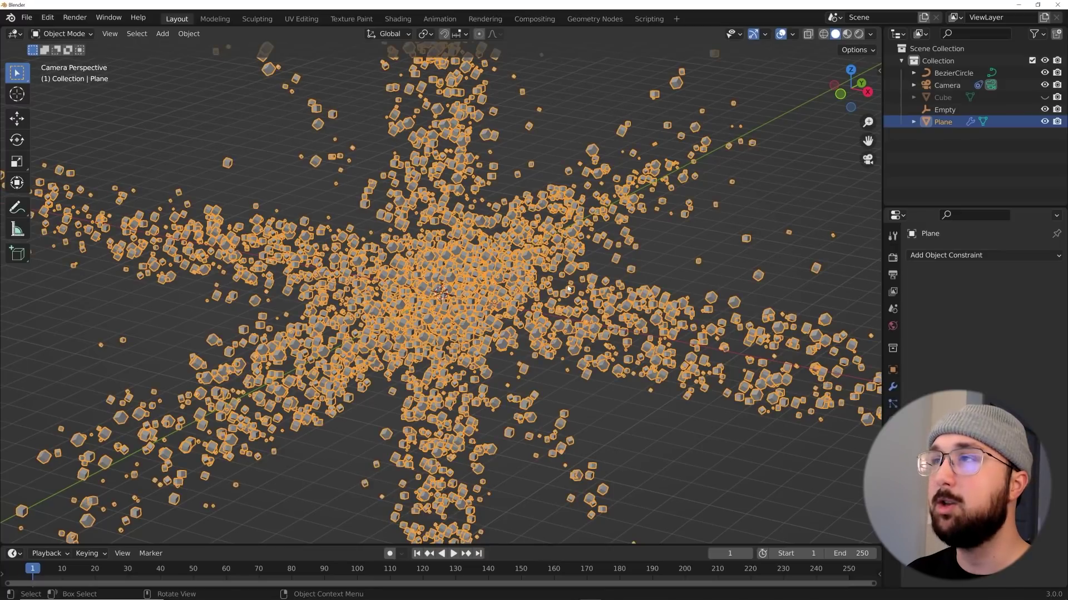
pyautogui.click(595, 20)
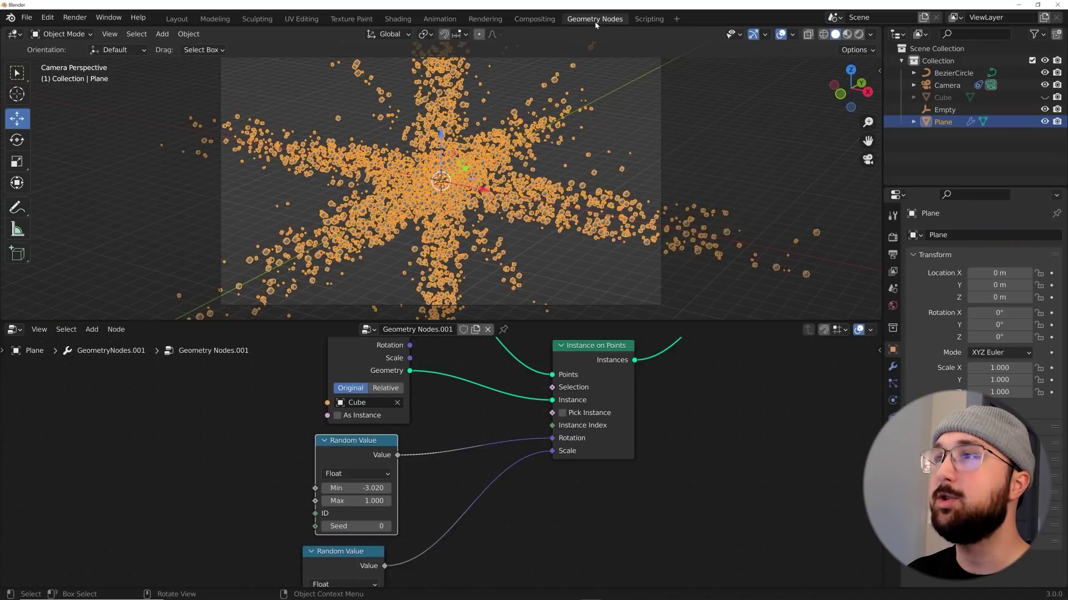
pyautogui.click(781, 34)
pyautogui.click(754, 34)
pyautogui.scroll(3, 611, 157)
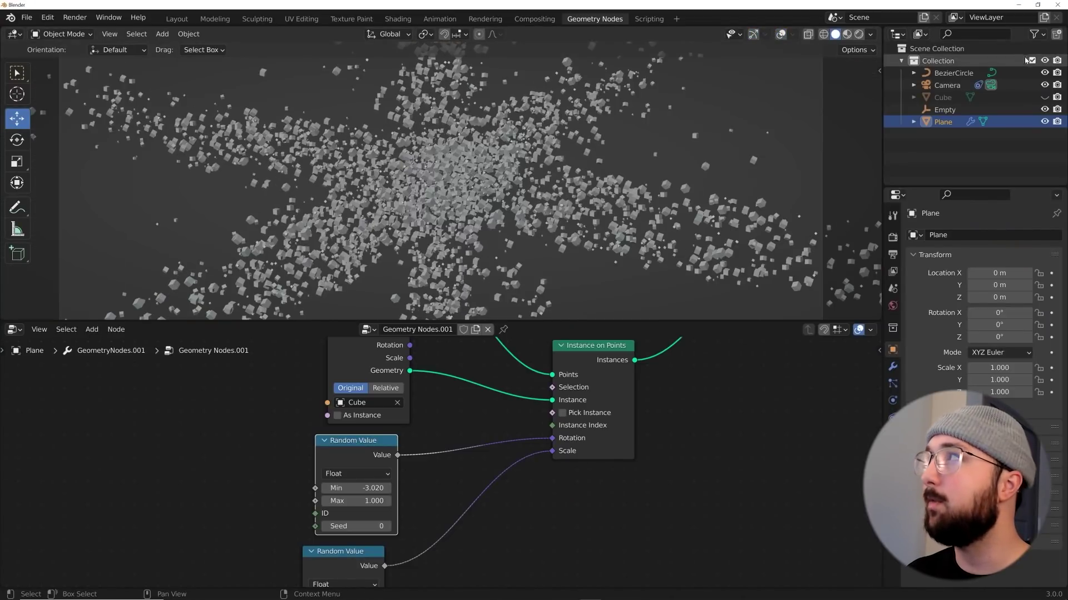
# - Add a Bevel modifier to the source Cube that is instanced across the cloud
pyautogui.click(944, 97)
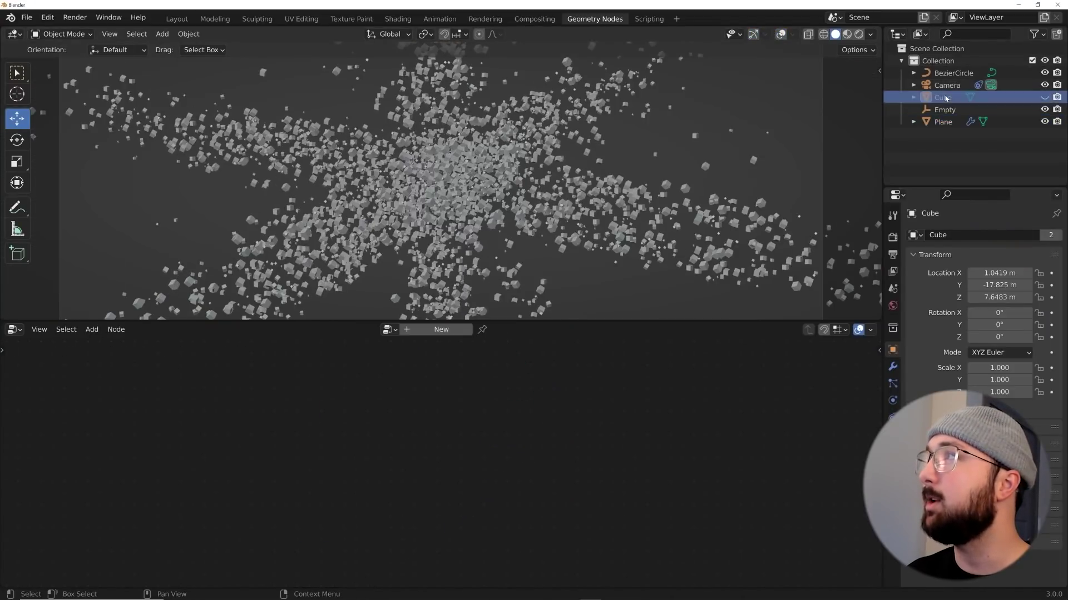
pyautogui.click(893, 367)
pyautogui.scroll(5, 518, 165)
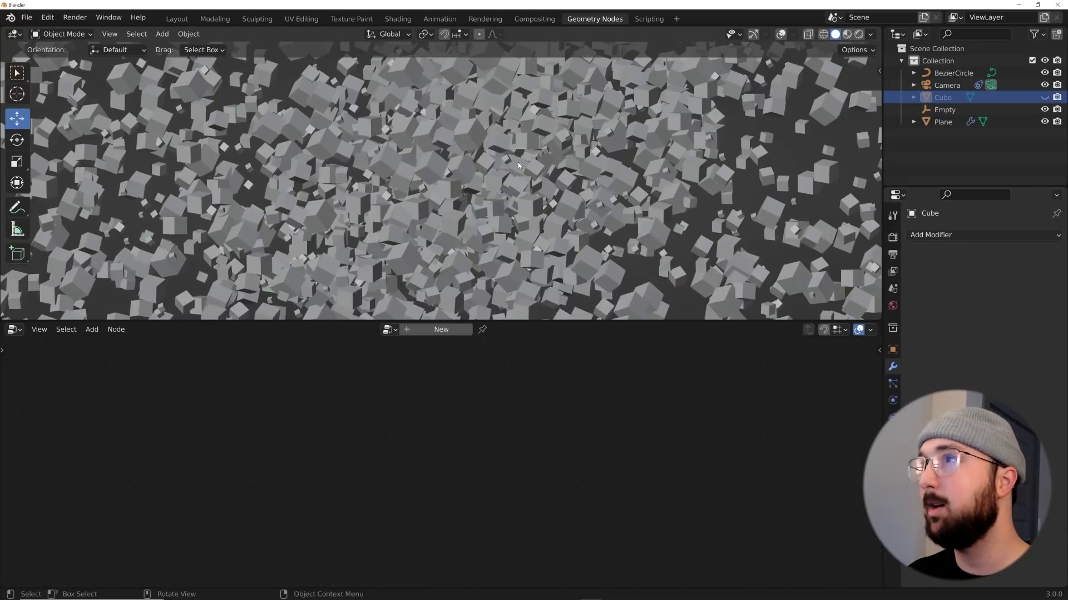
pyautogui.scroll(2, 593, 165)
pyautogui.click(945, 238)
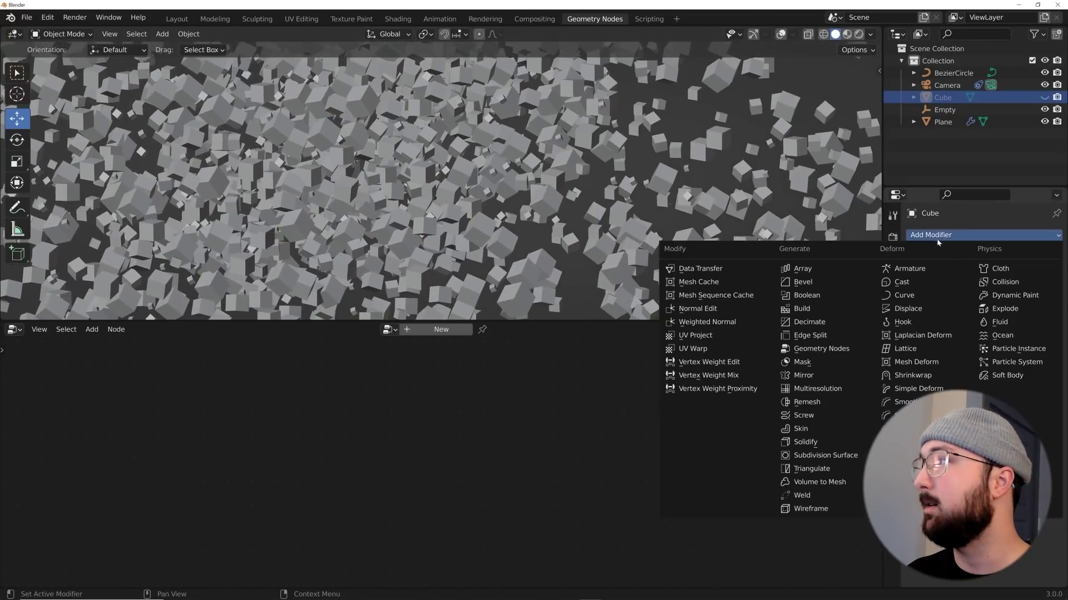
pyautogui.click(802, 282)
pyautogui.scroll(3, 555, 199)
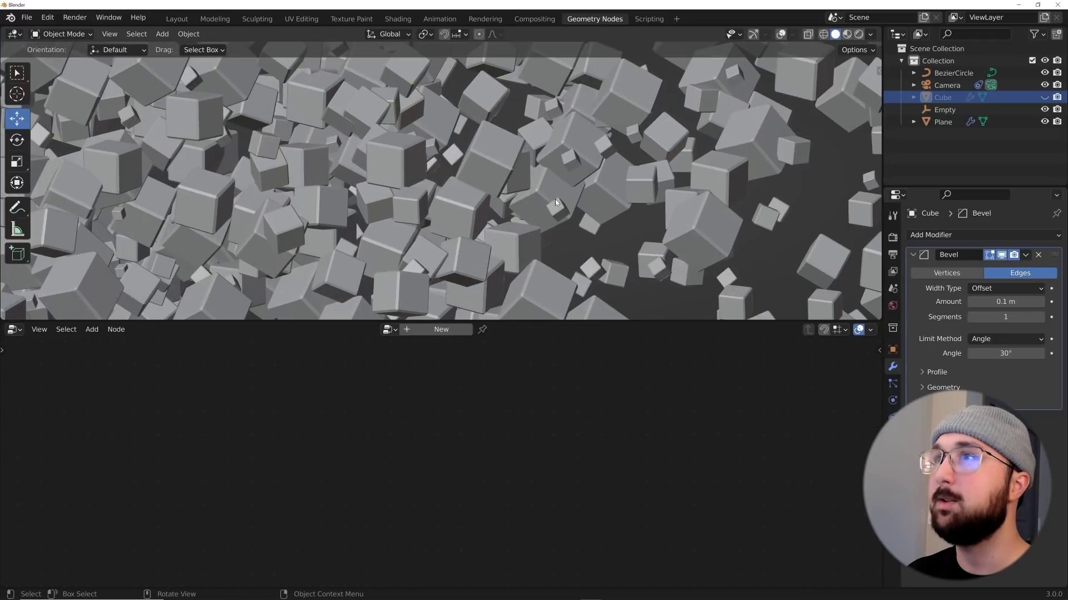
# - Set the Cube's Bevel modifier to 4 segments and check the instances through the camera
pyautogui.click(1040, 317)
pyautogui.click(1041, 317)
pyautogui.click(1041, 317)
pyautogui.rightClick(742, 165)
pyautogui.click(742, 162)
pyautogui.scroll(-10, 551, 187)
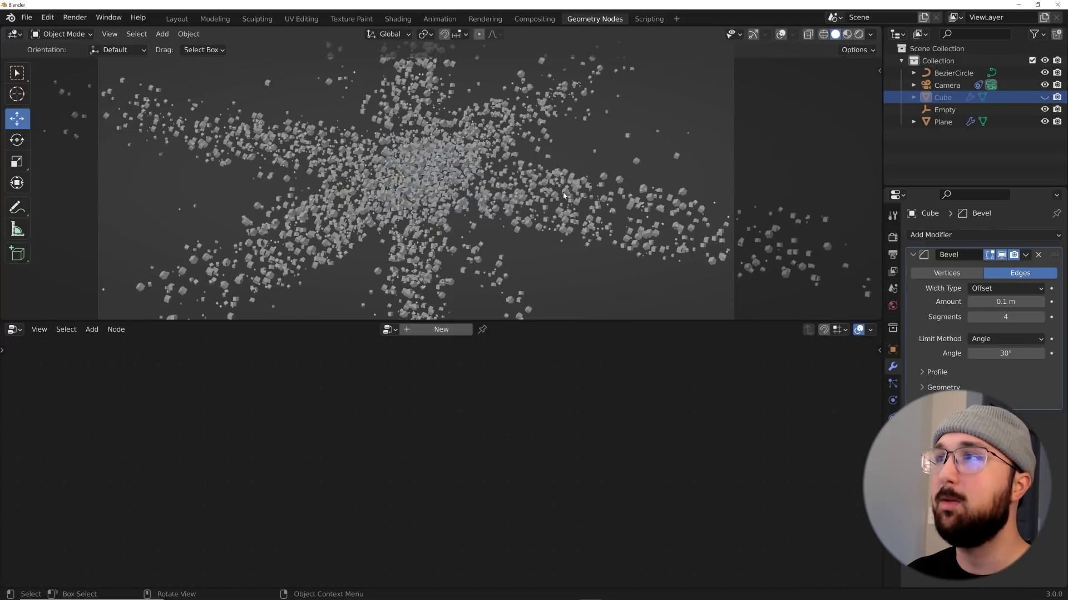
pyautogui.scroll(-3, 448, 149)
pyautogui.scroll(2, 472, 162)
# - In the Plane's first geometry node setup, set the Cube node's X, Y and Z vertices to 32
pyautogui.click(501, 174)
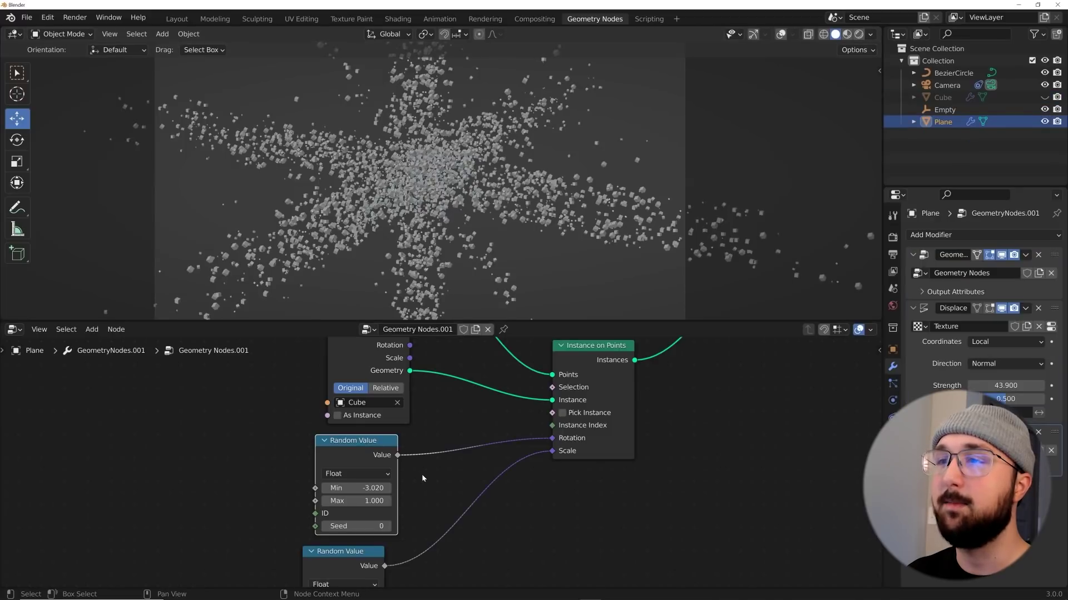
pyautogui.click(1056, 256)
pyautogui.moveTo(508, 508); pyautogui.dragTo(553, 444, button='middle')
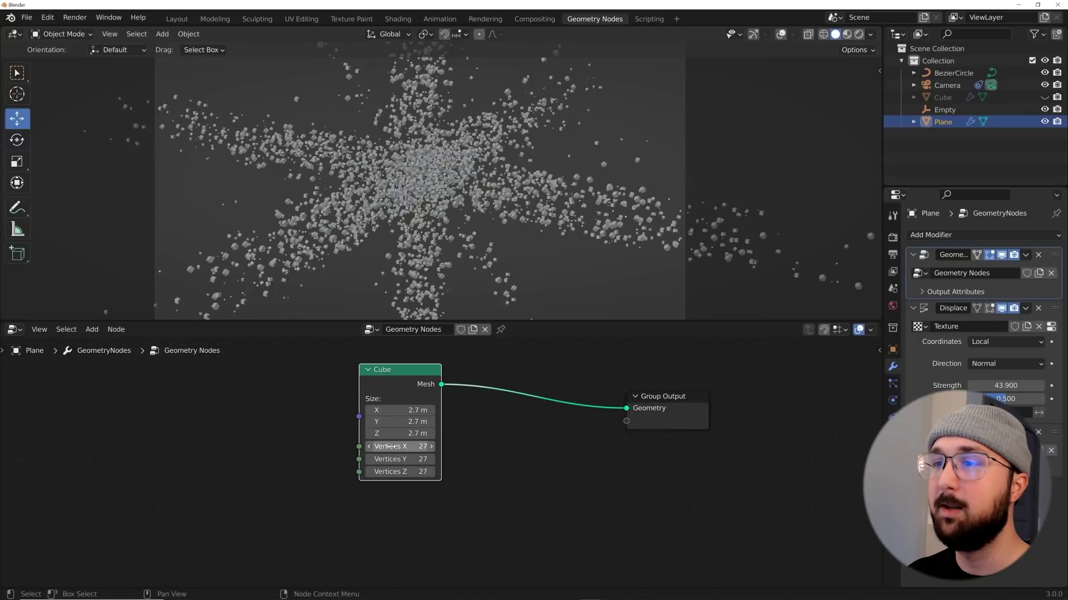
pyautogui.moveTo(400, 471); pyautogui.dragTo(396, 446)
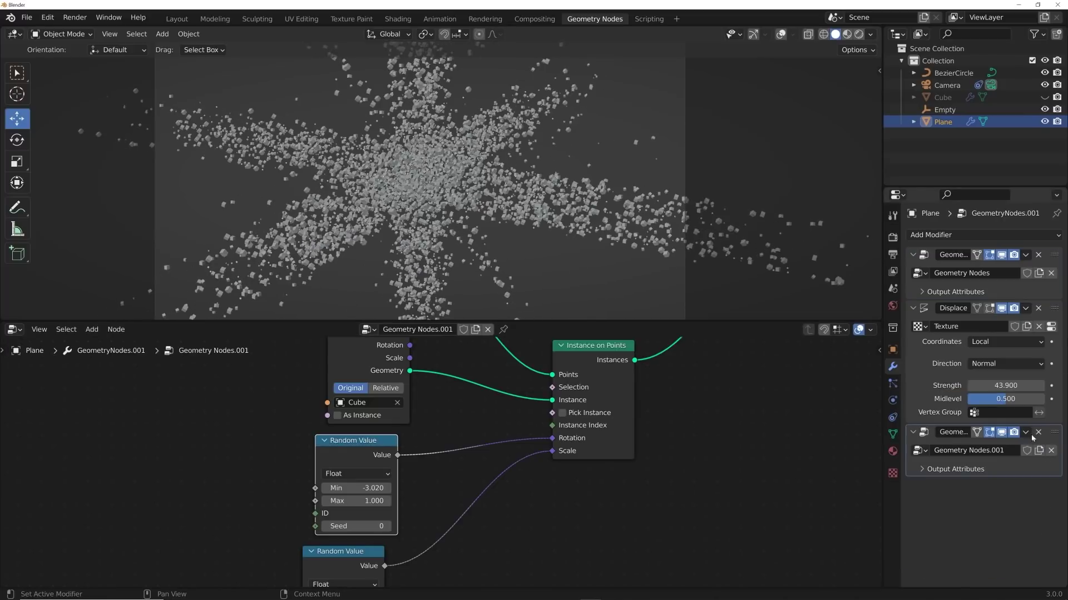
# - In the Plane's instancing node setup, set the Max of the Random Value node driving Scale to 0.080
pyautogui.moveTo(373, 487); pyautogui.dragTo(378, 488)
pyautogui.moveTo(380, 490); pyautogui.dragTo(418, 413, button='middle')
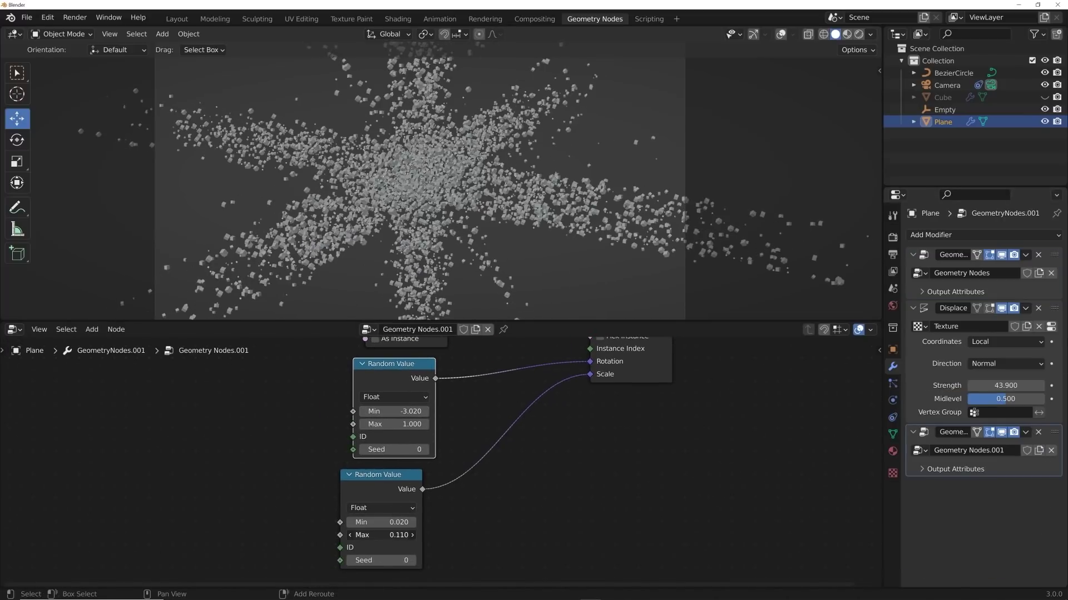
pyautogui.moveTo(382, 535)
pyautogui.mouseDown()
pyautogui.moveTo(359, 535)
pyautogui.moveTo(368, 534)
pyautogui.mouseUp()
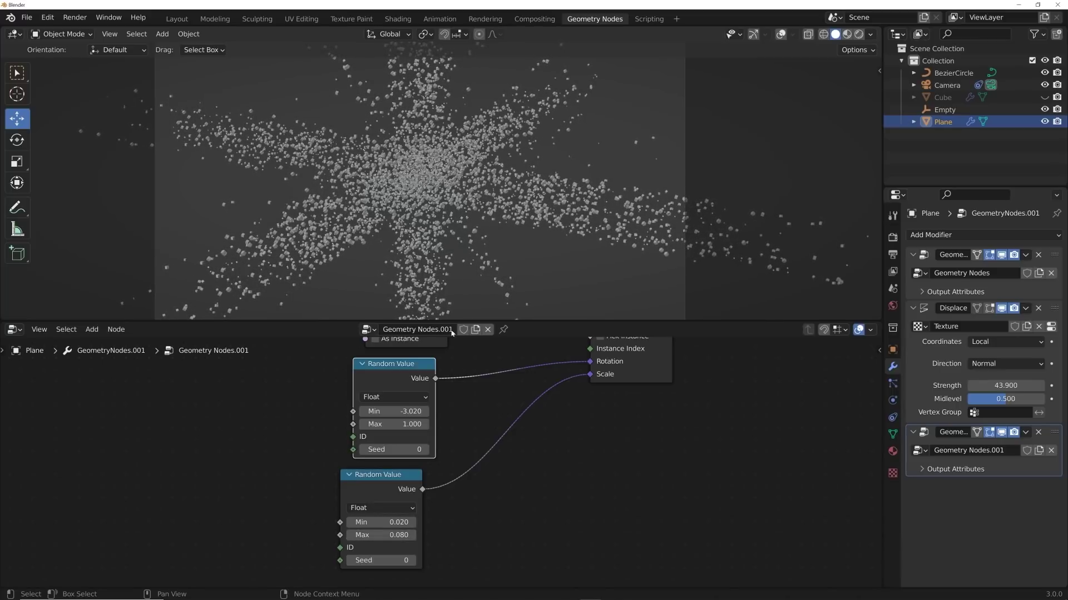
pyautogui.scroll(5, 463, 267)
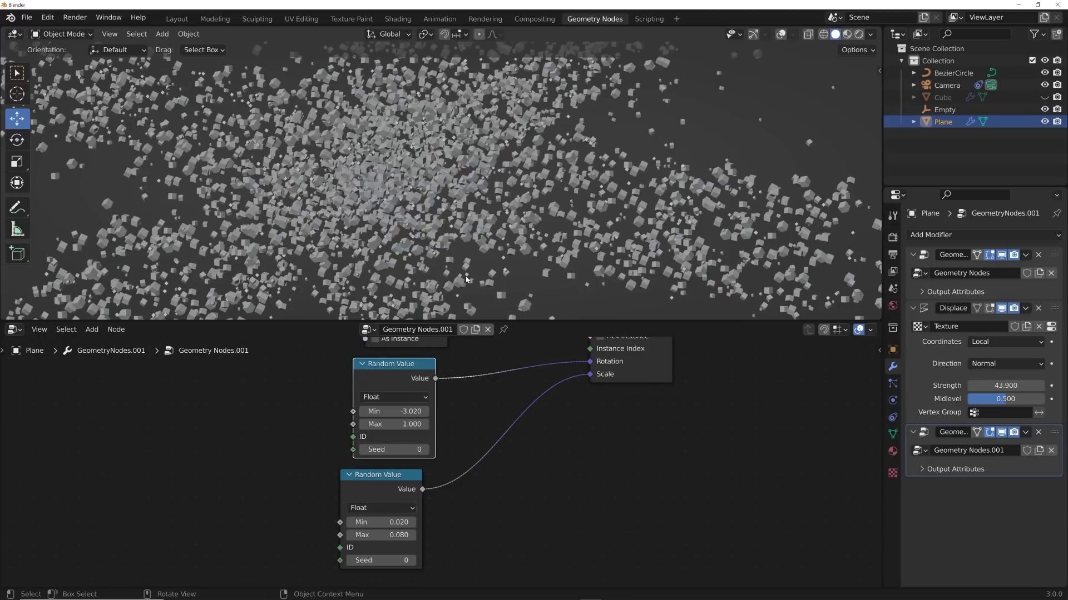
pyautogui.scroll(-5, 467, 278)
pyautogui.scroll(3, 471, 275)
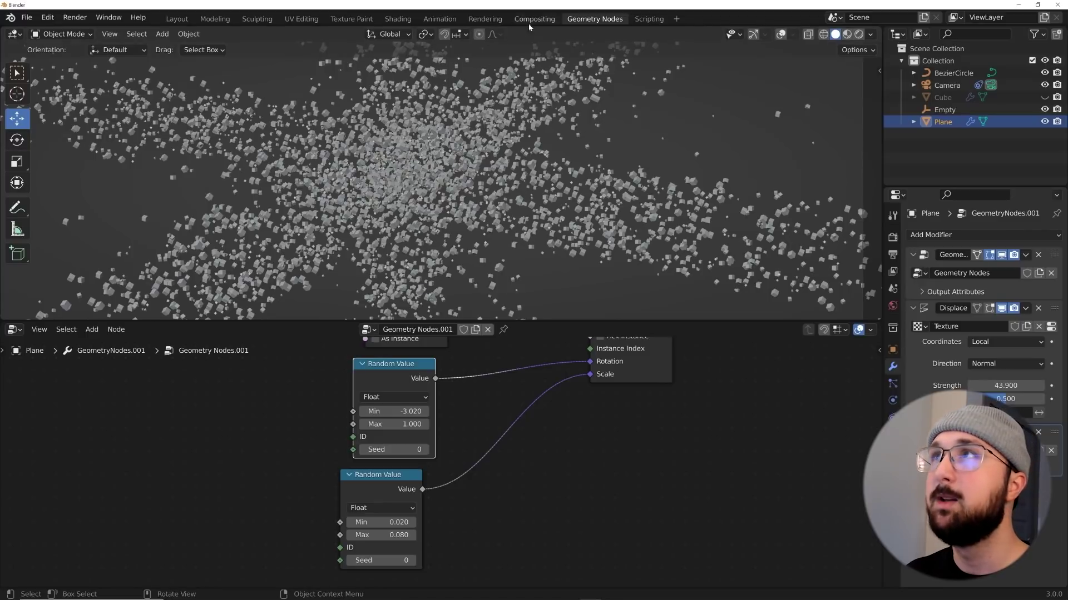
# - Return to the Layout workspace, select the source Cube and show the viewport in Material Preview shading
pyautogui.click(176, 19)
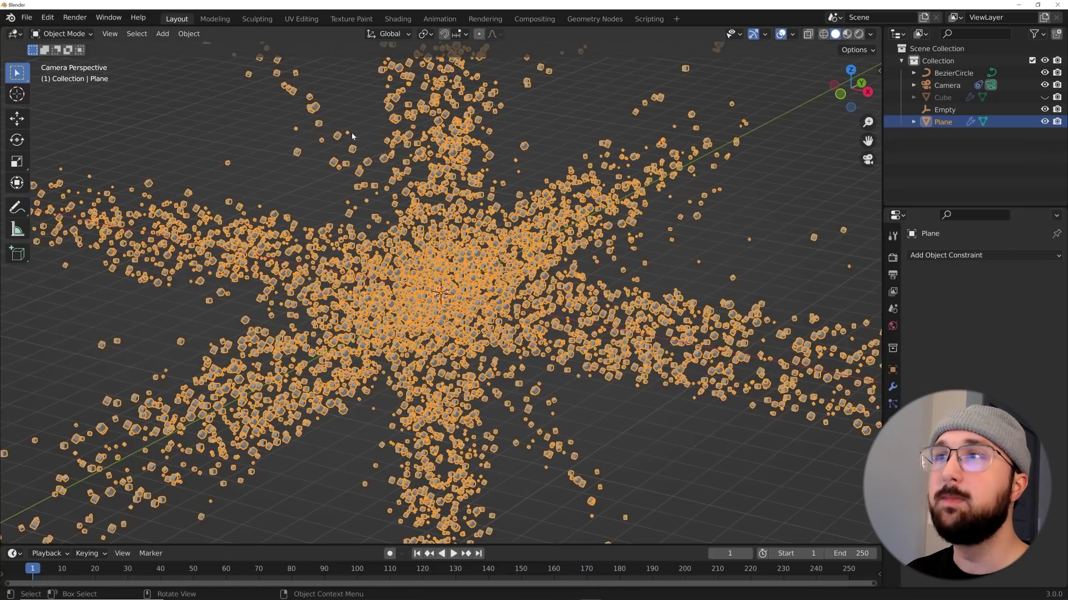
pyautogui.scroll(-2, 748, 119)
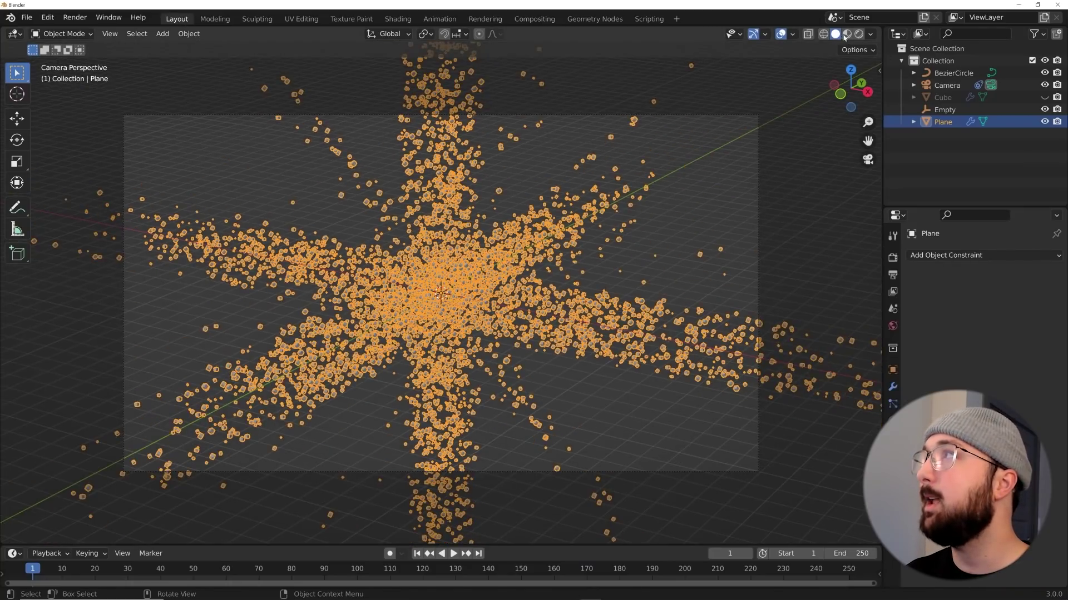
pyautogui.click(942, 98)
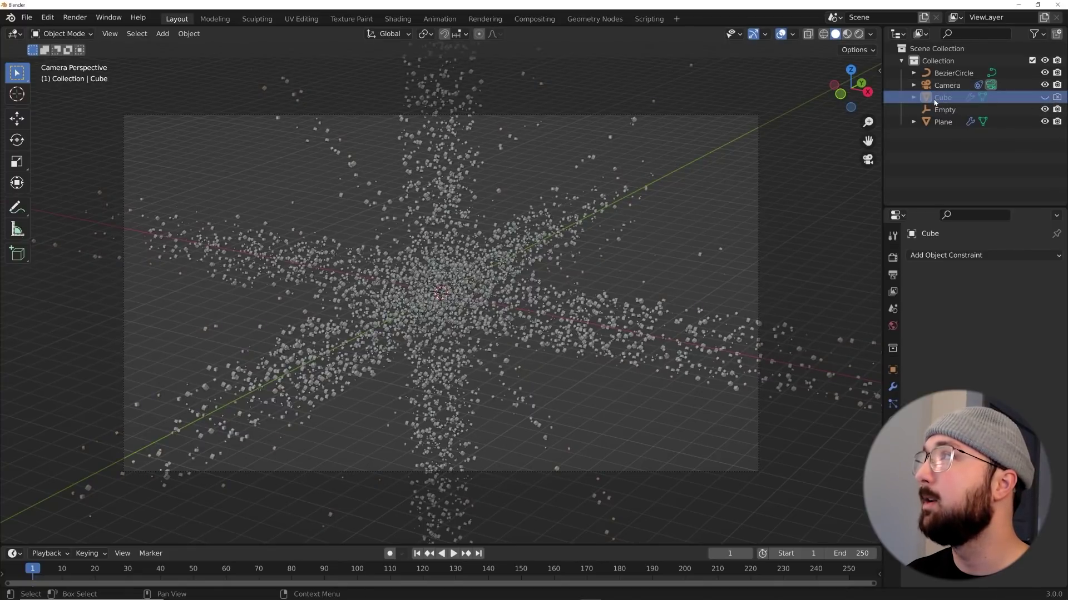
pyautogui.scroll(3, 629, 255)
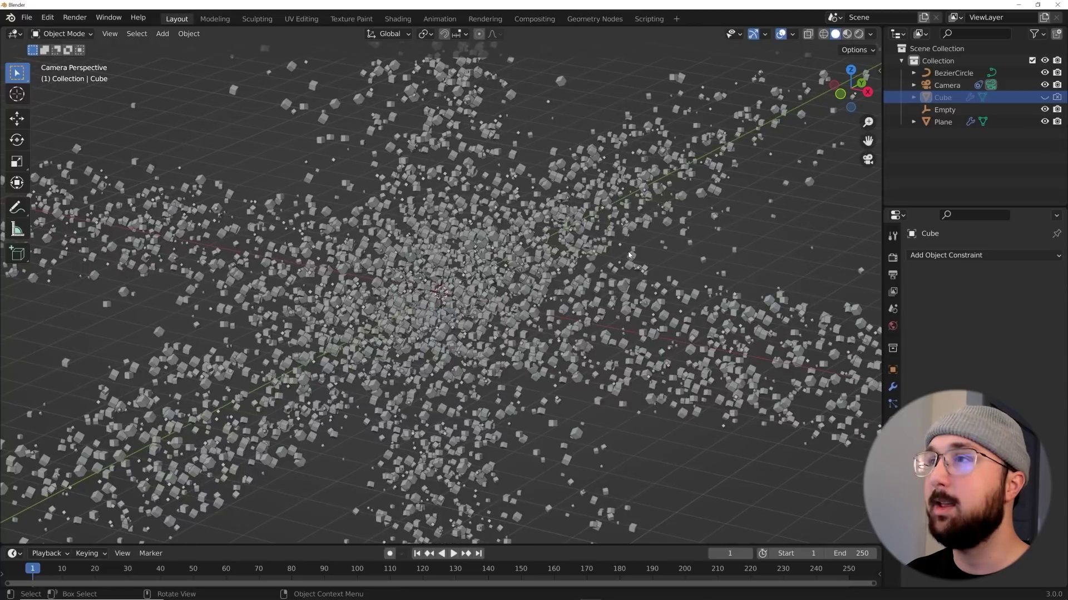
pyautogui.click(845, 34)
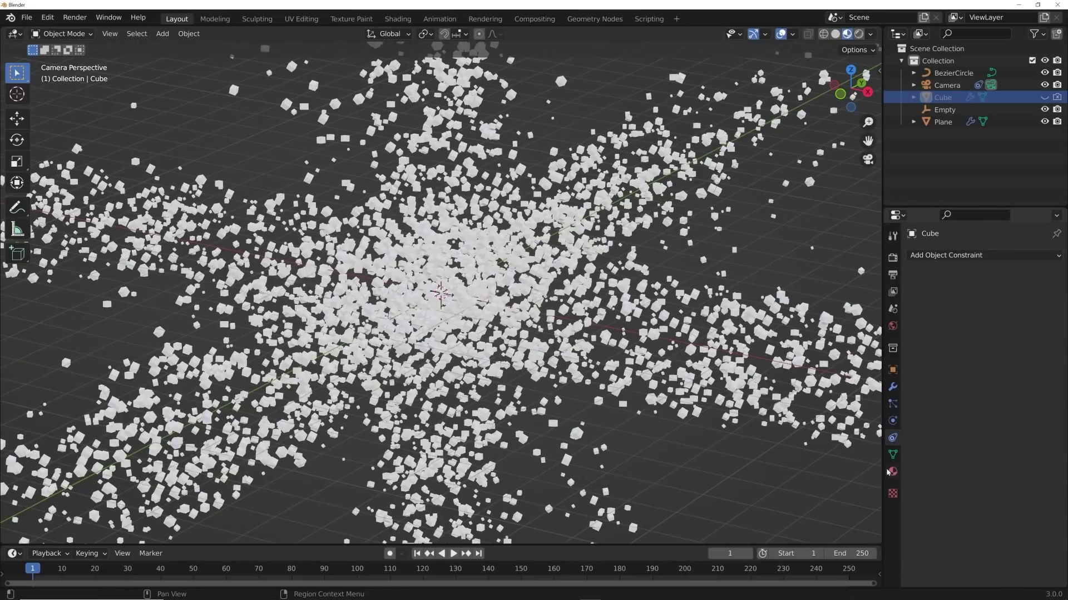
# - Give the Cube a new Principled BSDF material and raise its Metallic value
pyautogui.click(892, 472)
pyautogui.click(982, 307)
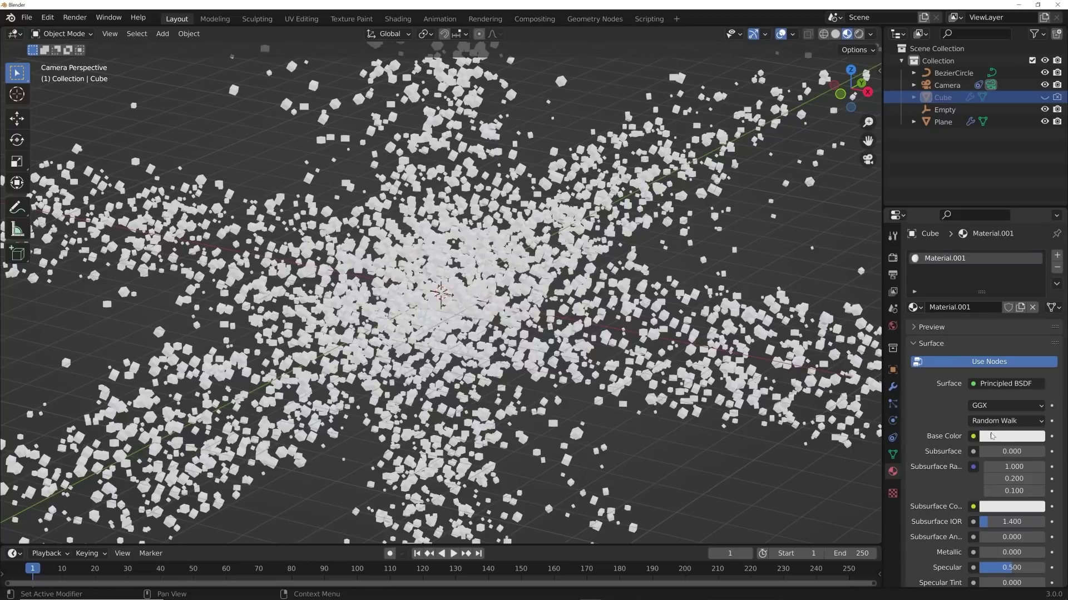
pyautogui.scroll(-3, 998, 483)
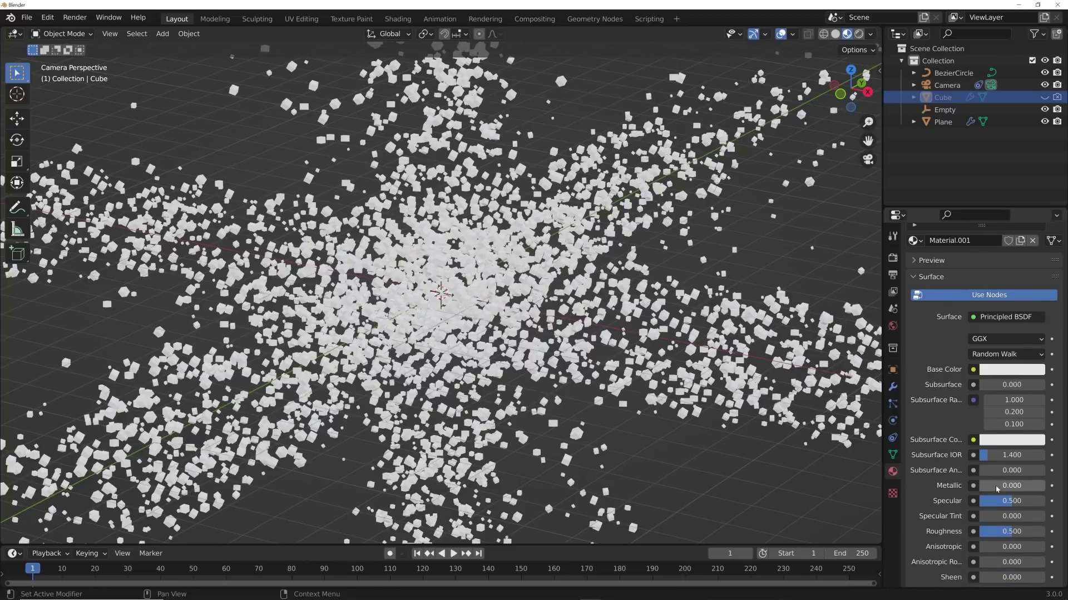
pyautogui.moveTo(990, 485); pyautogui.dragTo(1047, 489)
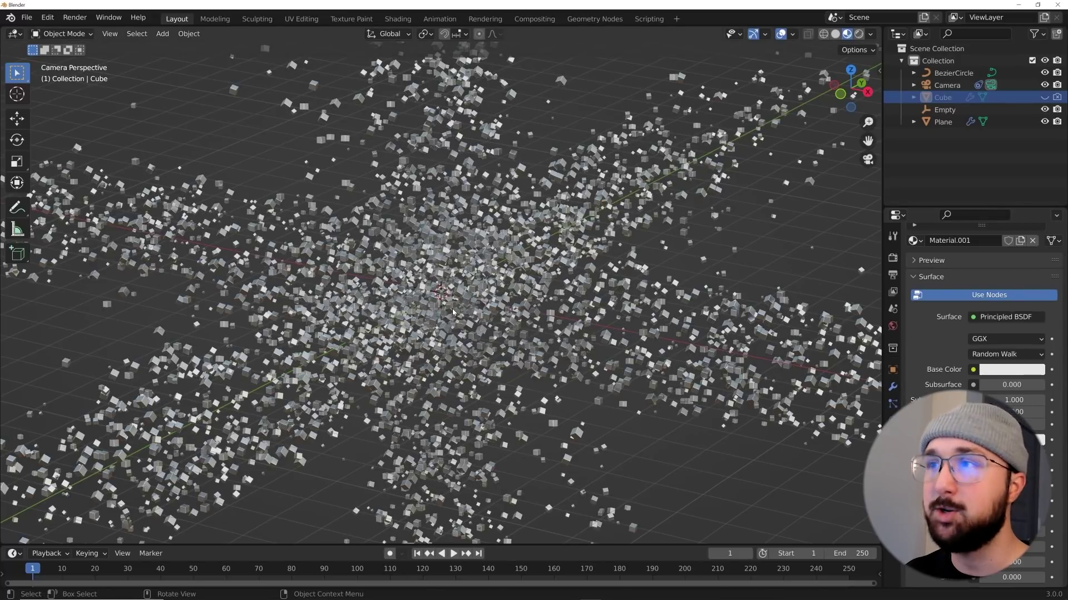
pyautogui.scroll(-3, 453, 311)
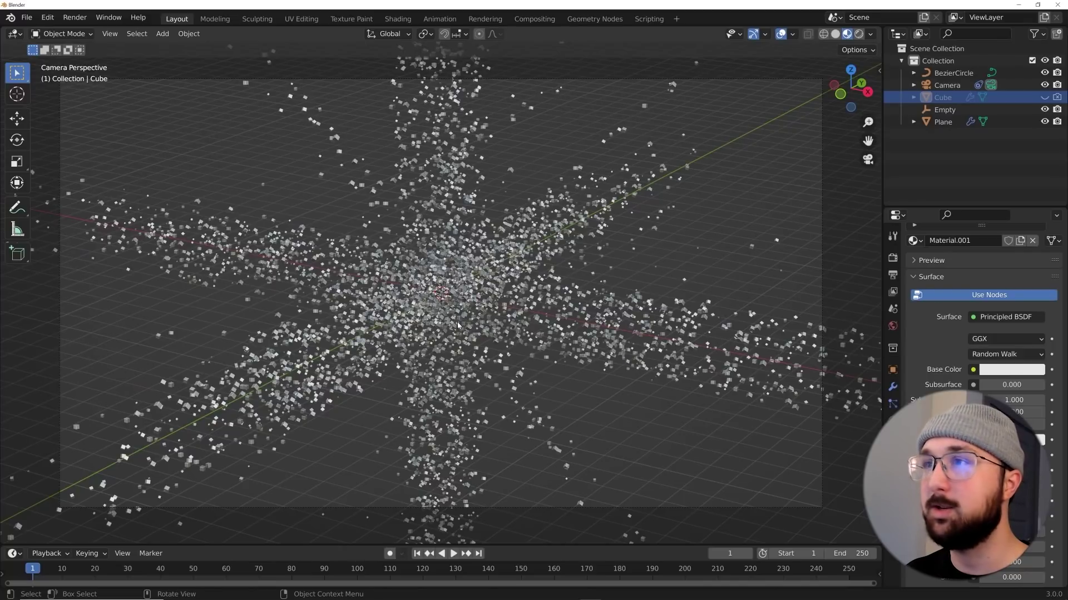
# - Show the viewport in Rendered shading and add a Point light to the scene
pyautogui.click(860, 36)
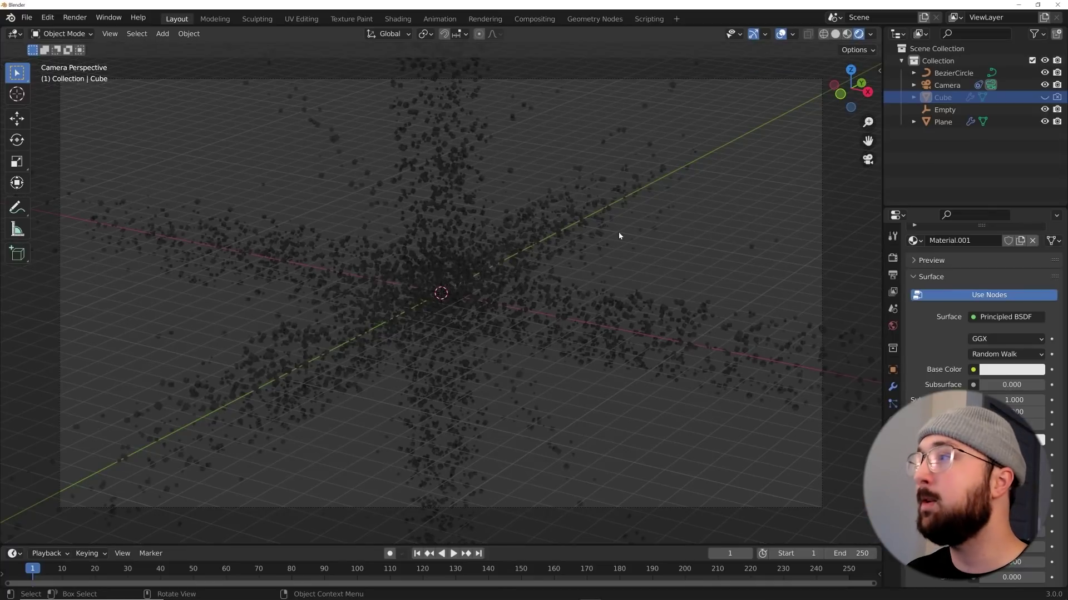
pyautogui.hotkey('shift', 'a')
pyautogui.moveTo(507, 52)
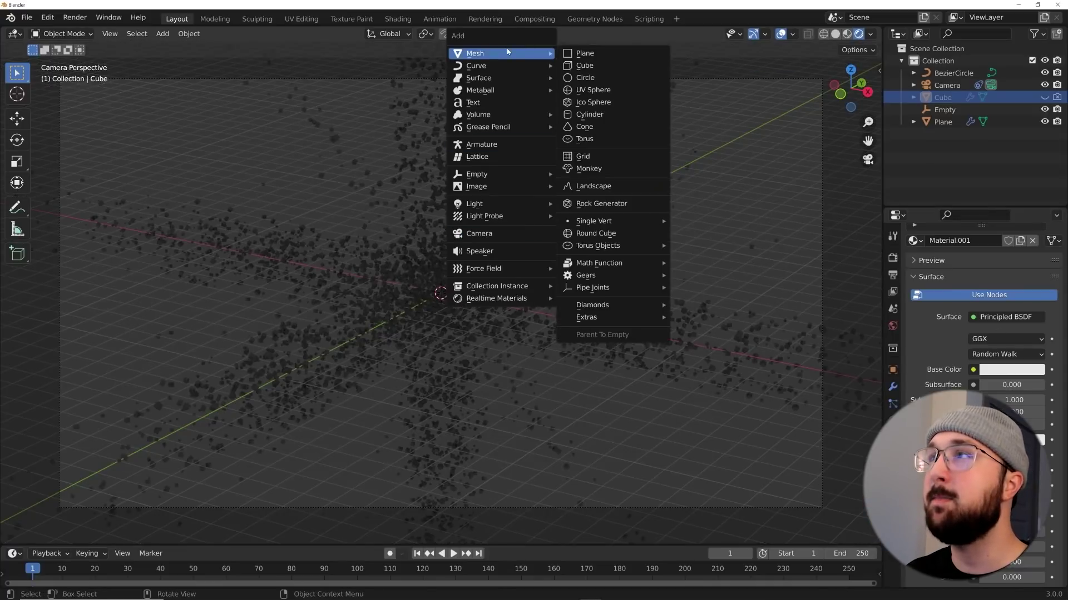
pyautogui.moveTo(518, 209)
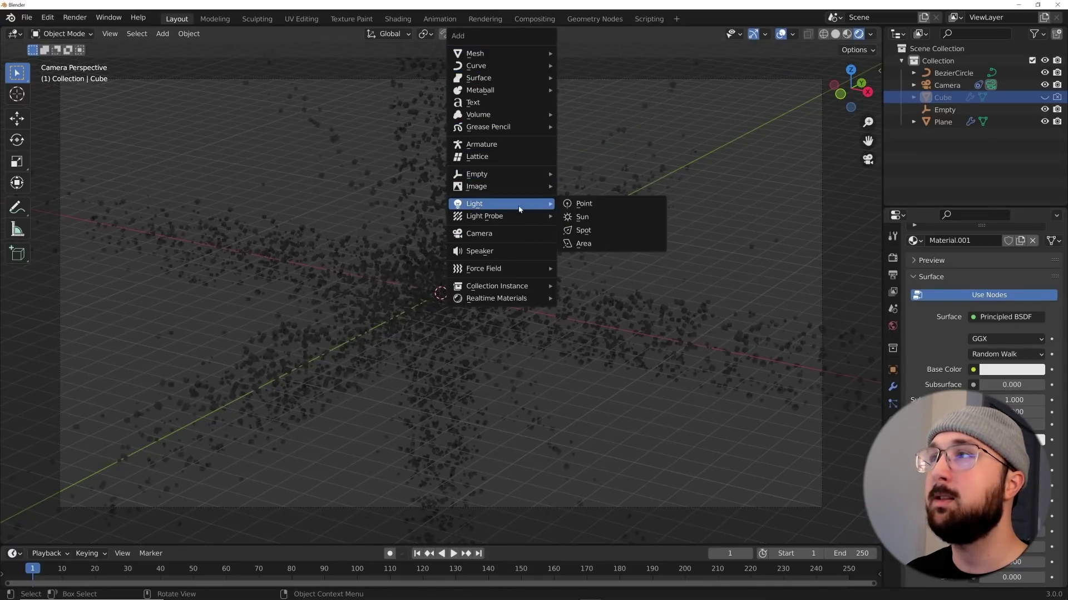
pyautogui.click(581, 203)
# - Move the Point light so it sits just above the centre of the cube cloud in the camera view
pyautogui.moveTo(581, 204); pyautogui.dragTo(512, 322, button='middle')
pyautogui.press('g')
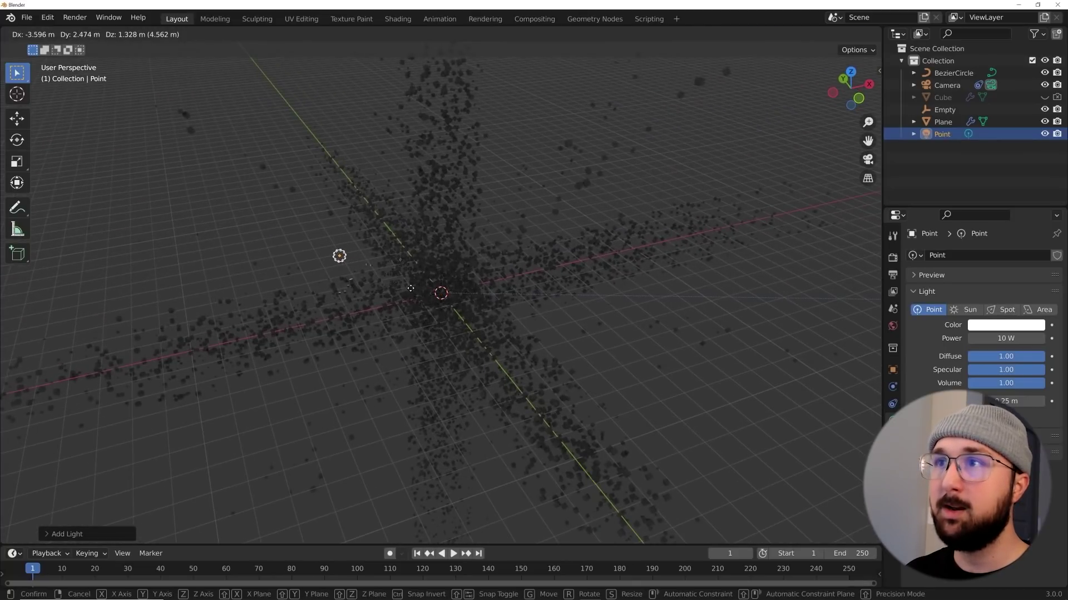
pyautogui.click(410, 288)
pyautogui.press('KP_0')
pyautogui.press('g')
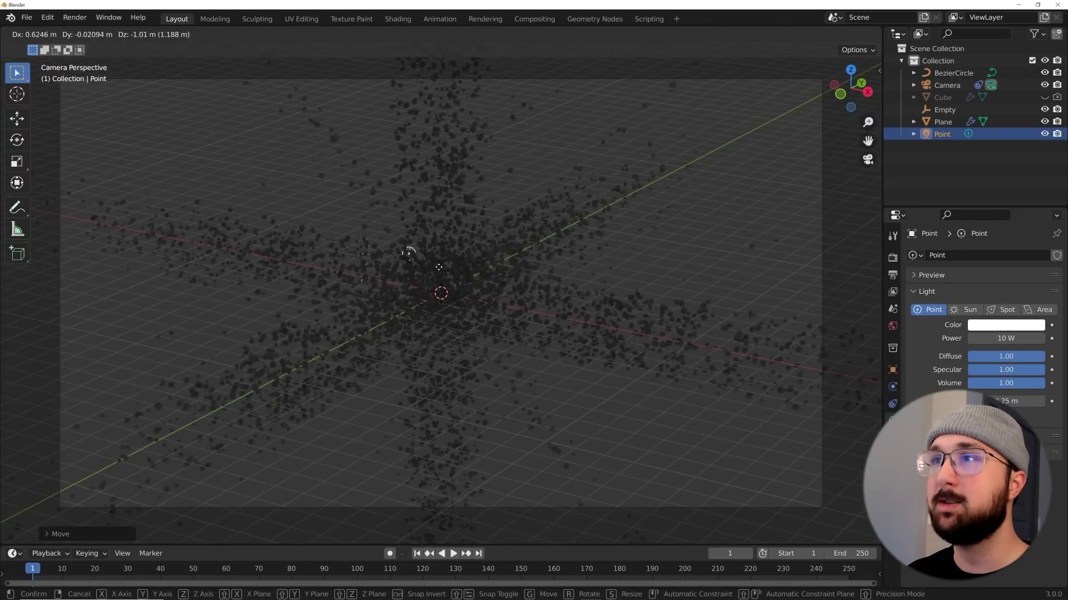
pyautogui.click(484, 262)
pyautogui.moveTo(483, 262); pyautogui.dragTo(453, 370, button='middle')
pyautogui.press('g')
pyautogui.click(472, 367)
pyautogui.press('KP_0')
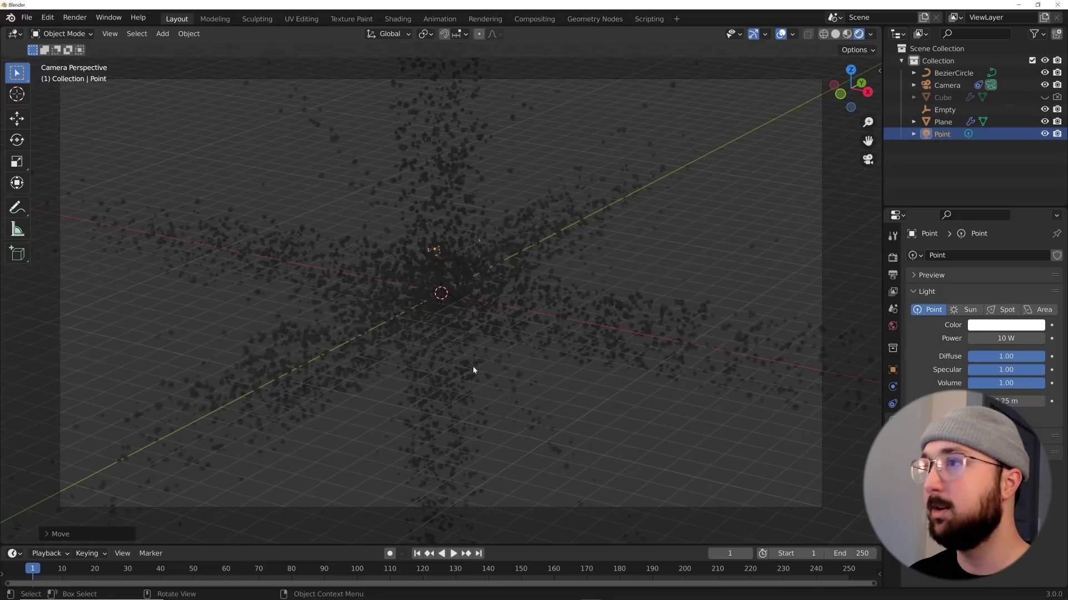
# - Set the Point light's power to 2000 W and its colour to red
pyautogui.click(1006, 338)
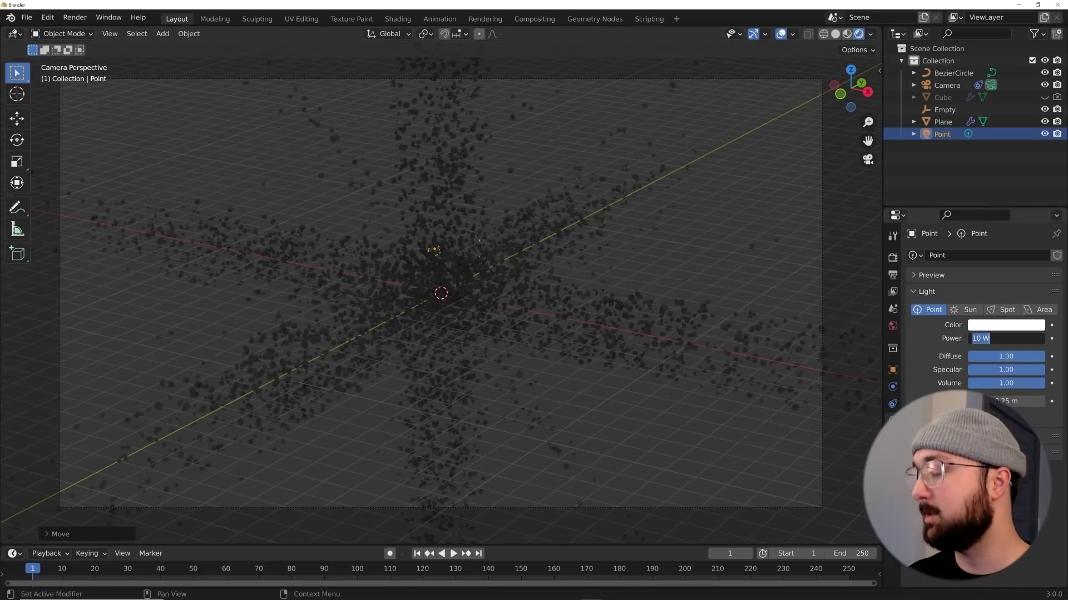
pyautogui.write('2000')
pyautogui.press('Return')
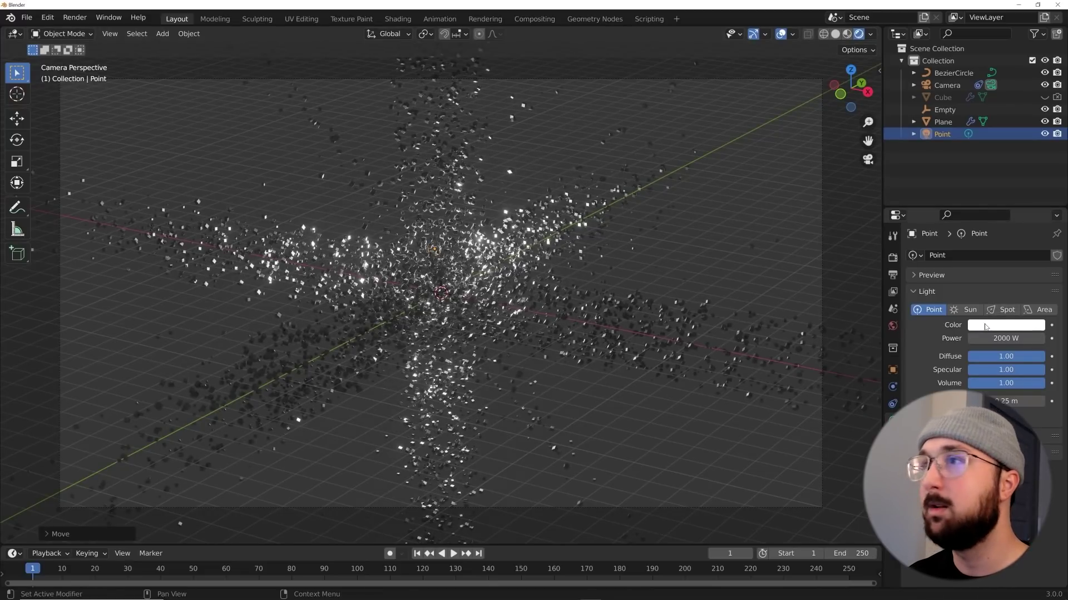
pyautogui.click(985, 325)
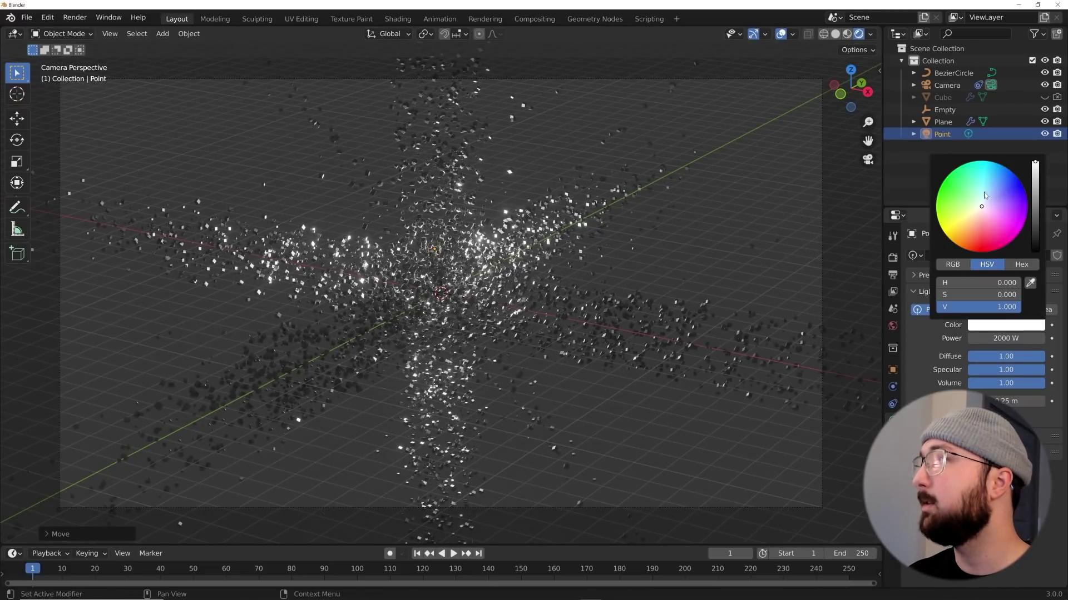
pyautogui.click(979, 248)
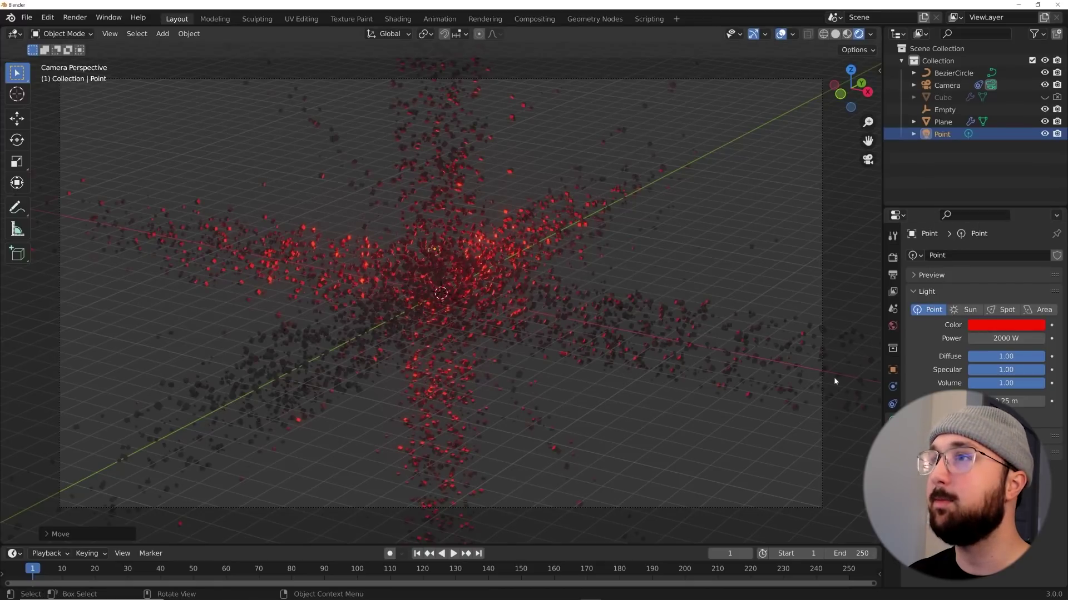
# - Set the World background colour to black
pyautogui.click(893, 327)
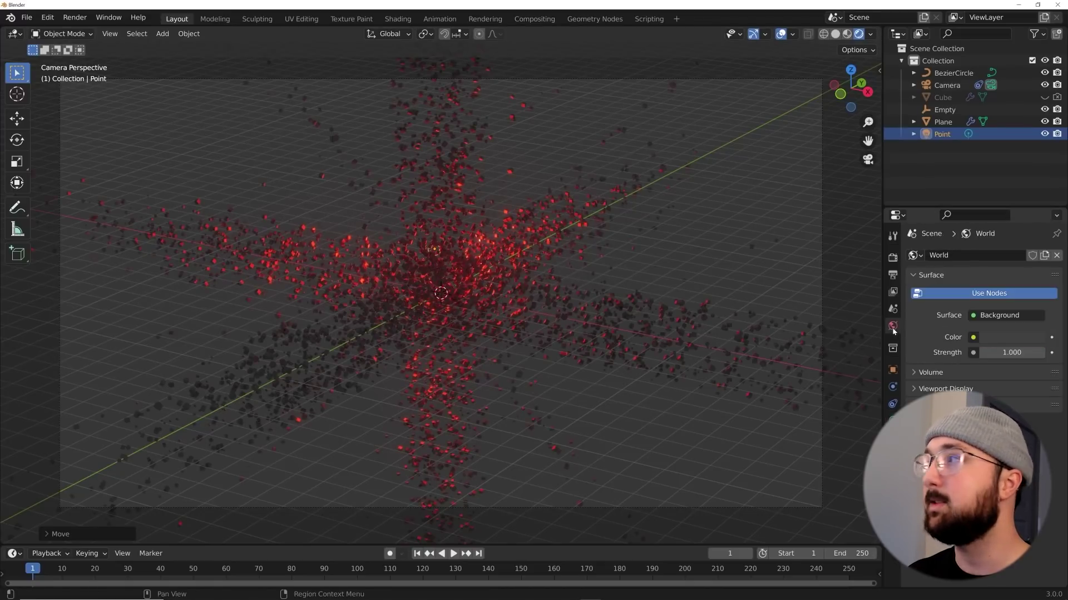
pyautogui.click(1014, 335)
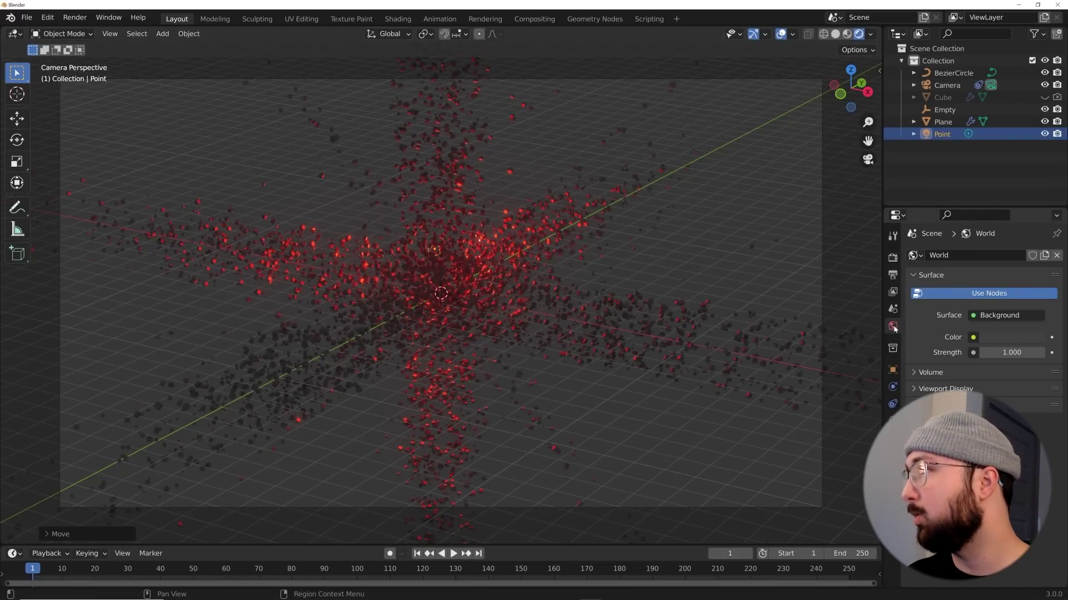
pyautogui.click(999, 338)
pyautogui.moveTo(1035, 247); pyautogui.dragTo(1035, 255)
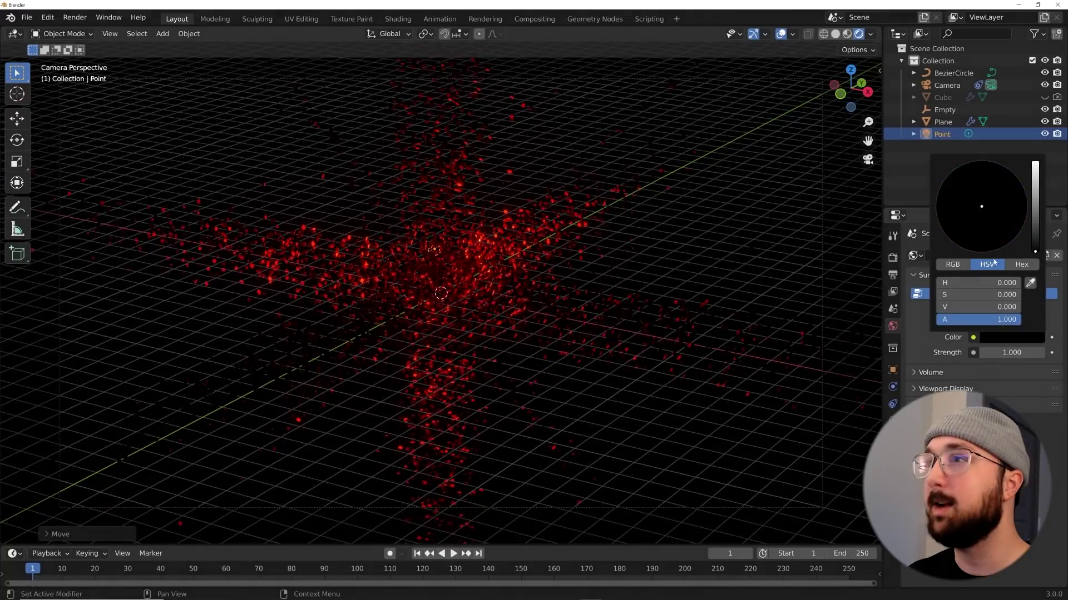
# - Give the World a Principled Volume shader with a density of 0.010
pyautogui.click(917, 373)
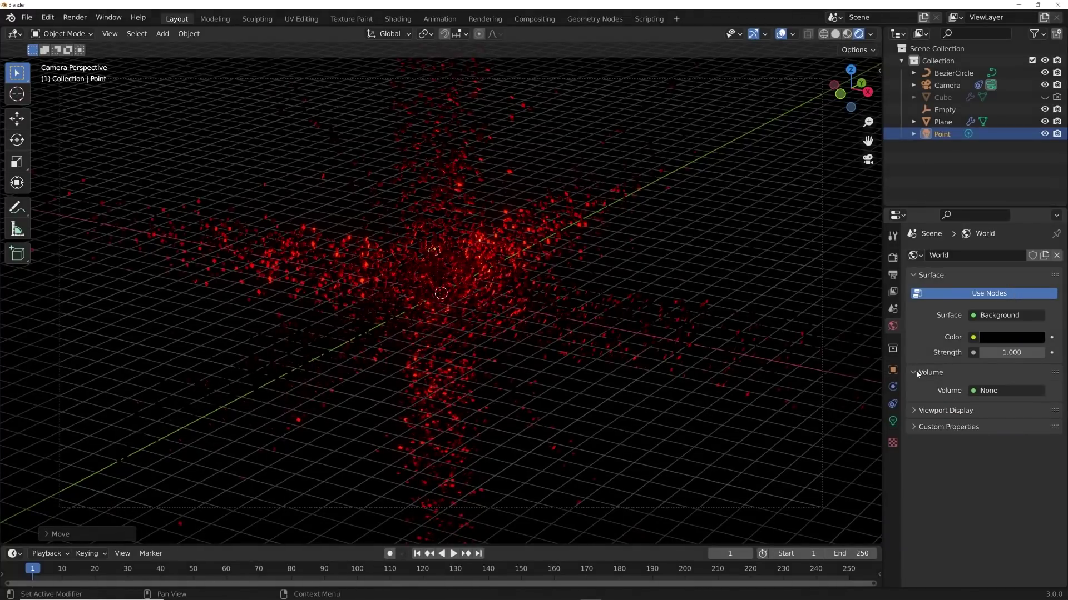
pyautogui.click(990, 392)
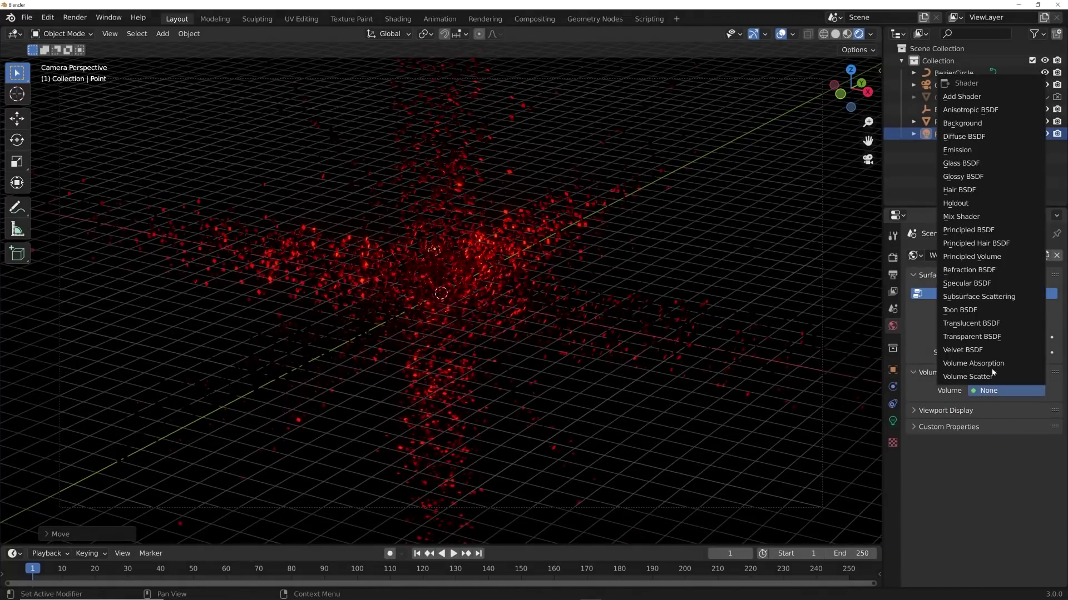
pyautogui.click(988, 257)
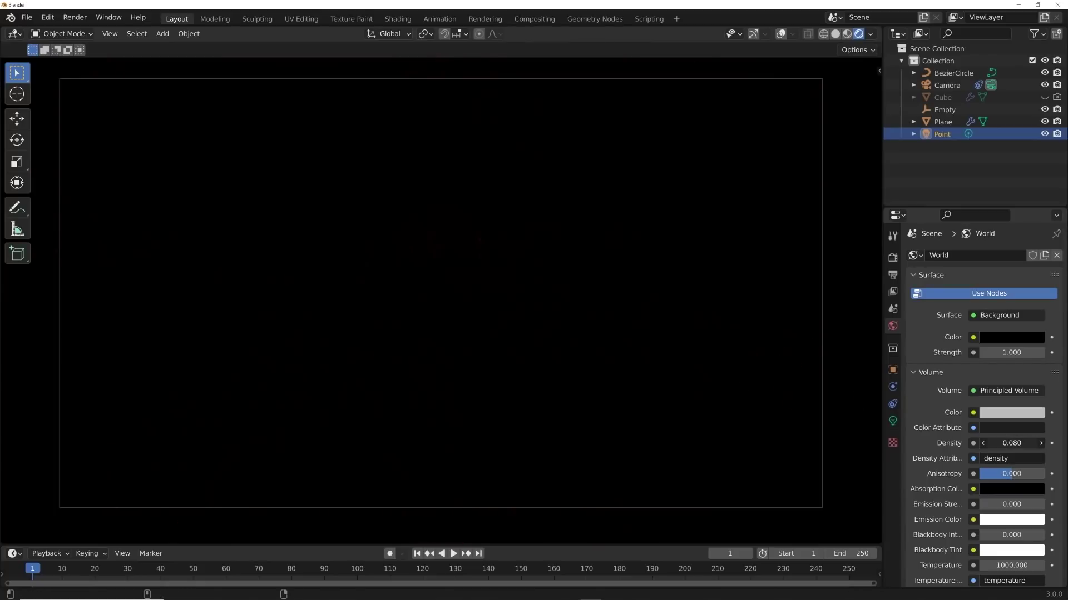
pyautogui.moveTo(1011, 443); pyautogui.dragTo(1013, 443)
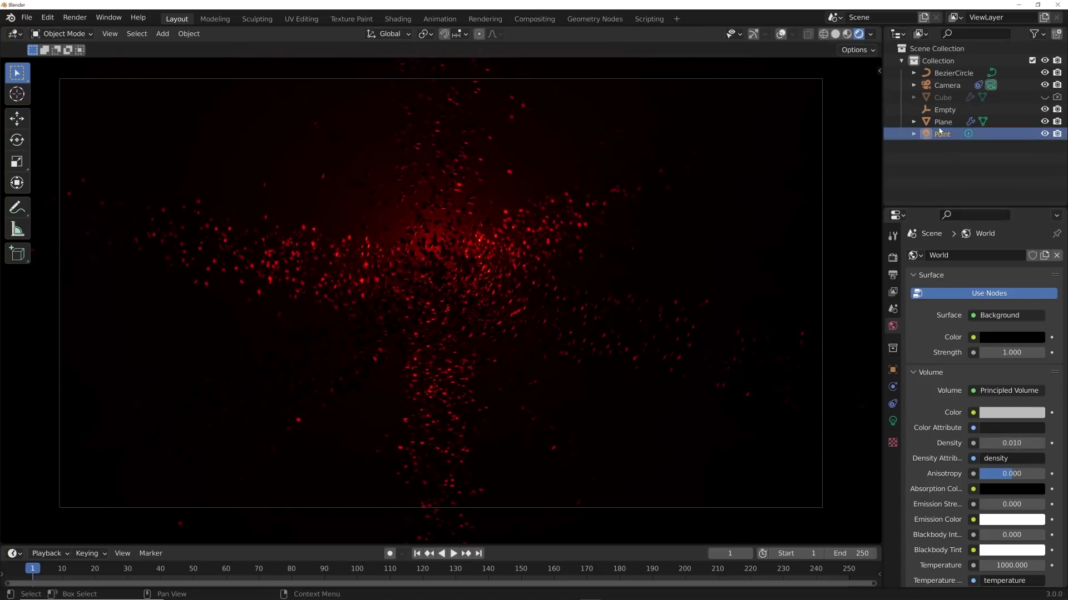
# - Set the red Point light's power to 6000 W and move it to the right of the cube cloud's centre
pyautogui.click(892, 421)
pyautogui.click(1004, 338)
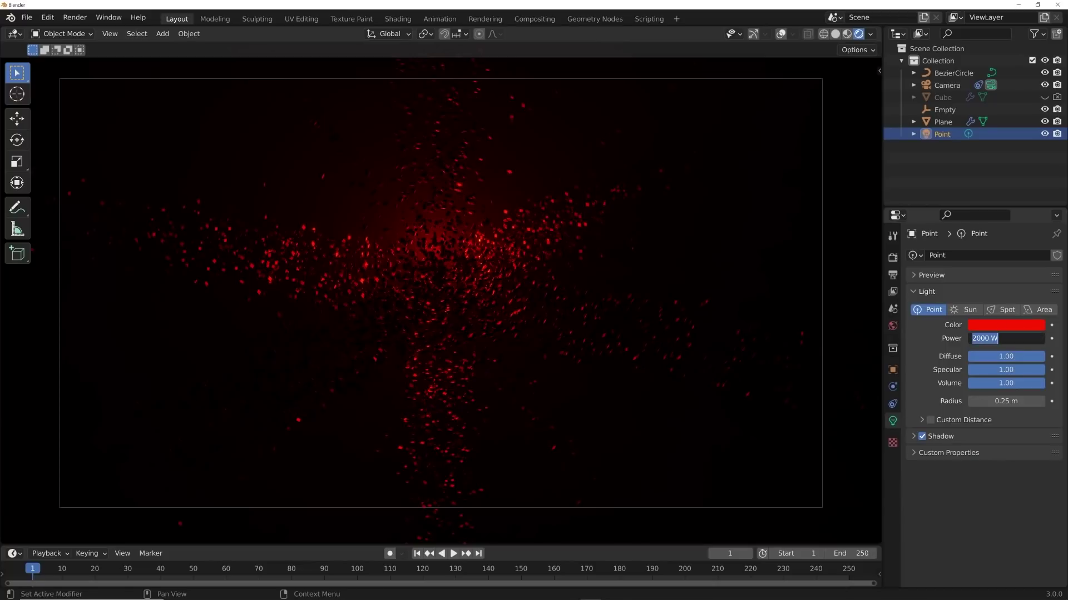
pyautogui.write('6000')
pyautogui.press('Return')
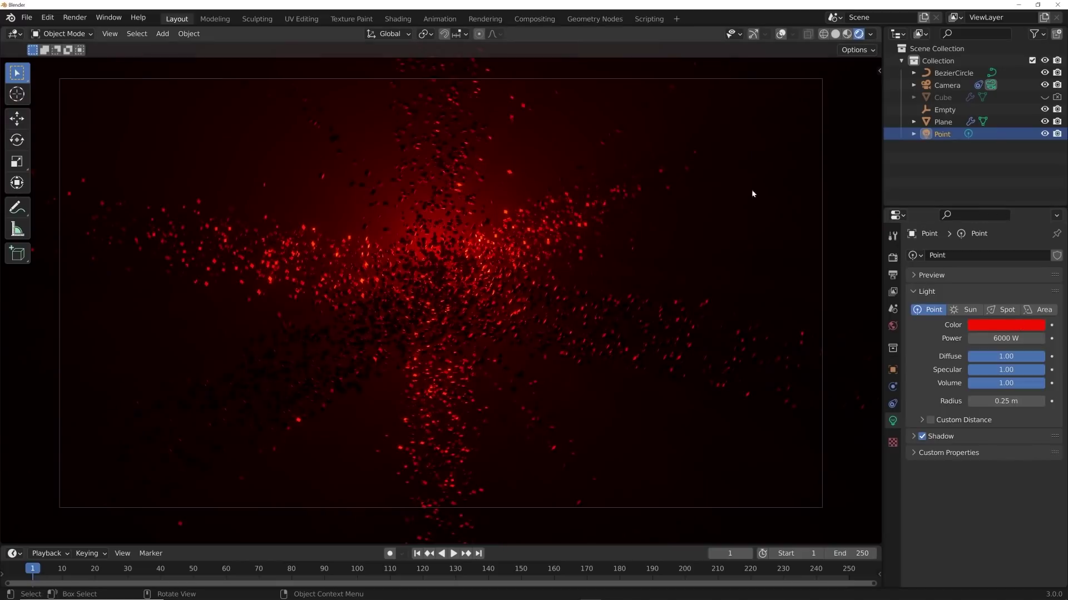
pyautogui.press('g')
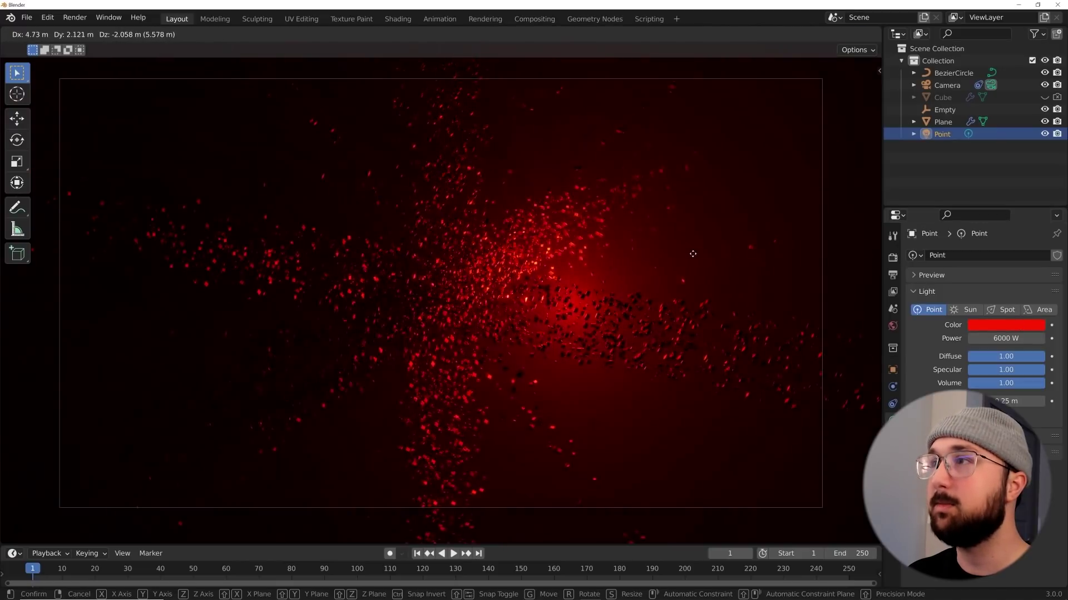
pyautogui.click(692, 247)
# - Duplicate the red Point light, place the copy left of the cloud's centre and colour it light blue
pyautogui.hotkey('shift', 'd')
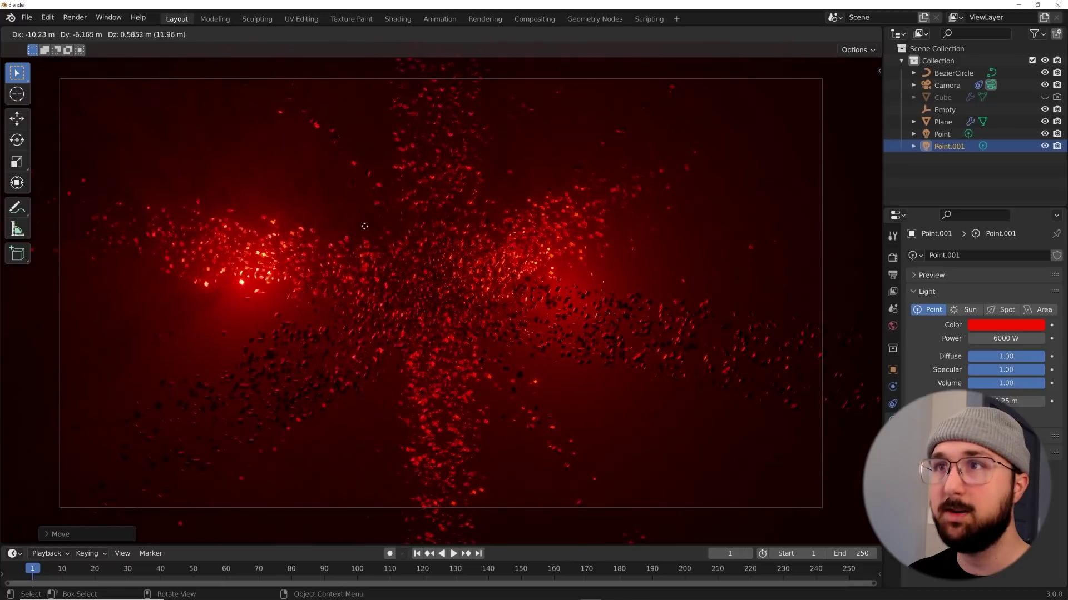
pyautogui.click(454, 191)
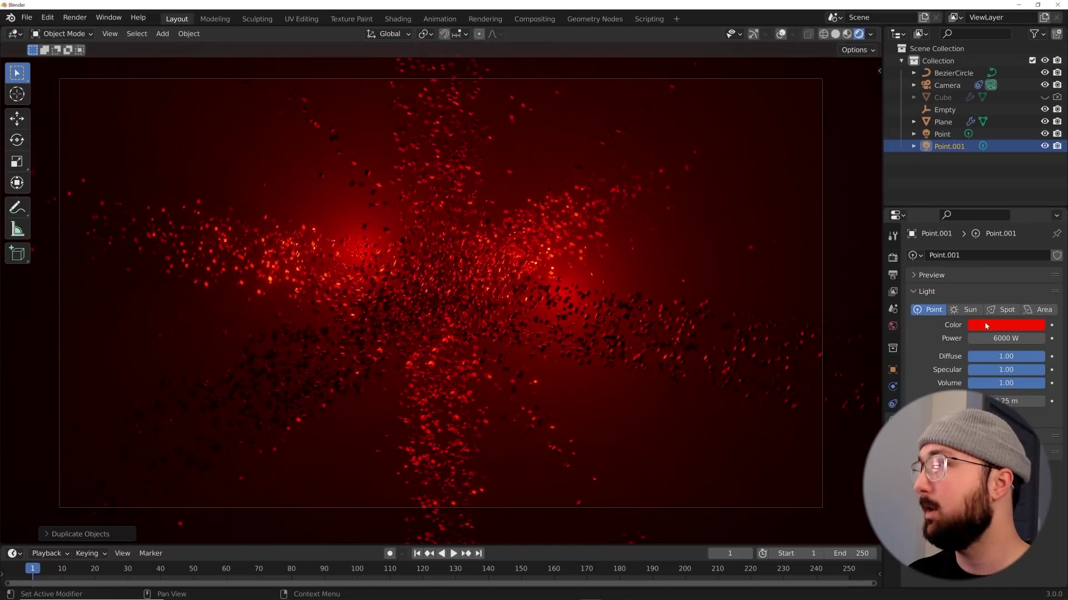
pyautogui.click(986, 326)
pyautogui.click(939, 234)
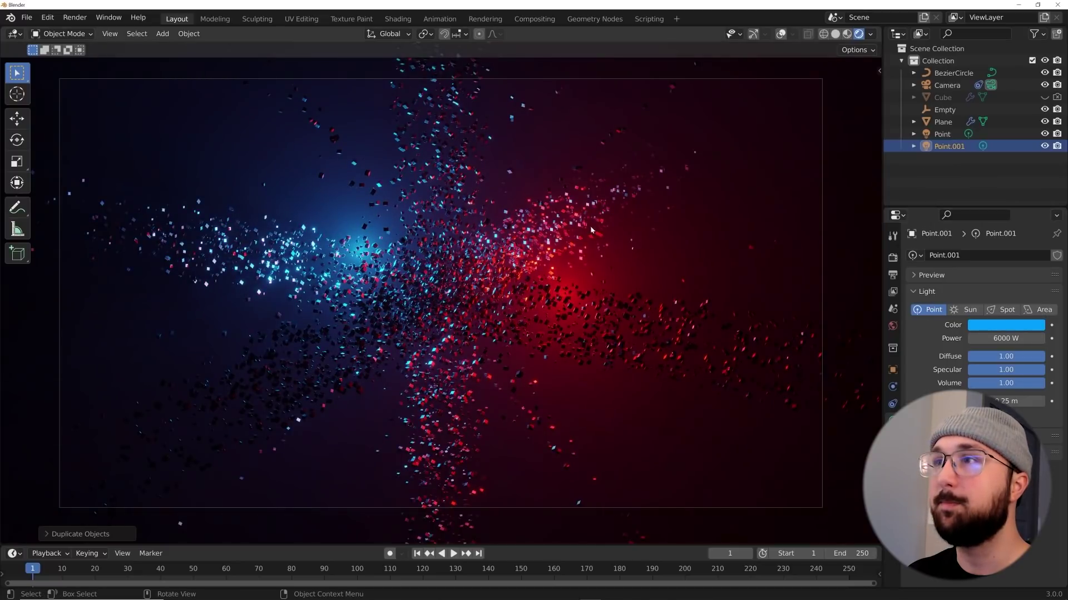
# - In the Plane's first geometry node setup, set the Cube node's X, Y and Z vertices to 80 with the viewport in Rendered shading
pyautogui.click(507, 216)
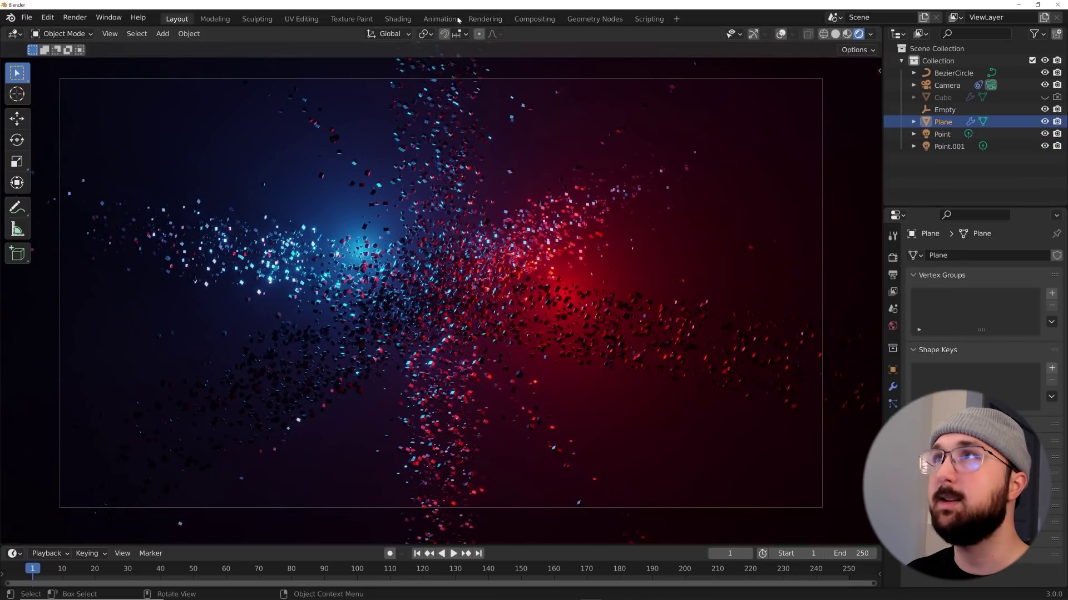
pyautogui.click(398, 19)
pyautogui.click(594, 19)
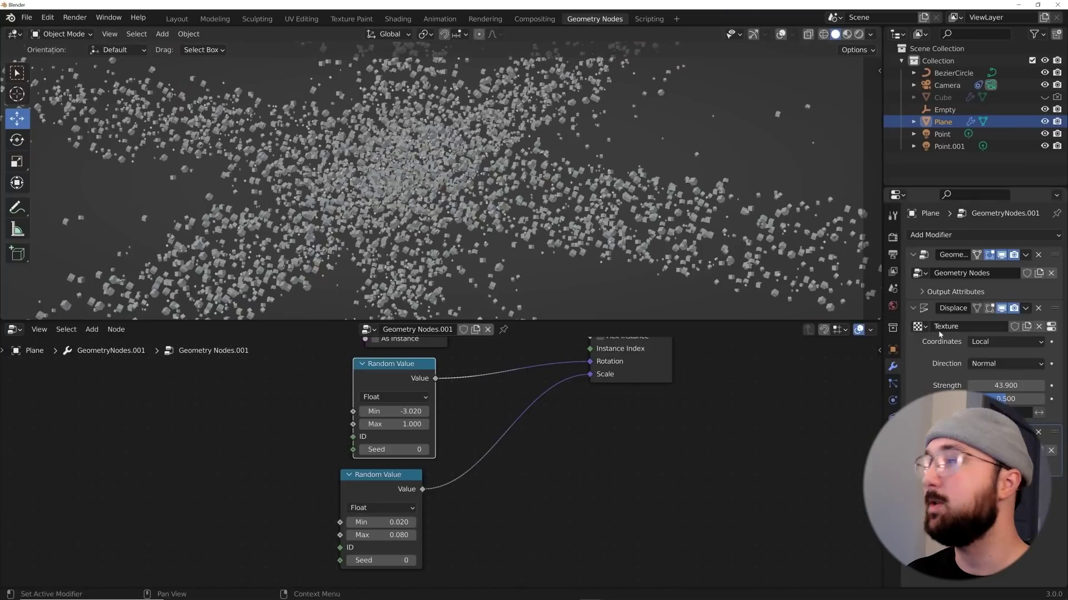
pyautogui.click(1061, 290)
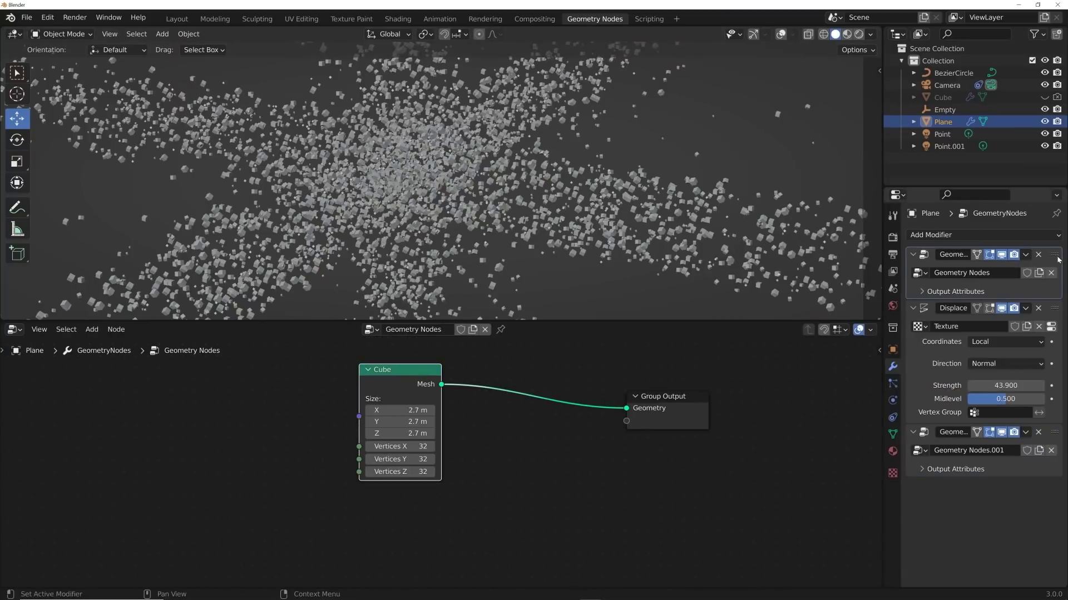
pyautogui.click(858, 34)
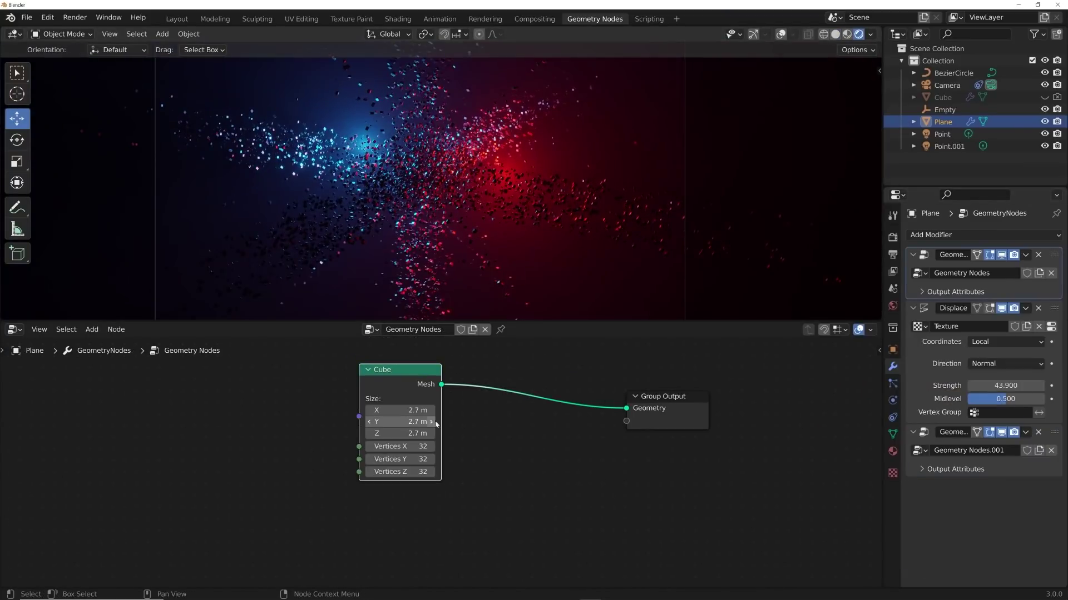
pyautogui.moveTo(399, 447)
pyautogui.mouseDown()
pyautogui.moveTo(432, 446)
pyautogui.moveTo(422, 446)
pyautogui.moveTo(441, 471)
pyautogui.moveTo(400, 446)
pyautogui.mouseUp()
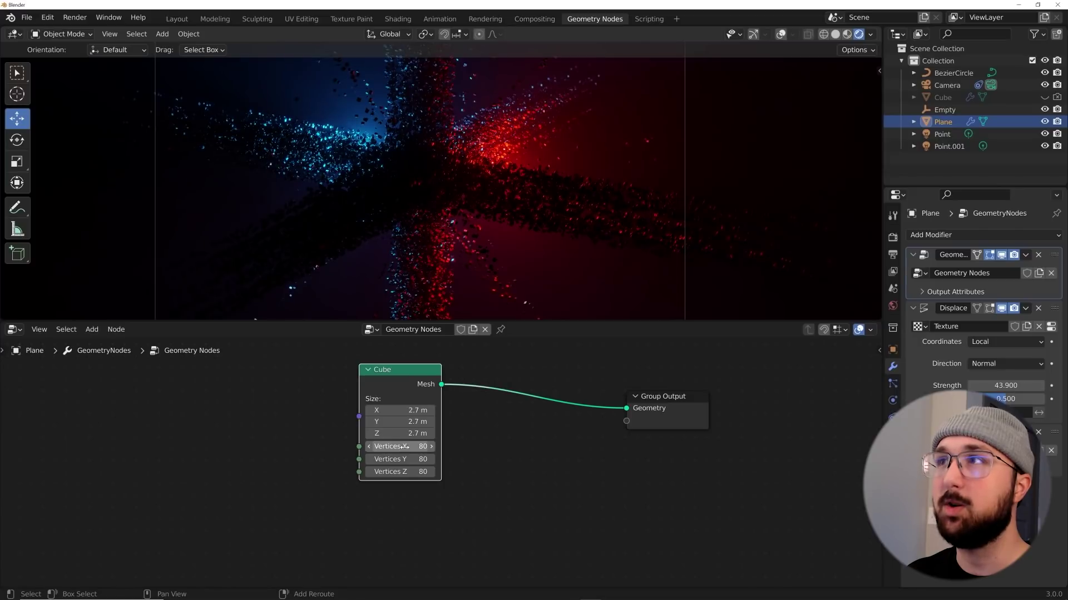
# - Return to the Layout workspace and save the project under the name NEW GUY in the Geo Cube Tutorial folder
pyautogui.moveTo(485, 206); pyautogui.dragTo(498, 181, button='middle')
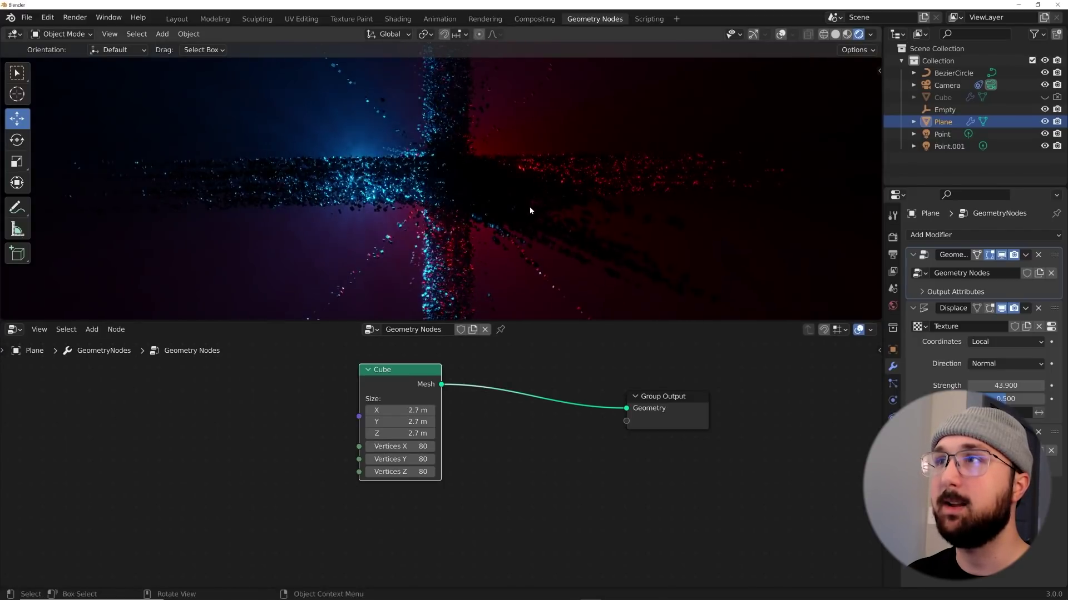
pyautogui.scroll(4, 529, 205)
pyautogui.click(175, 19)
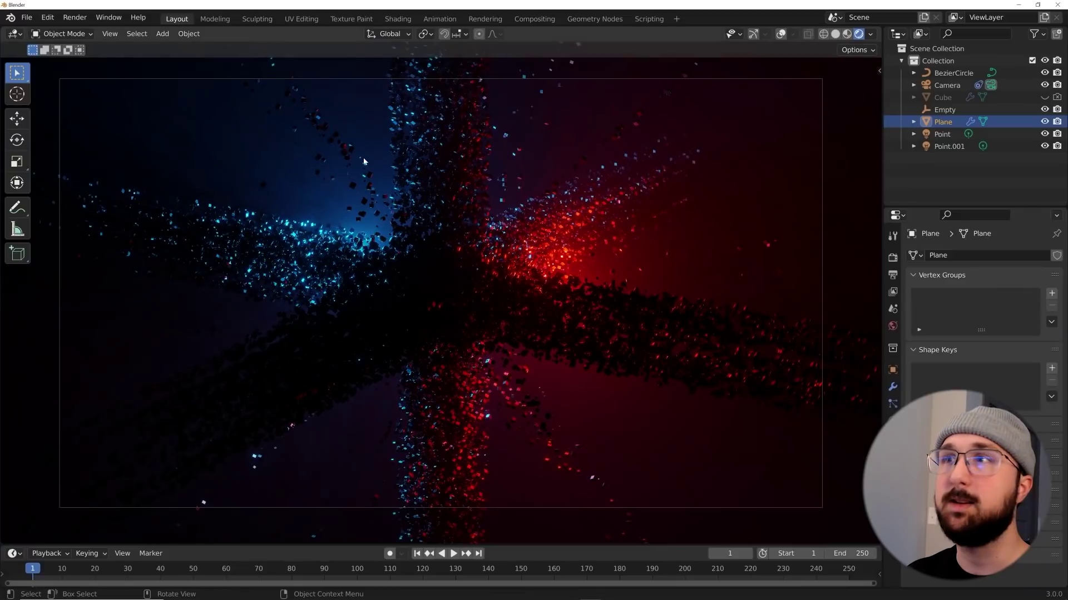
pyautogui.click(24, 18)
pyautogui.click(33, 109)
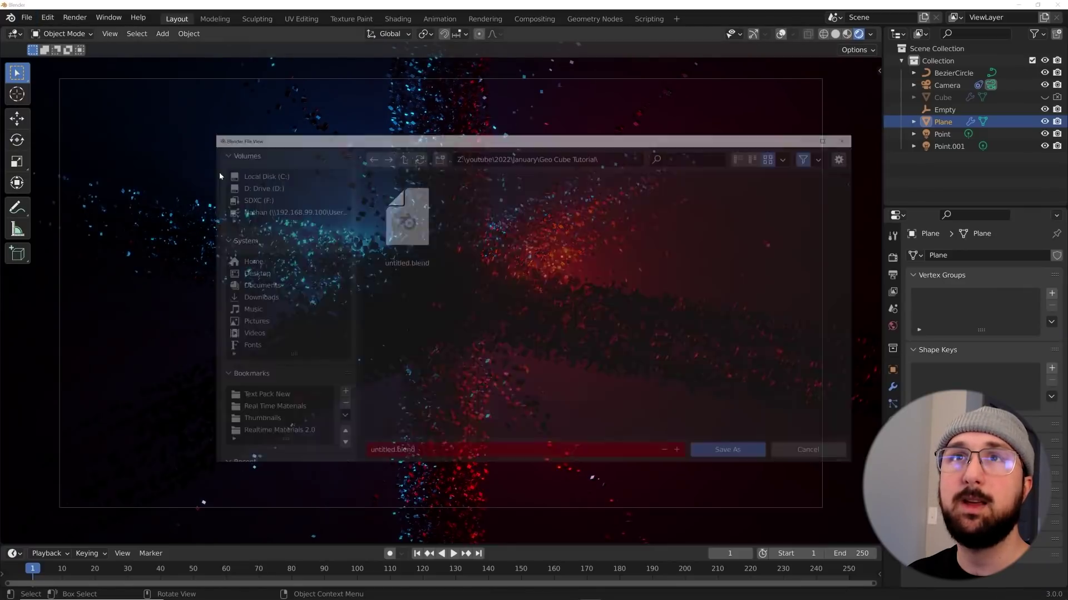
pyautogui.click(433, 454)
pyautogui.write('NE')
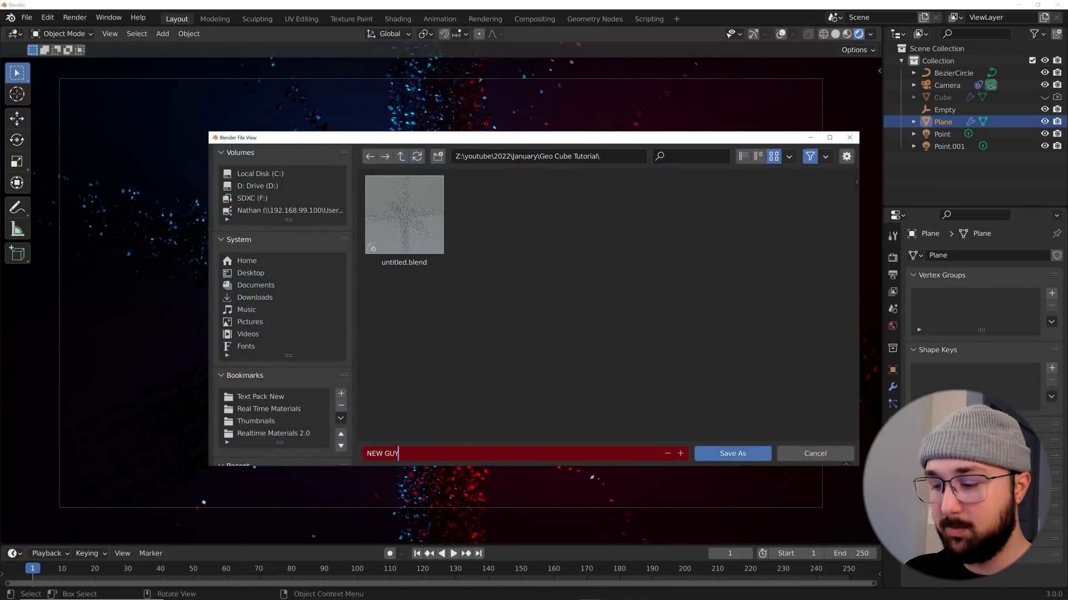
pyautogui.write('W GUY')
pyautogui.click(732, 454)
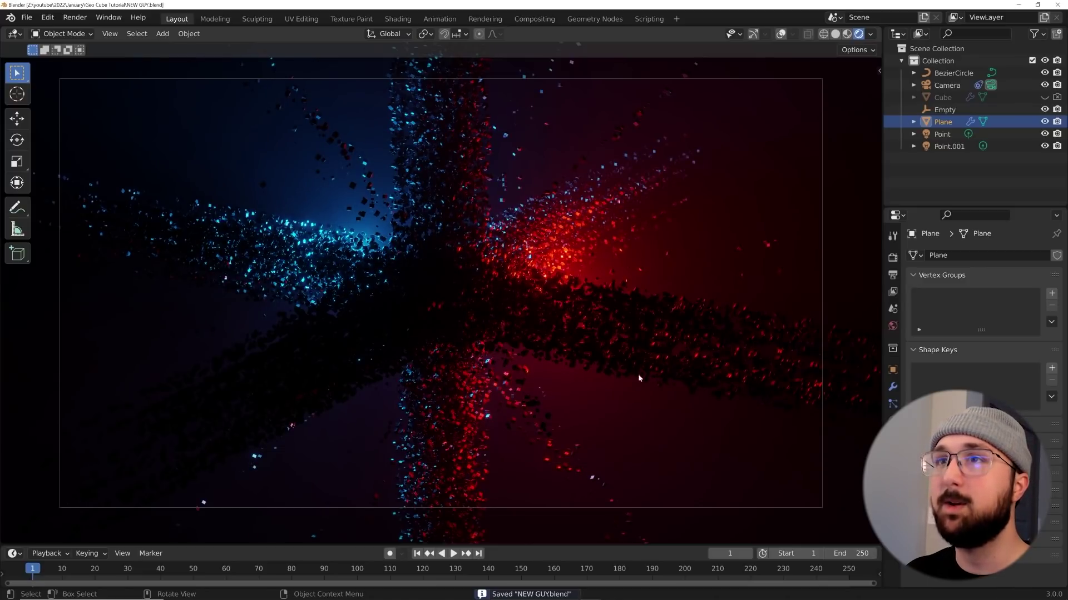
# - Add a new cube mesh at the centre of the scene
pyautogui.moveTo(639, 378); pyautogui.dragTo(367, 315, button='middle')
pyautogui.scroll(5, 367, 315)
pyautogui.hotkey('shift', 'a')
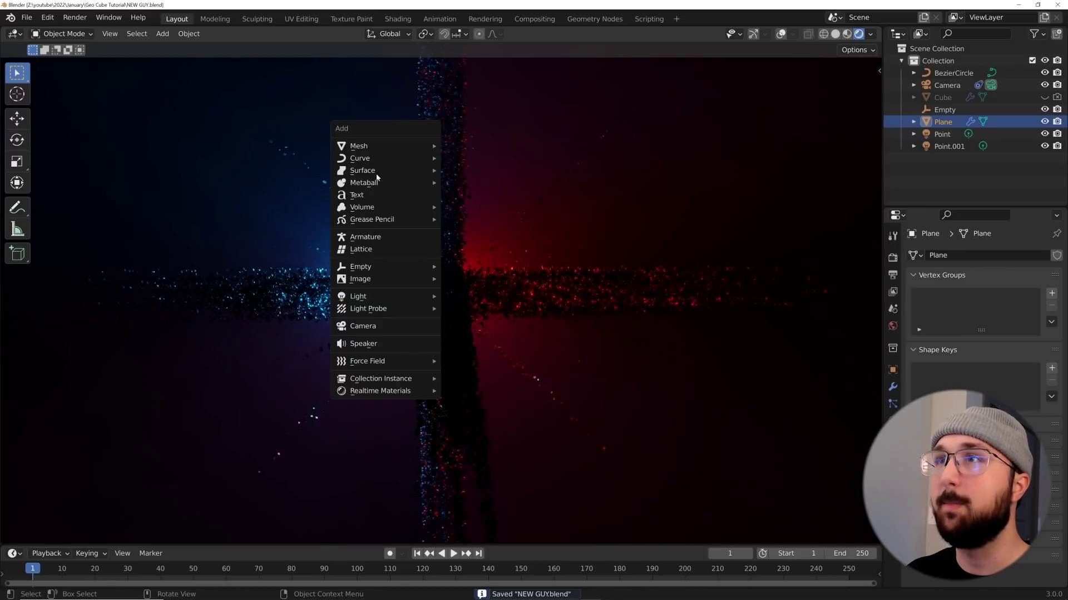
pyautogui.moveTo(393, 141)
pyautogui.click(467, 158)
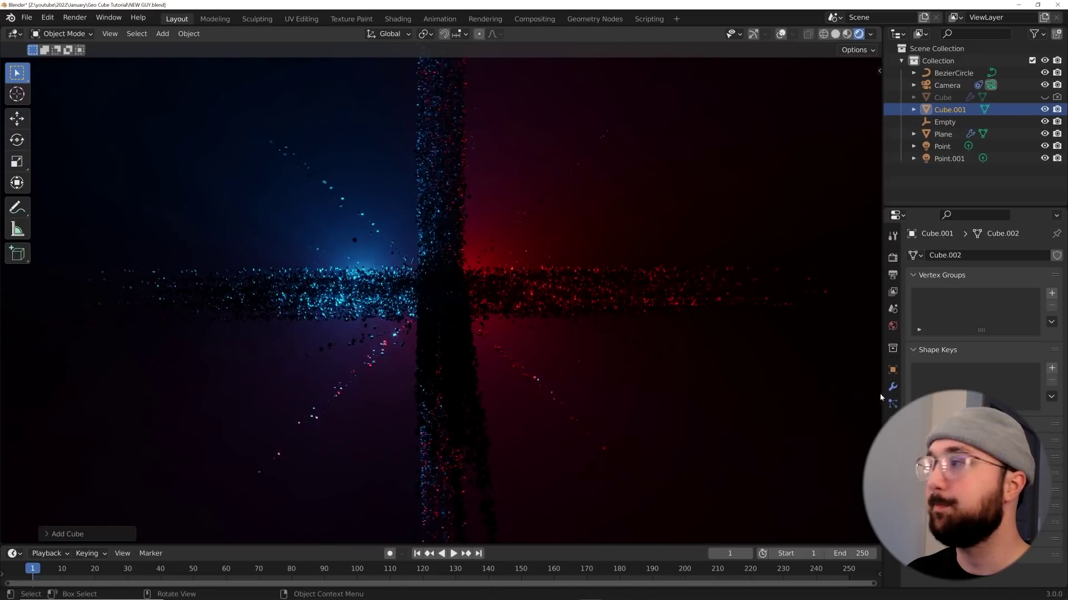
# - Stretch the new cube along its X axis to a scale of 8.560, keeping Y and Z at 1.000
pyautogui.click(893, 371)
pyautogui.moveTo(1002, 412); pyautogui.dragTo(1064, 413)
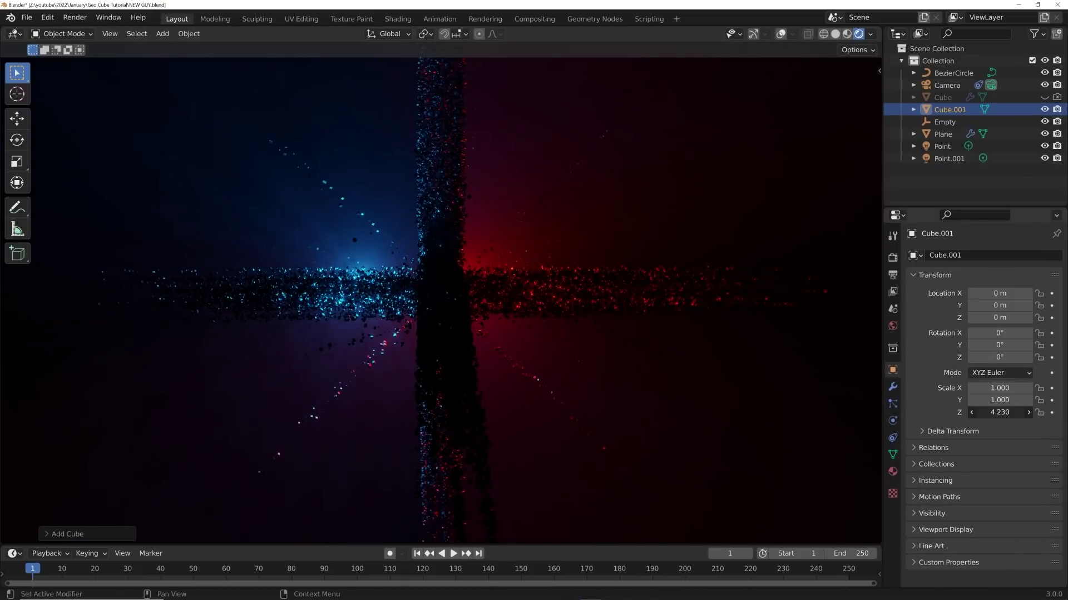
pyautogui.hotkey('ctrl', 'z')
pyautogui.moveTo(1001, 400); pyautogui.dragTo(907, 400)
pyautogui.moveTo(1000, 400); pyautogui.dragTo(1029, 388)
pyautogui.hotkey('ctrl', 'z')
pyautogui.press('Return')
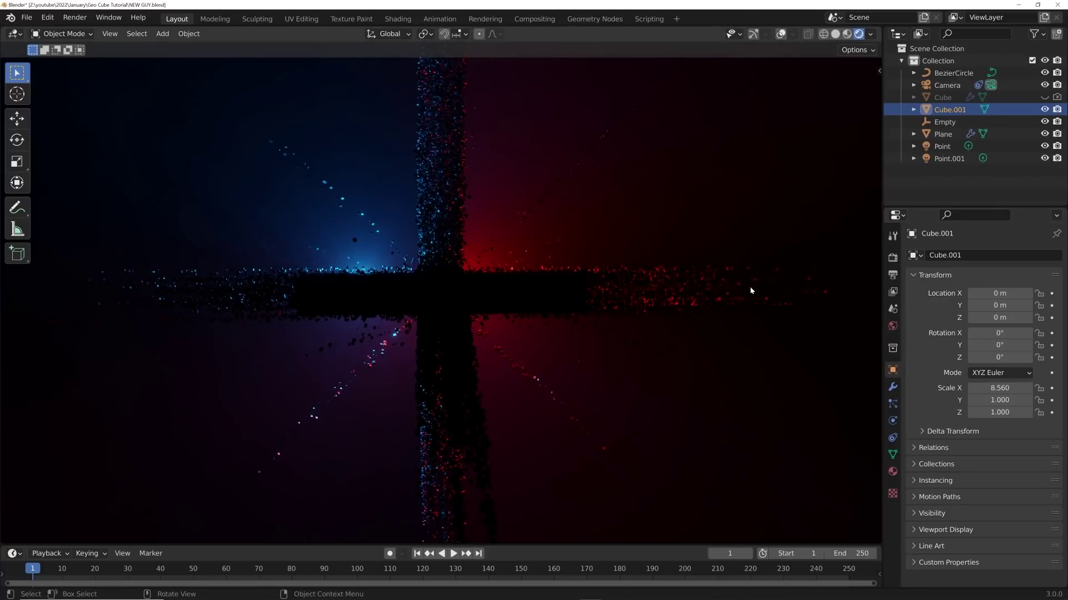
# - Shrink the cube uniformly to 0.345 in Y and Z, and lengthen its X scale to 28.574
pyautogui.press('s')
pyautogui.press('Return')
pyautogui.press('s')
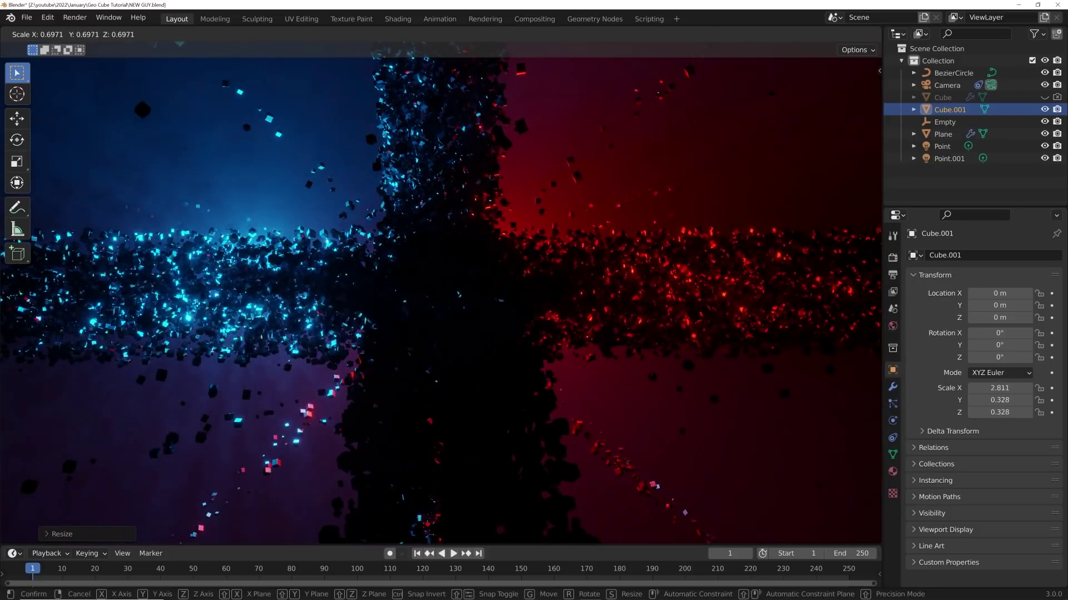
pyautogui.click(537, 314)
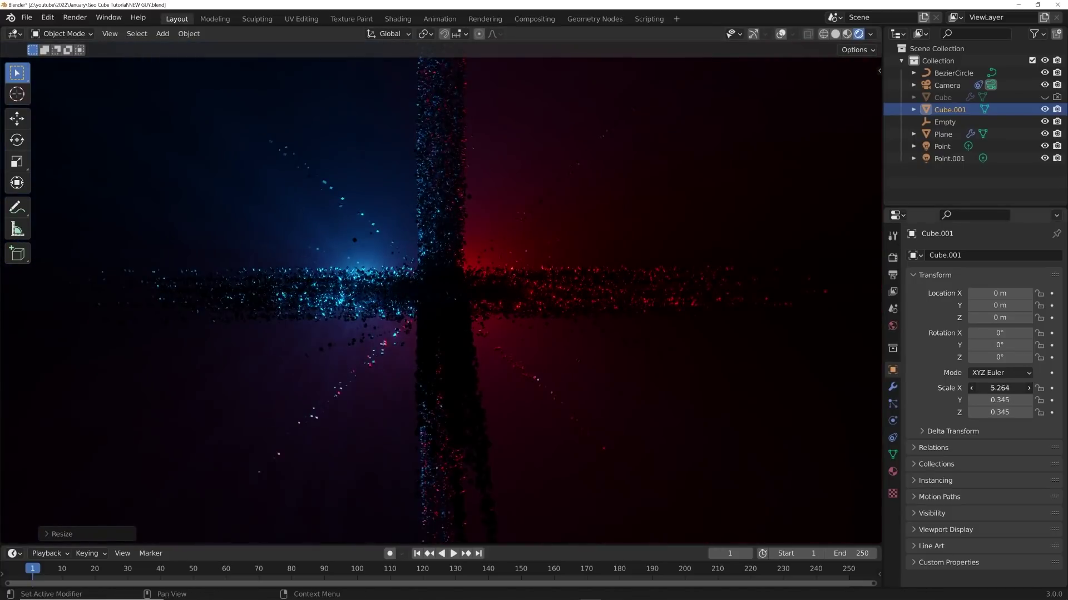
pyautogui.scroll(4, 599, 325)
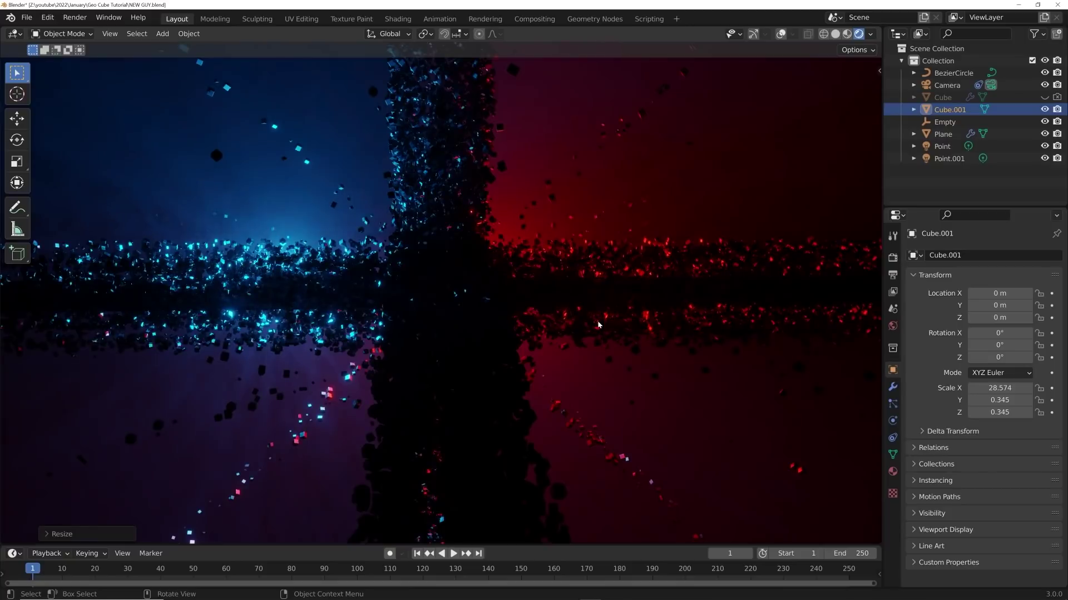
# - Give the stretched cube a new material with an Emission surface, light blue colour and strength 24.700
pyautogui.click(893, 472)
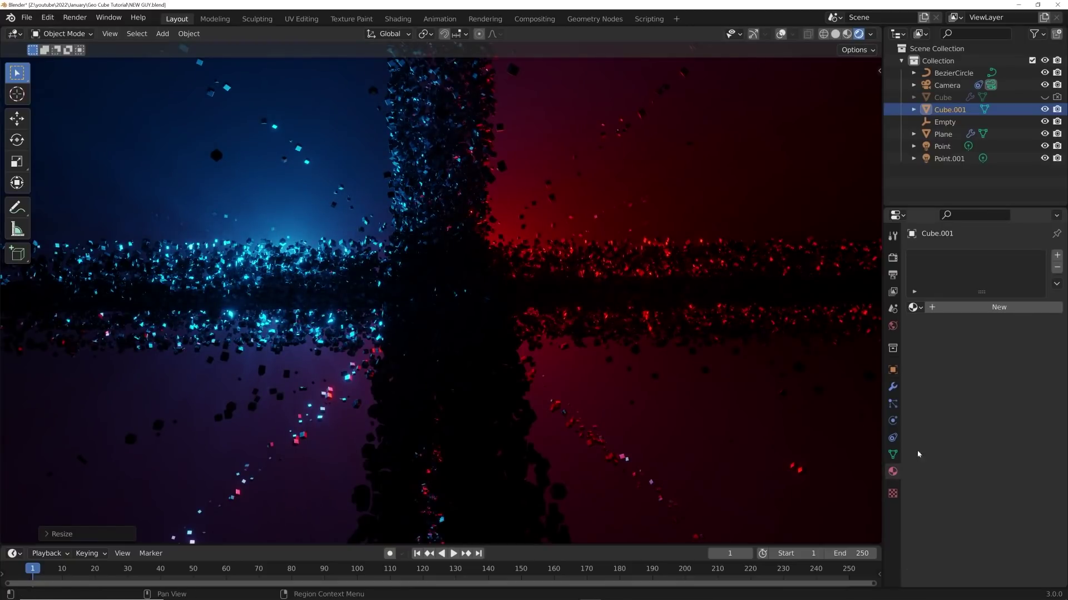
pyautogui.click(979, 311)
pyautogui.click(1001, 385)
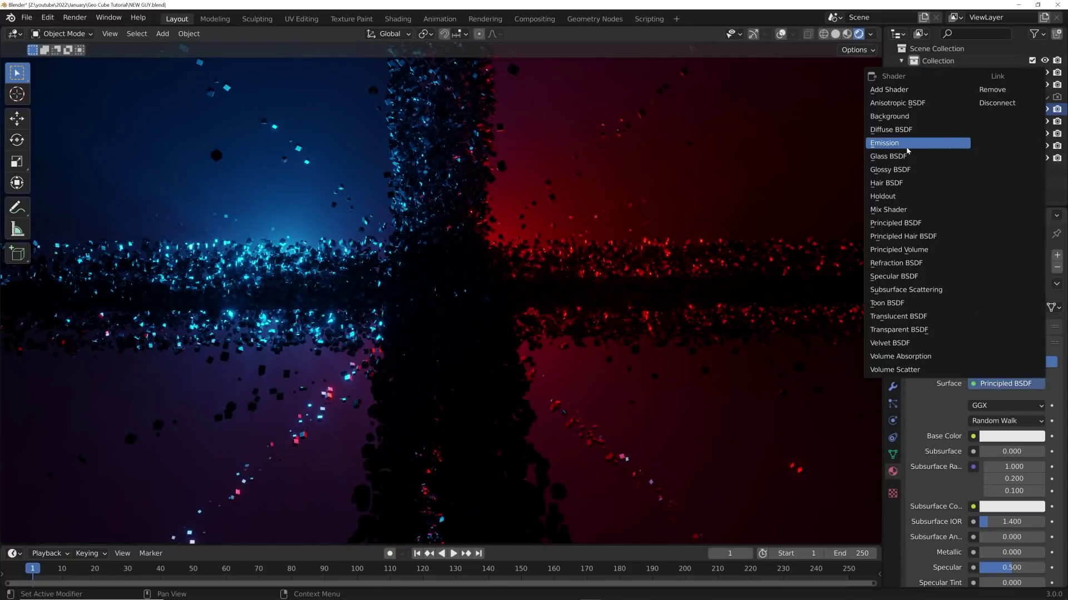
pyautogui.click(906, 144)
pyautogui.click(1020, 407)
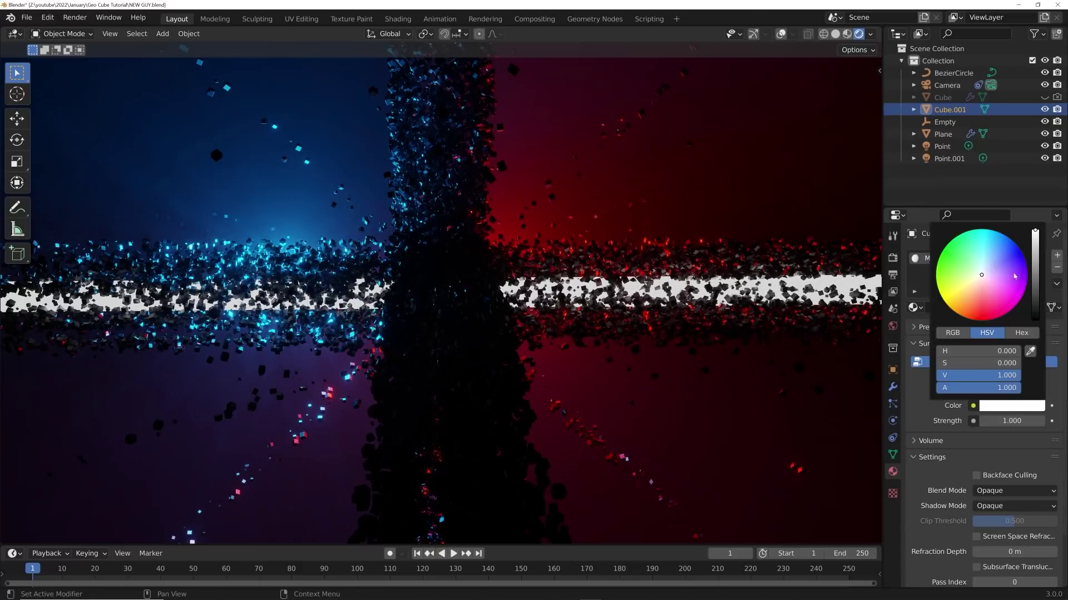
pyautogui.click(994, 242)
pyautogui.moveTo(1005, 423)
pyautogui.mouseDown()
pyautogui.moveTo(1056, 423)
pyautogui.moveTo(984, 422)
pyautogui.mouseUp()
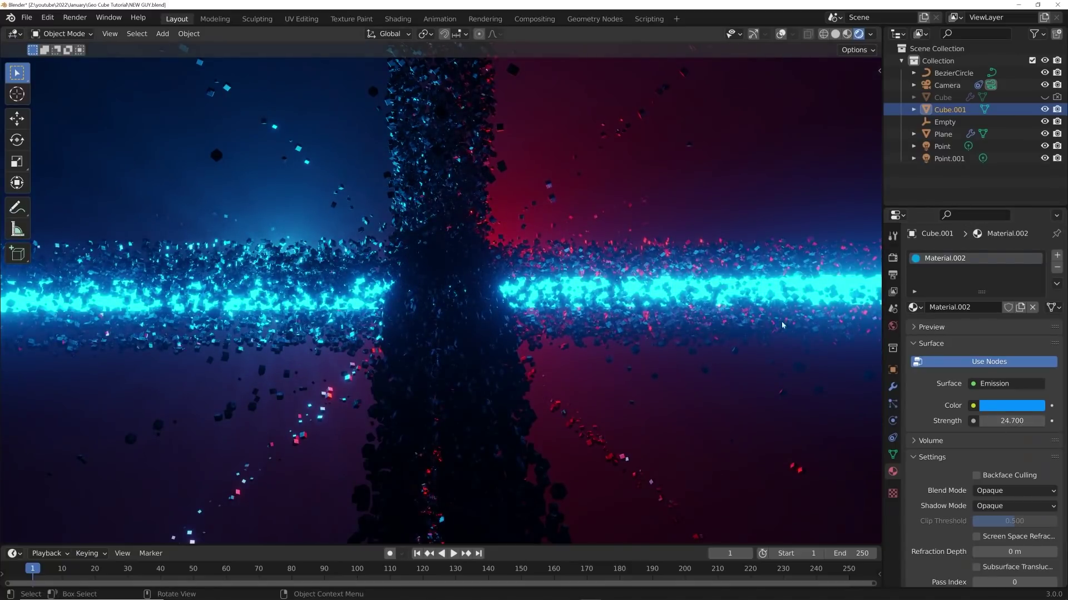
# - Thin the glowing beam to 0.142 in Y and Z, and stretch it along X to a scale of 47.564 with the scale gizmo
pyautogui.press('s')
pyautogui.click(592, 308)
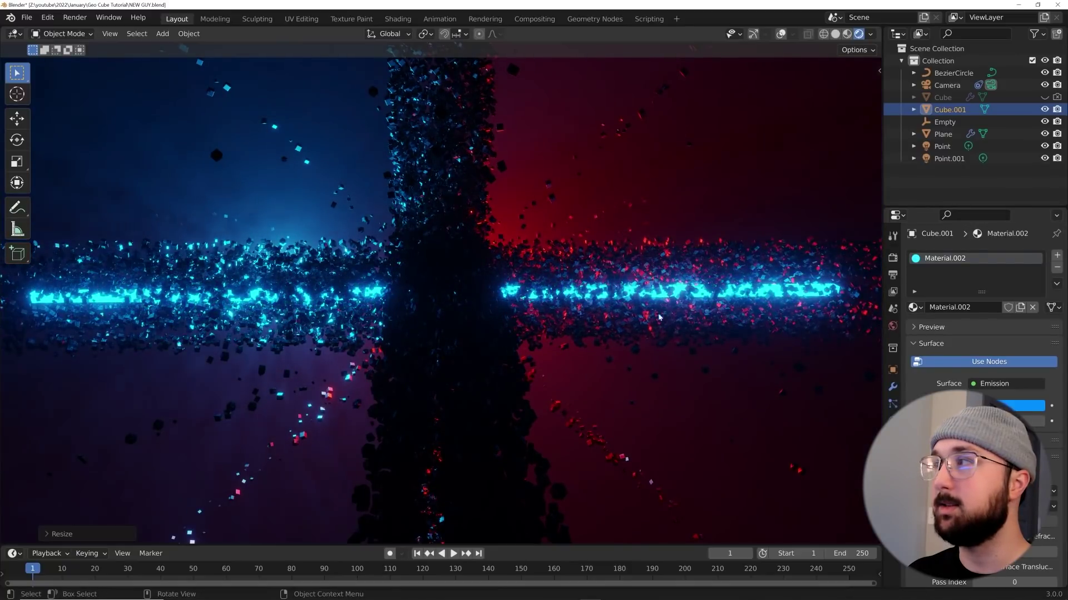
pyautogui.click(17, 161)
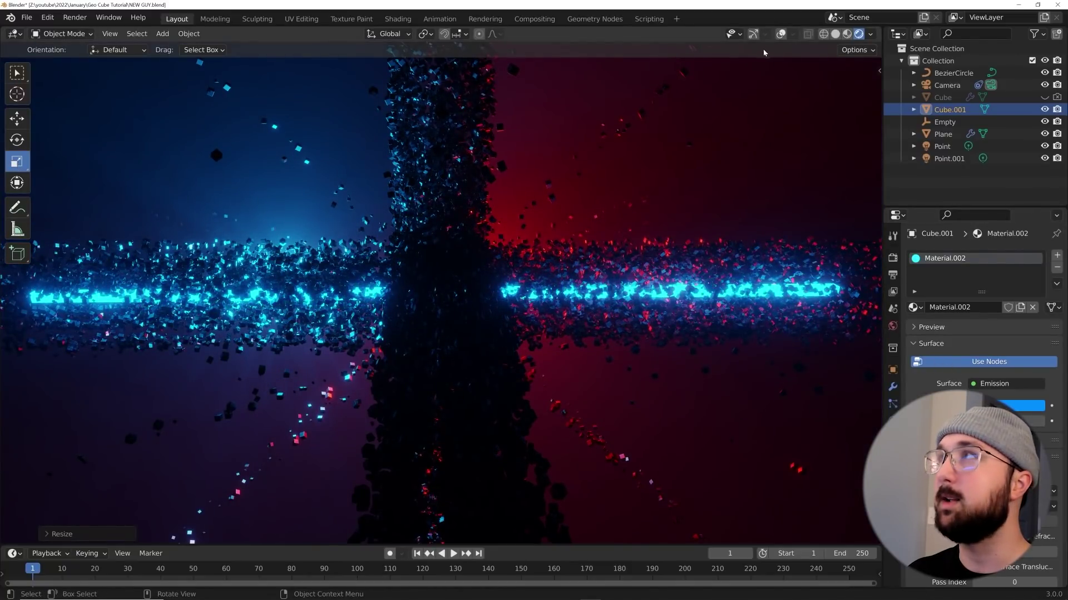
pyautogui.click(753, 34)
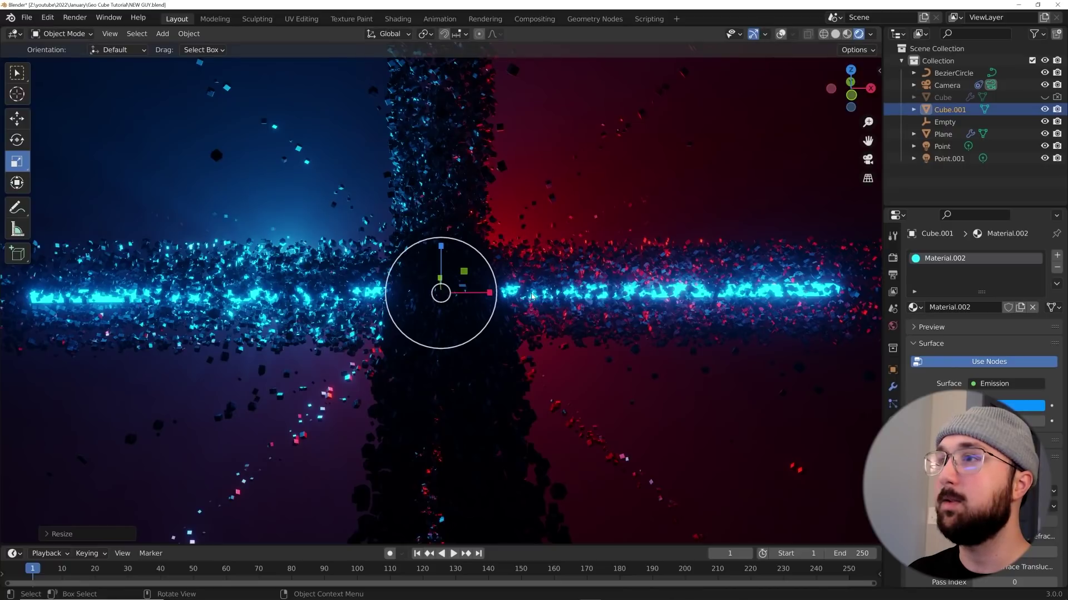
pyautogui.moveTo(491, 294); pyautogui.dragTo(647, 298)
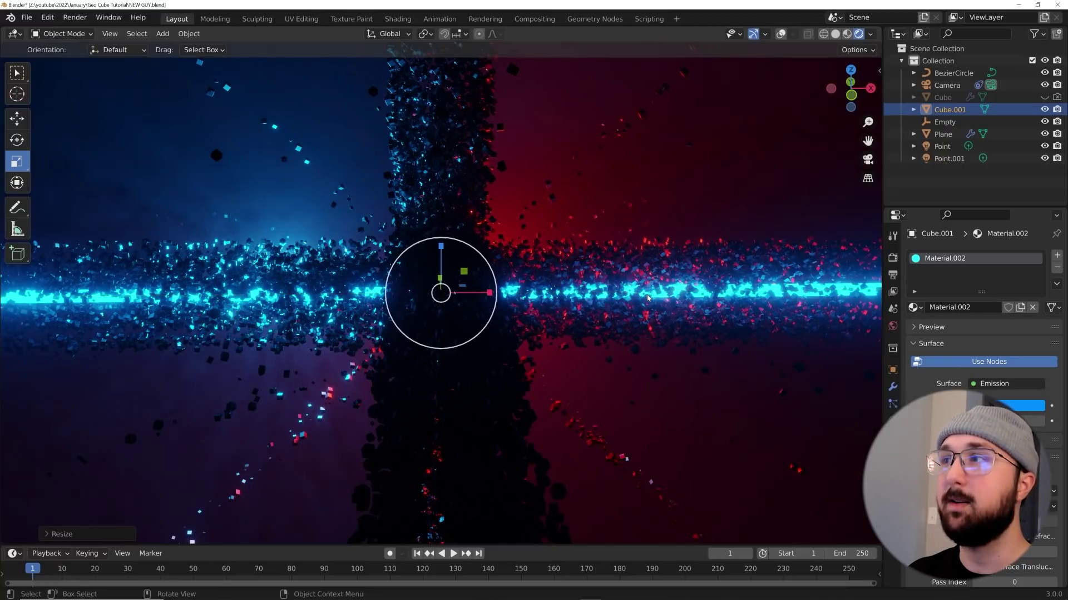
# - In the camera view, duplicate the glowing beam in place and set the copy's Y rotation to 90°
pyautogui.press('KP_0')
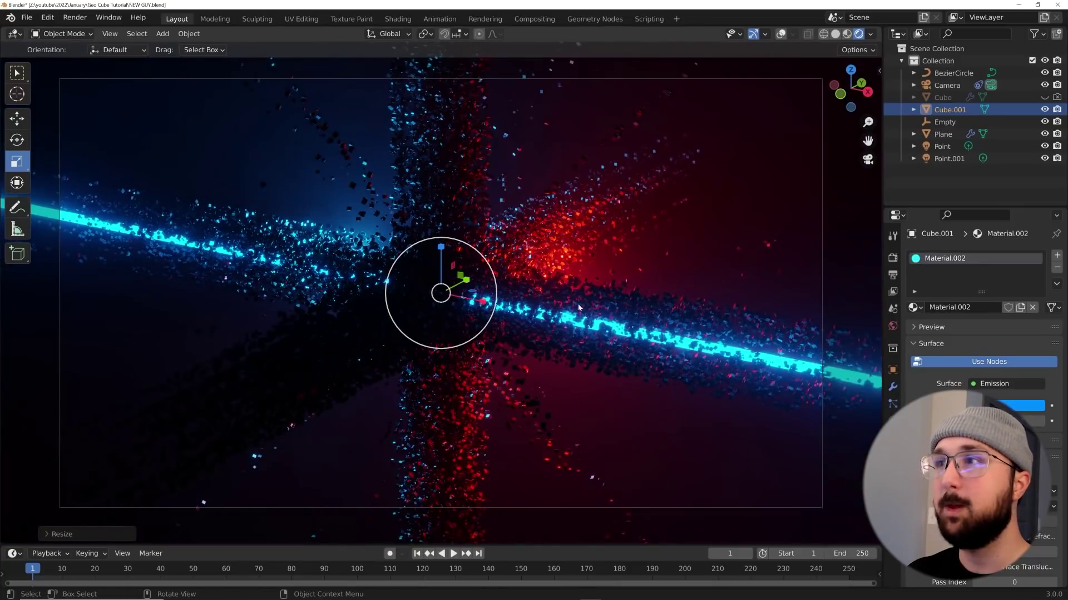
pyautogui.hotkey('shift', 'd')
pyautogui.press('Escape')
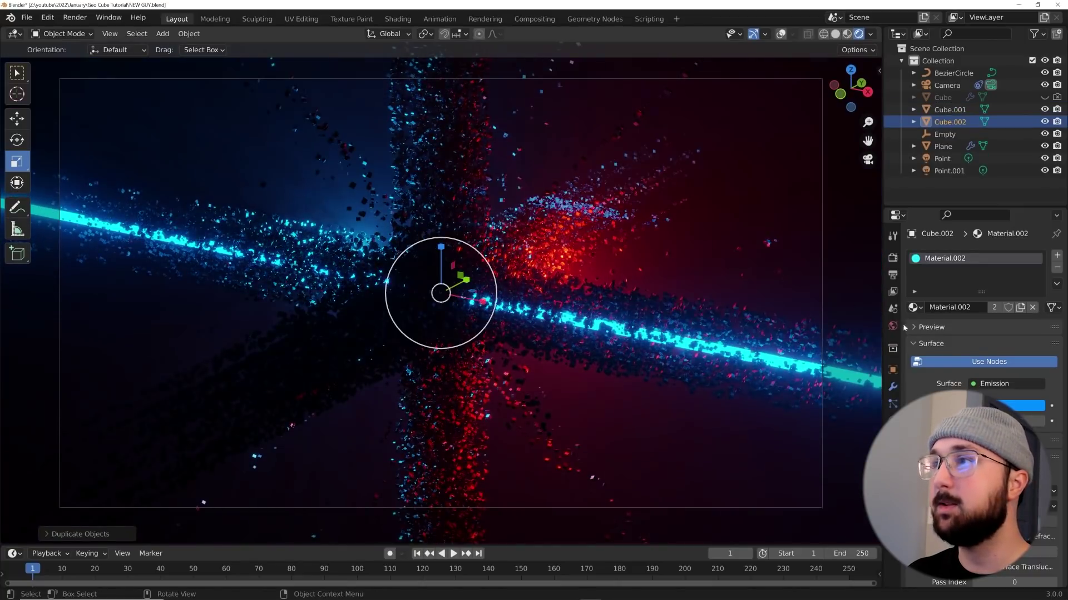
pyautogui.click(892, 370)
pyautogui.moveTo(1030, 346); pyautogui.dragTo(1010, 346)
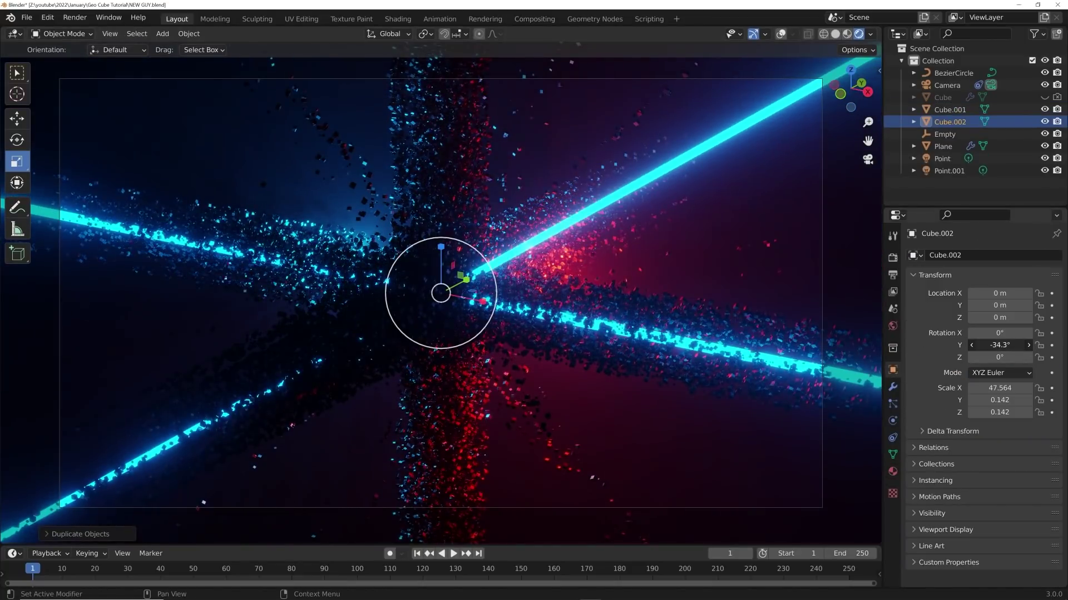
pyautogui.write('90')
pyautogui.press('Return')
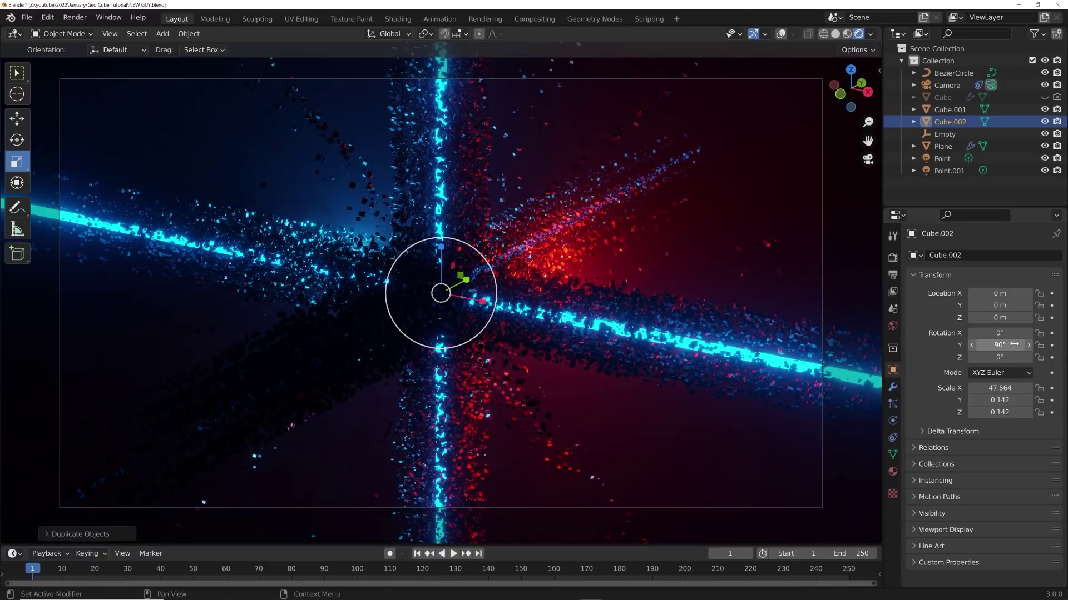
# - Duplicate the original beam Cube.001 in place with a Z rotation of -90°, and hide the viewport gizmos
pyautogui.click(959, 111)
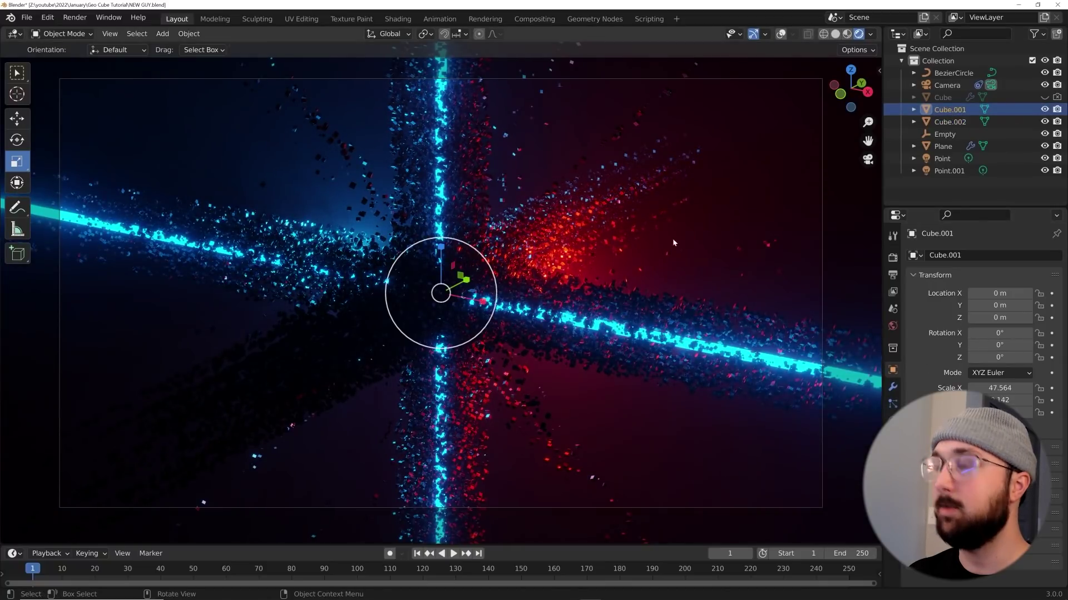
pyautogui.hotkey('shift', 'd')
pyautogui.rightClick(1063, 329)
pyautogui.moveTo(996, 357); pyautogui.dragTo(985, 356)
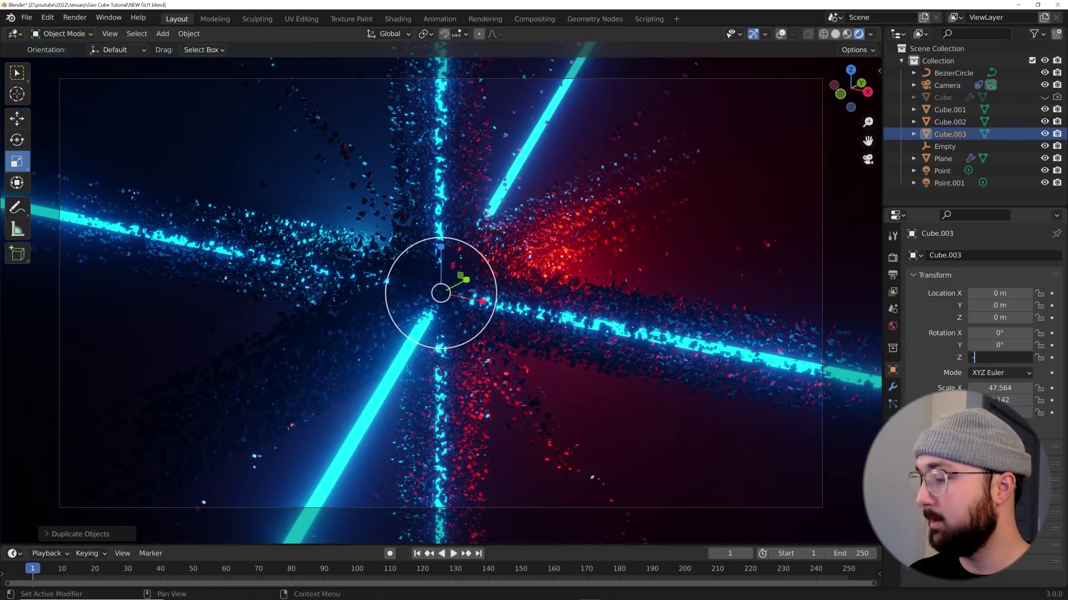
pyautogui.press('Return')
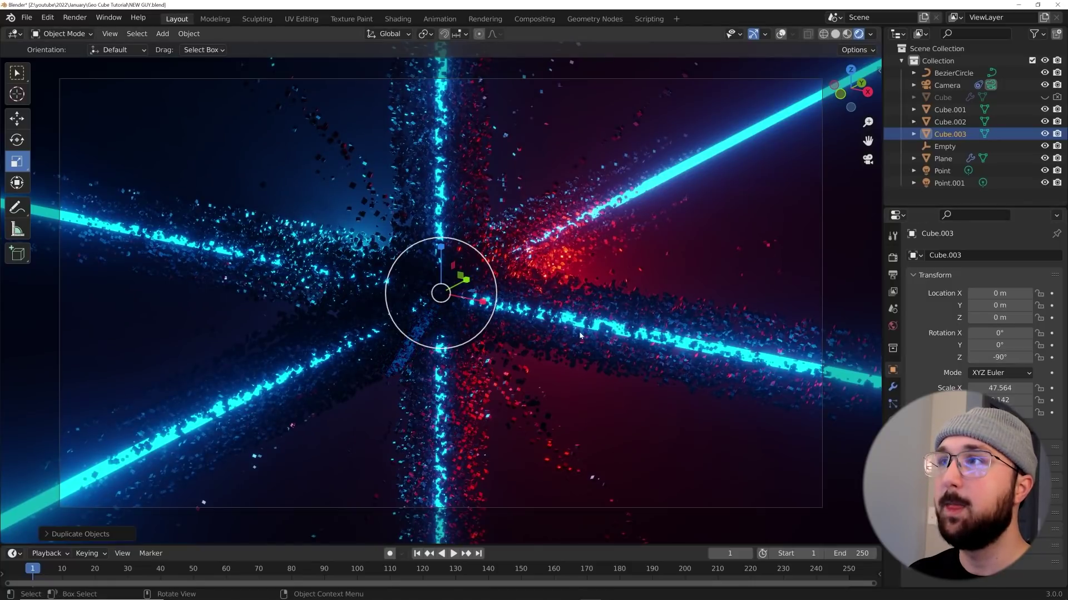
pyautogui.click(753, 35)
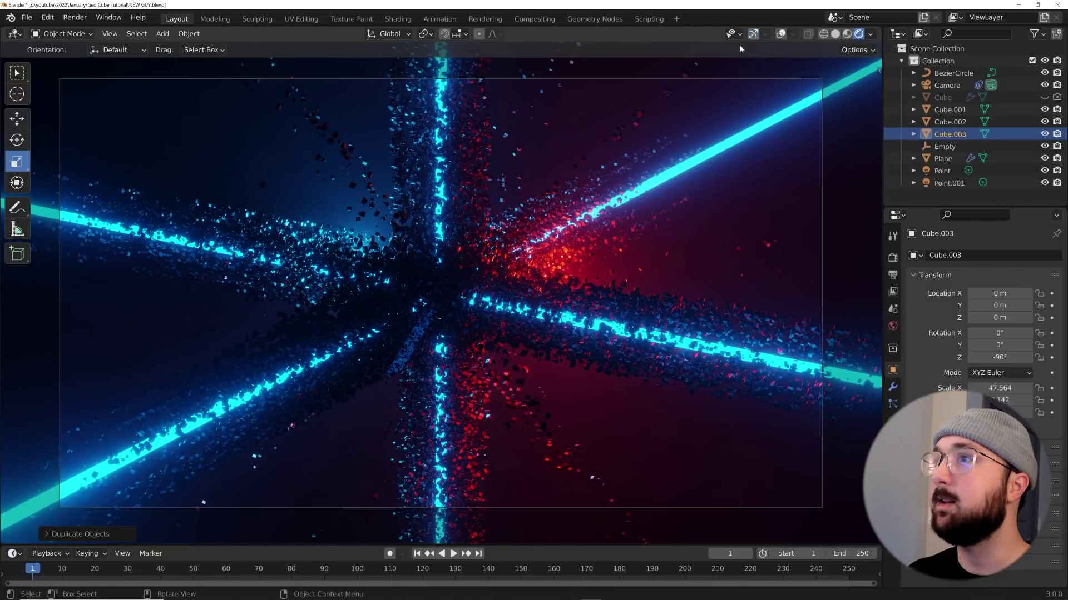
# - Raise the red Point light's power to 10000 W and move the light slightly within the camera view
pyautogui.click(942, 170)
pyautogui.click(893, 420)
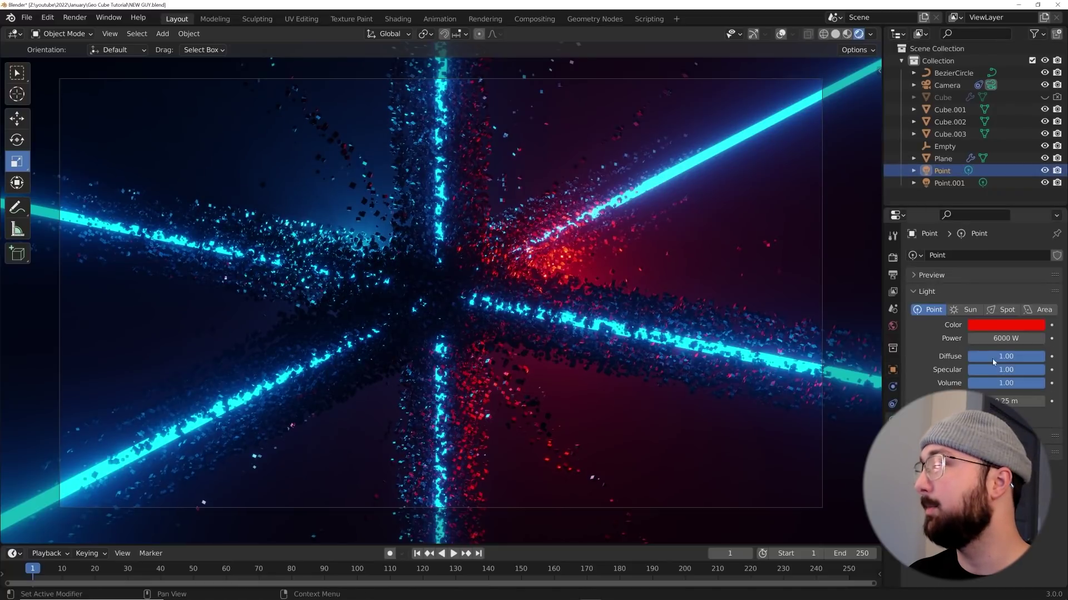
pyautogui.write('10000')
pyautogui.press('Return')
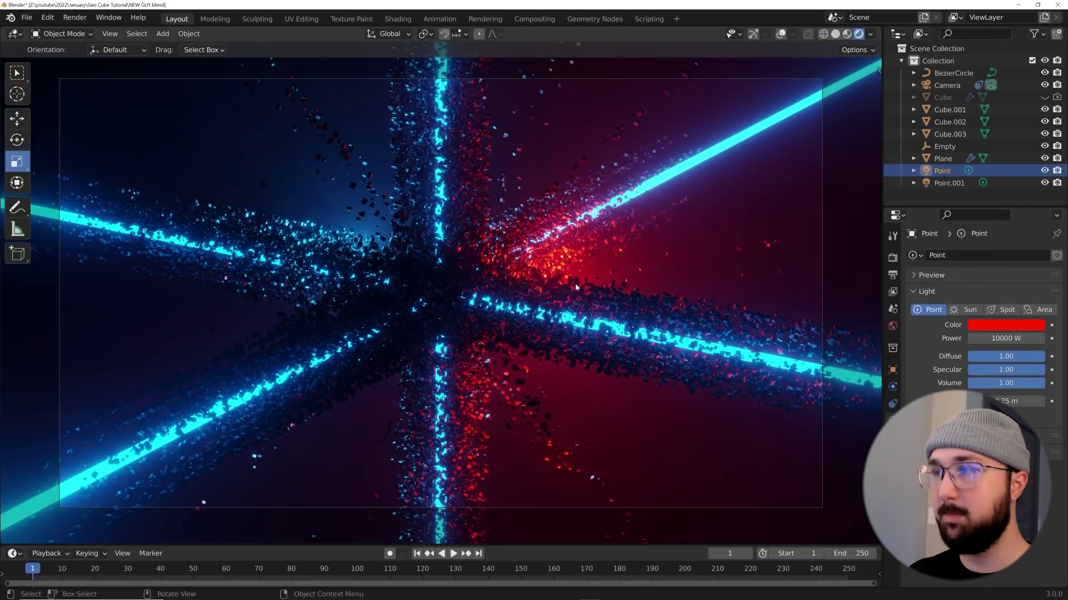
pyautogui.press('g')
pyautogui.click(606, 292)
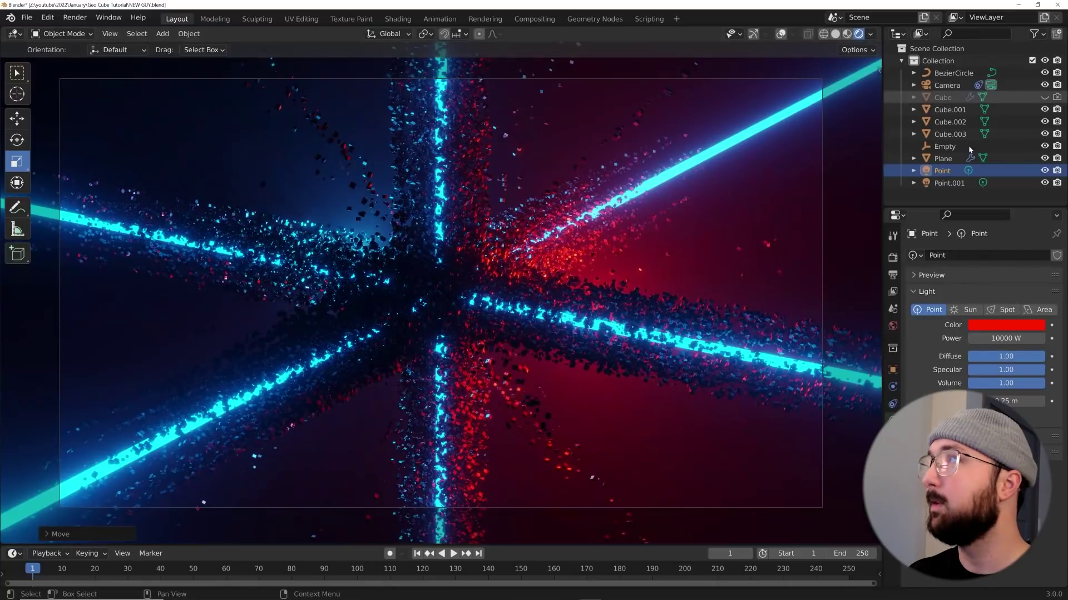
# - Set the power of the blue light Point.001 to 10000 W
pyautogui.click(949, 183)
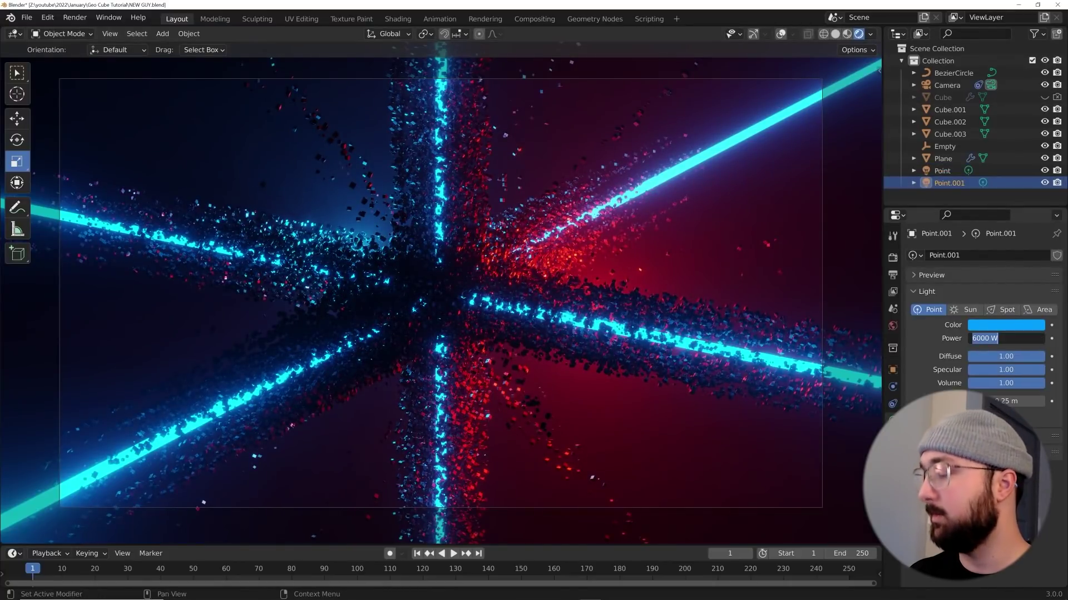
pyautogui.write('10000')
pyautogui.press('Return')
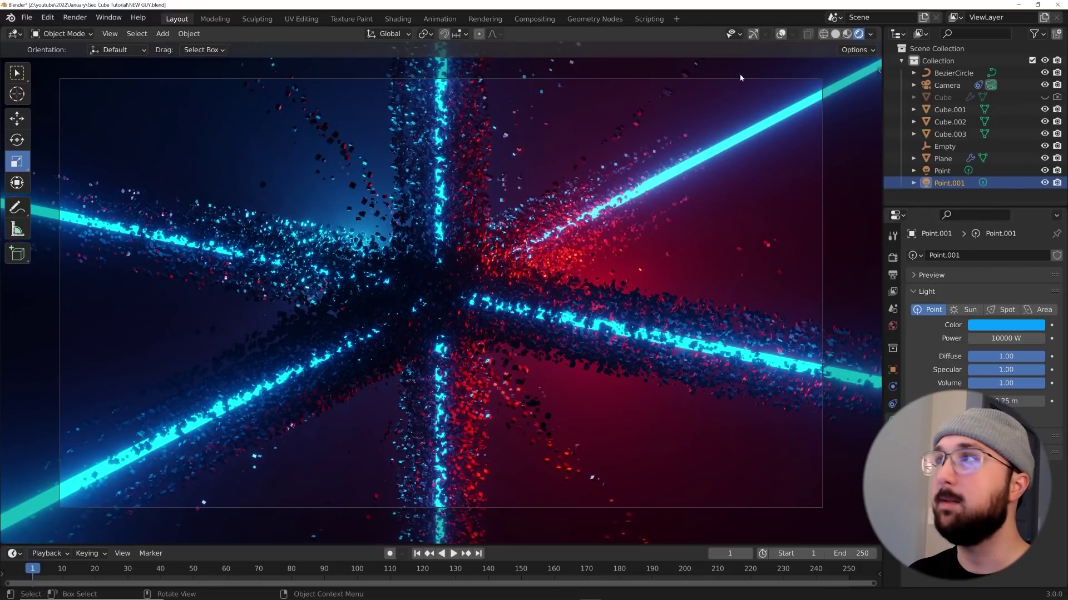
pyautogui.scroll(2, 645, 220)
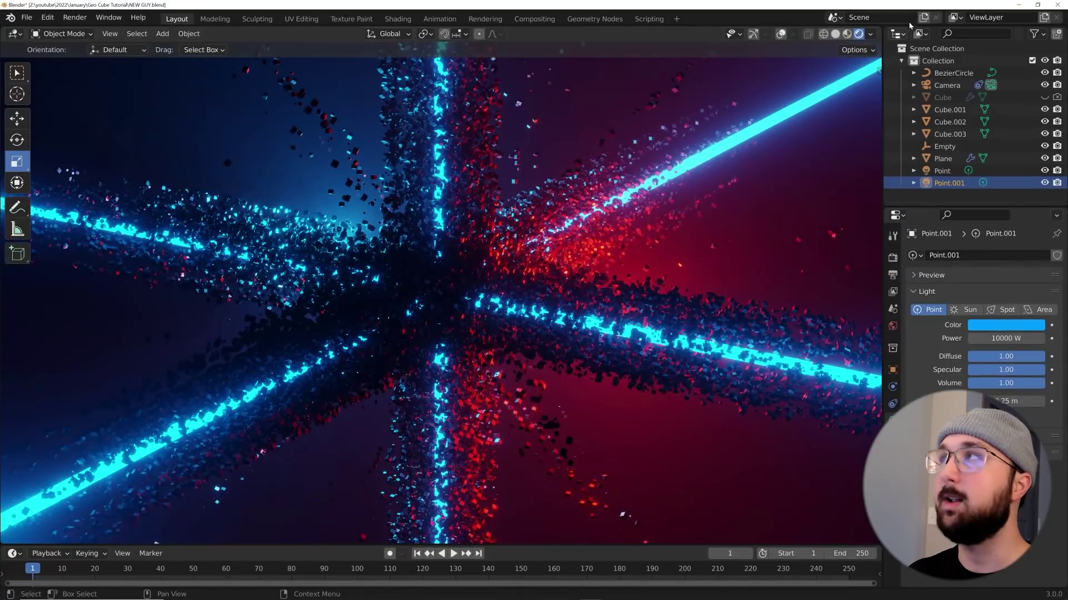
# - Set the offset of the camera's Follow Path constraint to 4.060
pyautogui.click(944, 85)
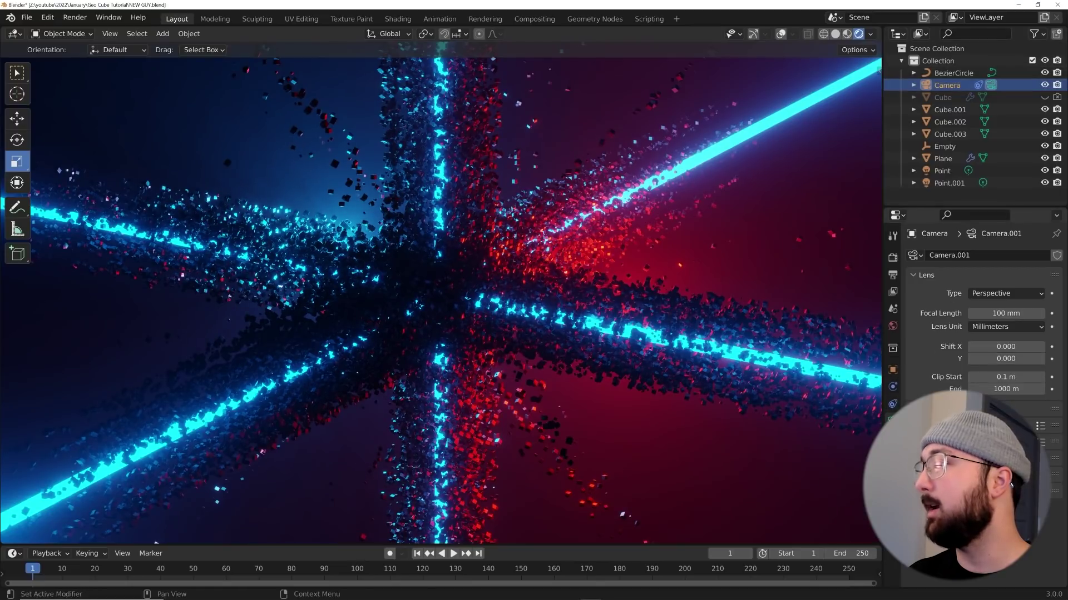
pyautogui.click(892, 421)
pyautogui.click(892, 404)
pyautogui.moveTo(1005, 309); pyautogui.dragTo(970, 308)
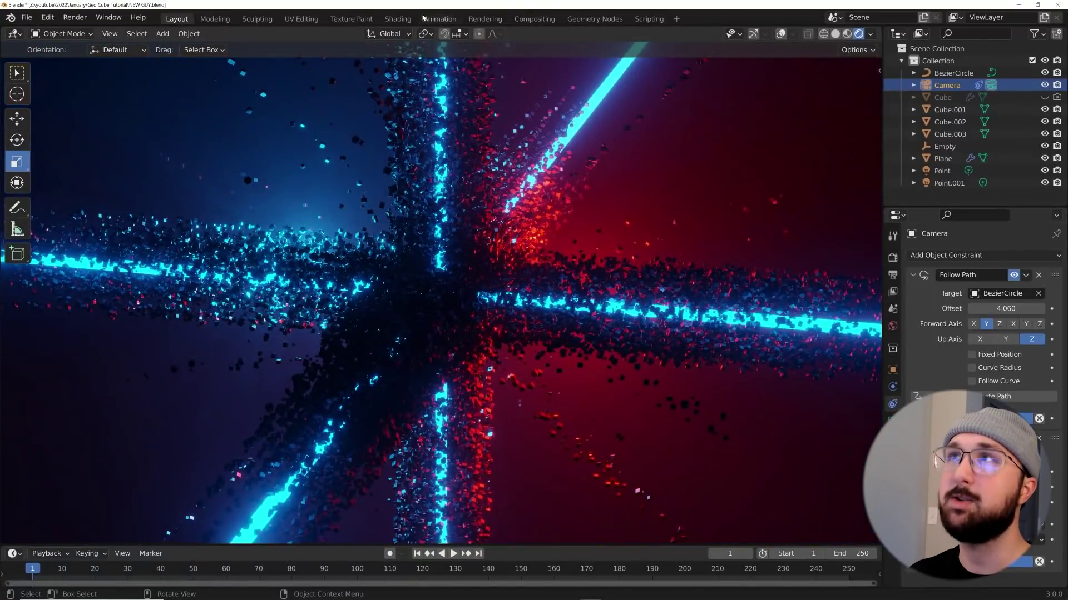
# - Switch to the Shading workspace, show its viewport in Rendered shading and select the cube cloud
pyautogui.click(397, 19)
pyautogui.click(861, 33)
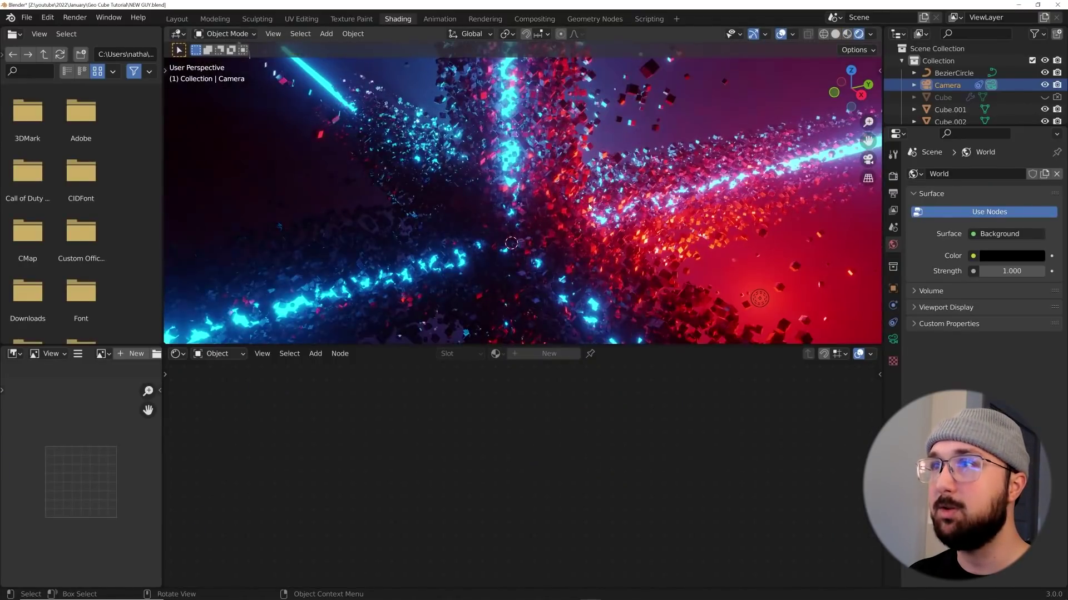
pyautogui.click(662, 288)
# - In the Plane's second geometry node setup, set the rotation Random Value node's Min to -1.930 and Seed to 39
pyautogui.click(593, 19)
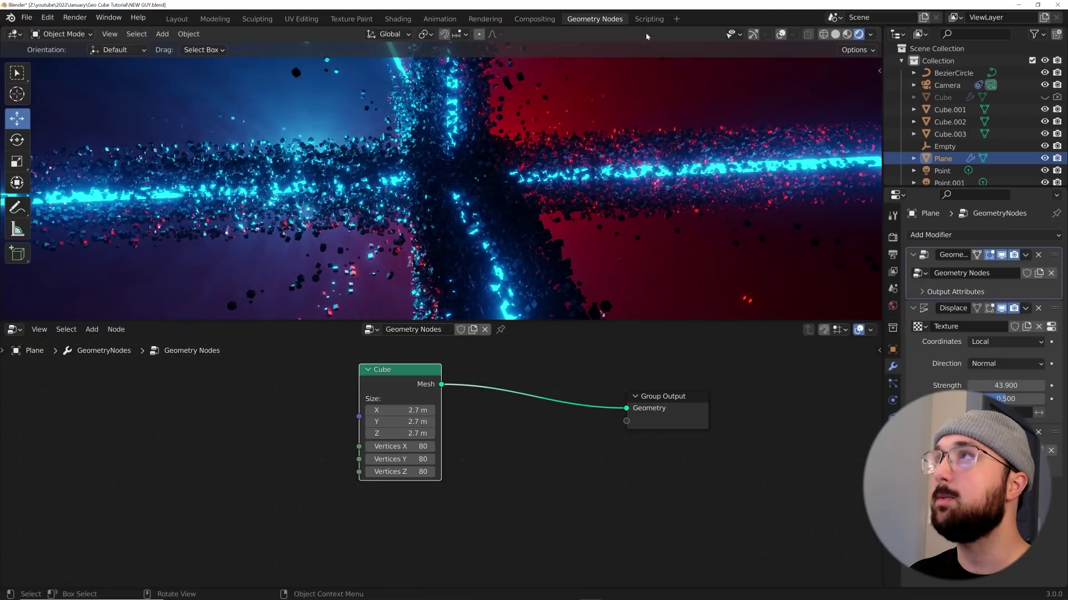
pyautogui.click(1057, 436)
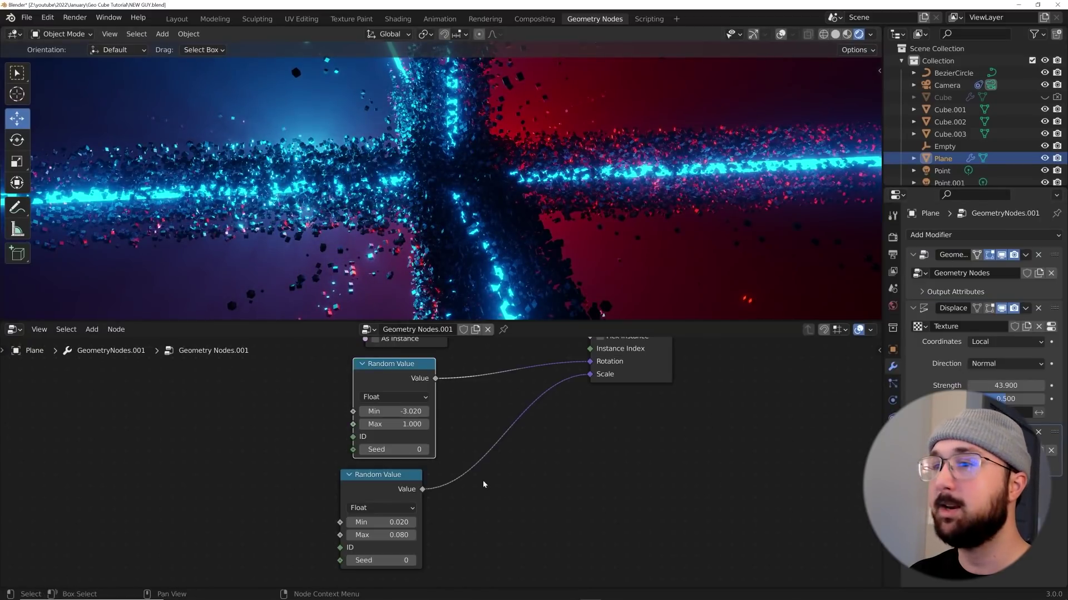
pyautogui.moveTo(479, 424); pyautogui.dragTo(482, 458, button='middle')
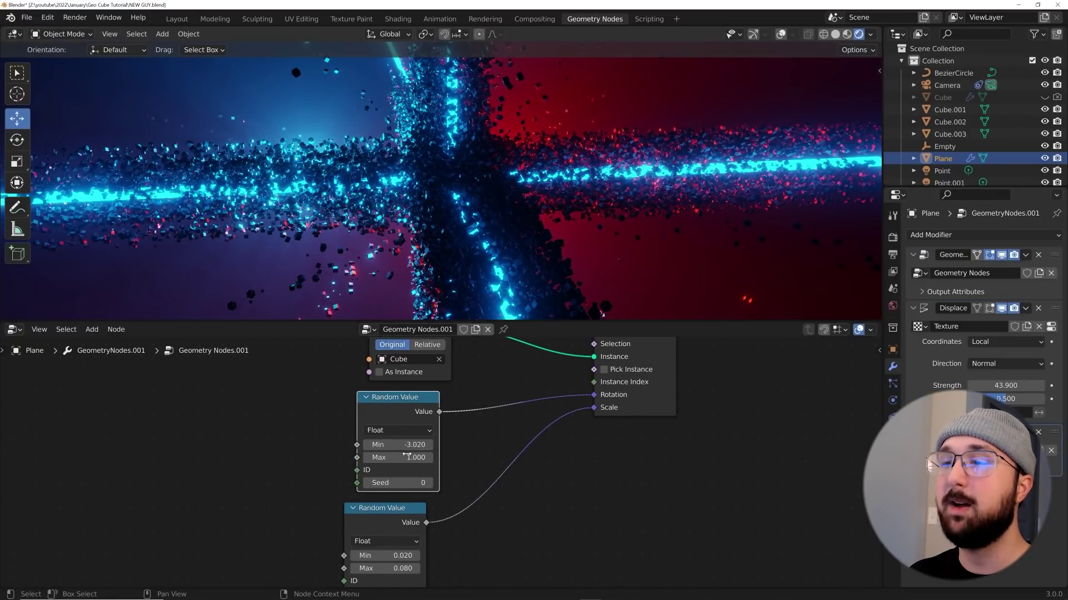
pyautogui.moveTo(397, 445); pyautogui.dragTo(428, 445)
pyautogui.moveTo(399, 483); pyautogui.dragTo(444, 483)
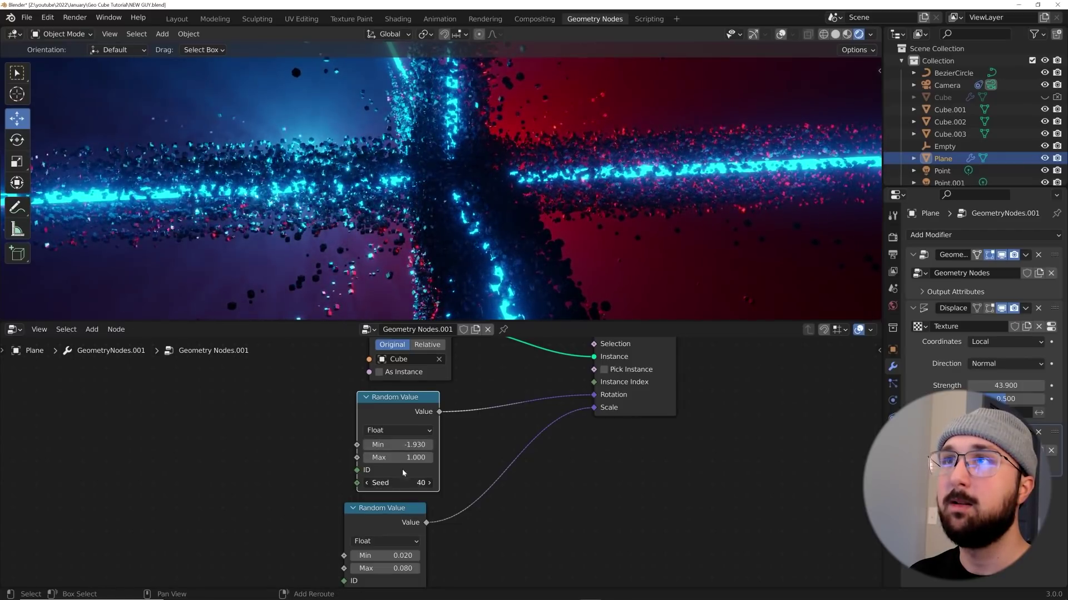
pyautogui.scroll(10, 437, 258)
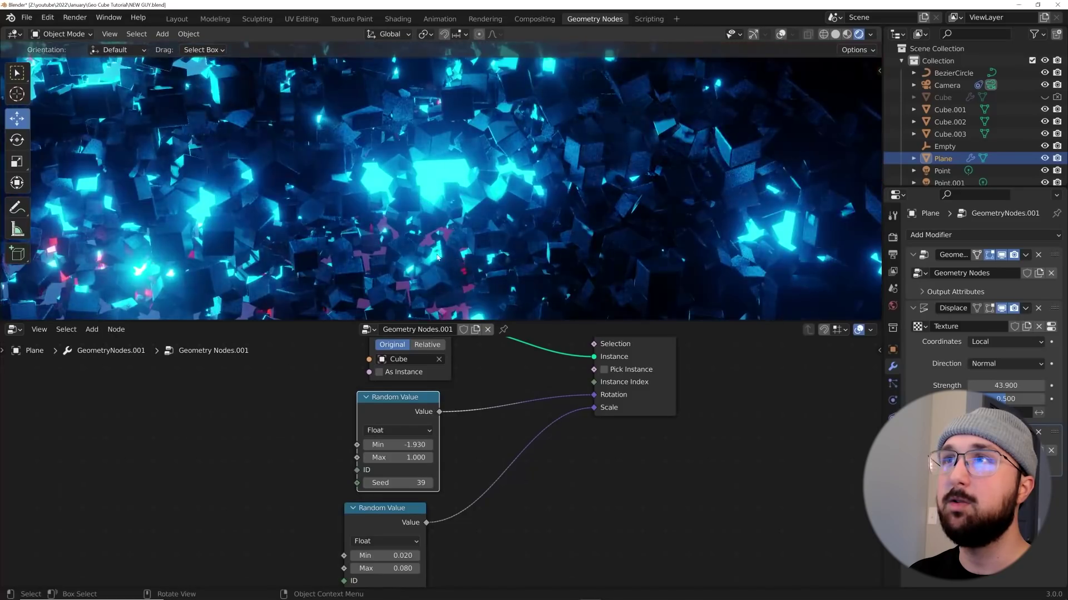
# - Set the rotation Random Value node's Min to 0.450 and return to the Layout workspace
pyautogui.moveTo(400, 448)
pyautogui.mouseDown()
pyautogui.moveTo(366, 449)
pyautogui.moveTo(403, 449)
pyautogui.mouseUp()
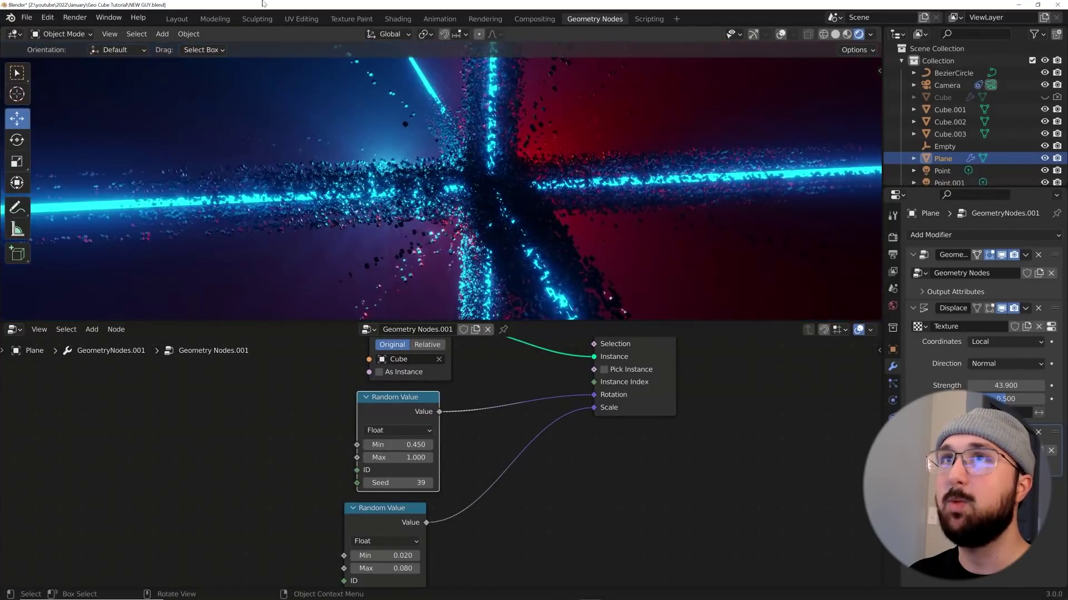
pyautogui.click(177, 19)
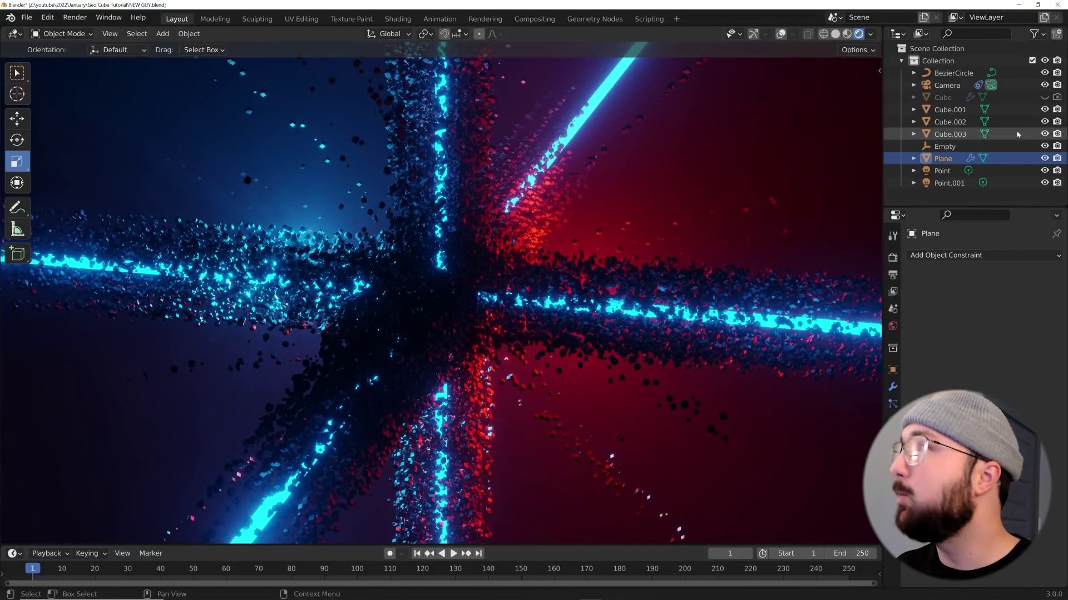
# - Select the camera and set the offset of its Follow Path constraint to 0
pyautogui.click(947, 85)
pyautogui.click(1007, 309)
pyautogui.write('0')
pyautogui.press('Return')
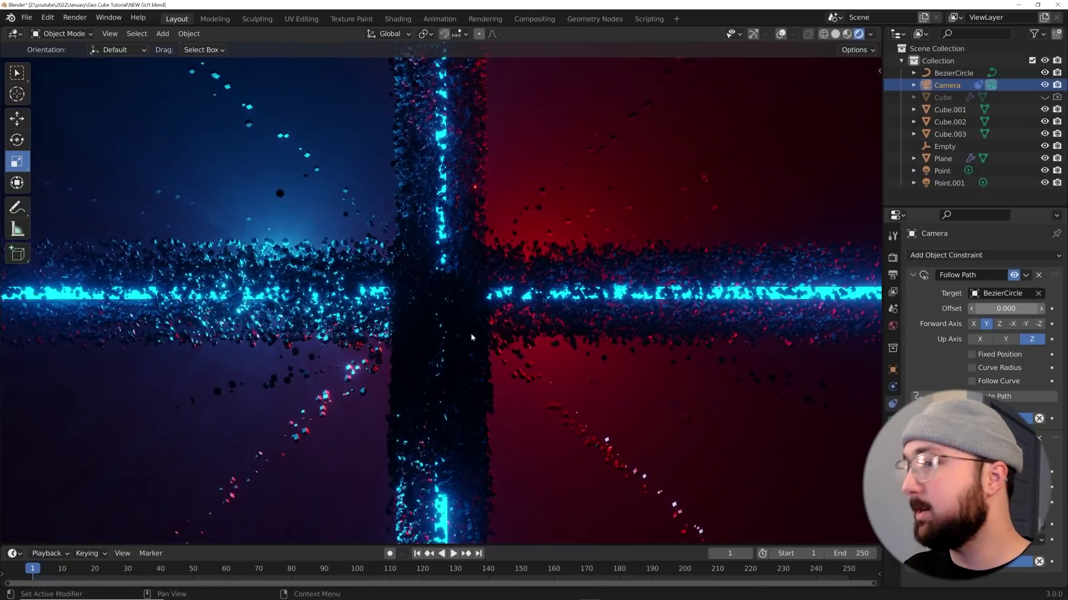
# - Set the animation's end frame to 500 and enlarge the timeline to show the whole frame range
pyautogui.moveTo(552, 547); pyautogui.dragTo(552, 502)
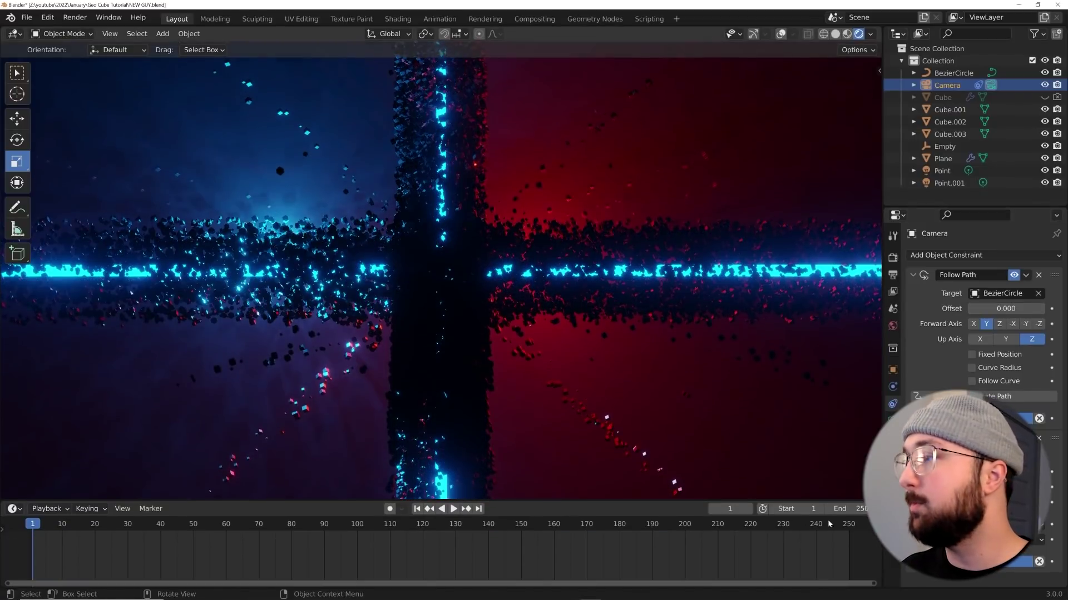
pyautogui.click(840, 509)
pyautogui.write('500')
pyautogui.press('Return')
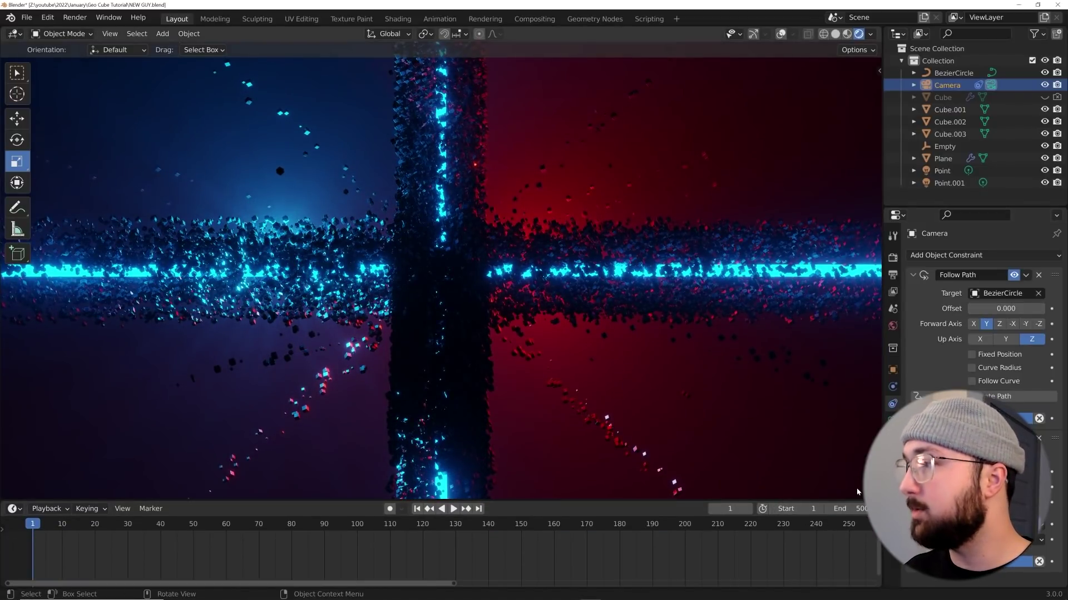
pyautogui.moveTo(454, 584); pyautogui.dragTo(904, 567)
pyautogui.press('Home')
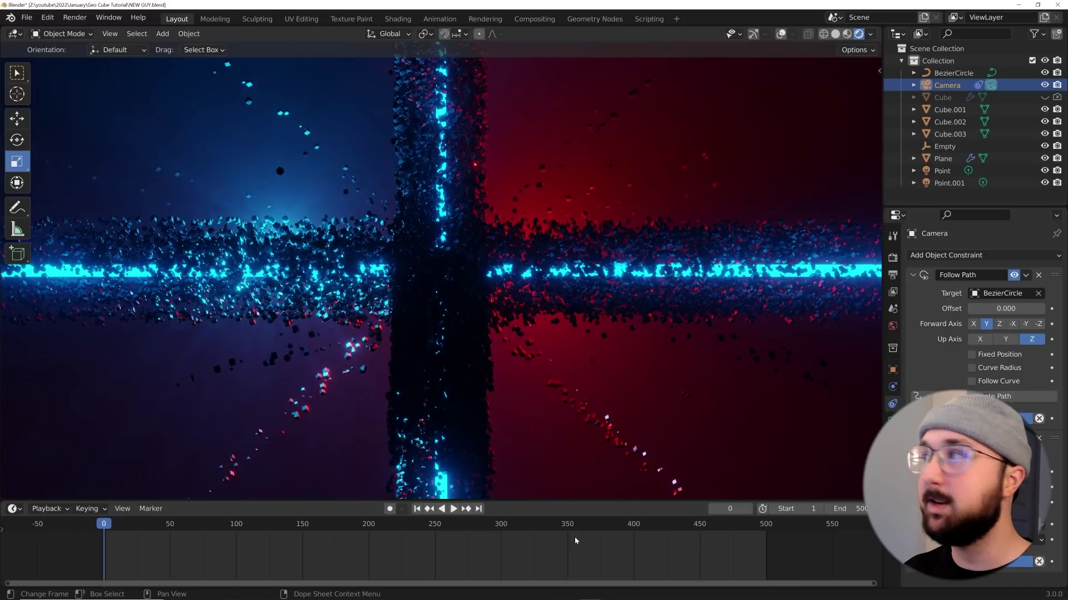
# - Keyframe the camera's Follow Path offset at 0 on frame 0 and at a full-loop value on frame 500
pyautogui.click(1051, 310)
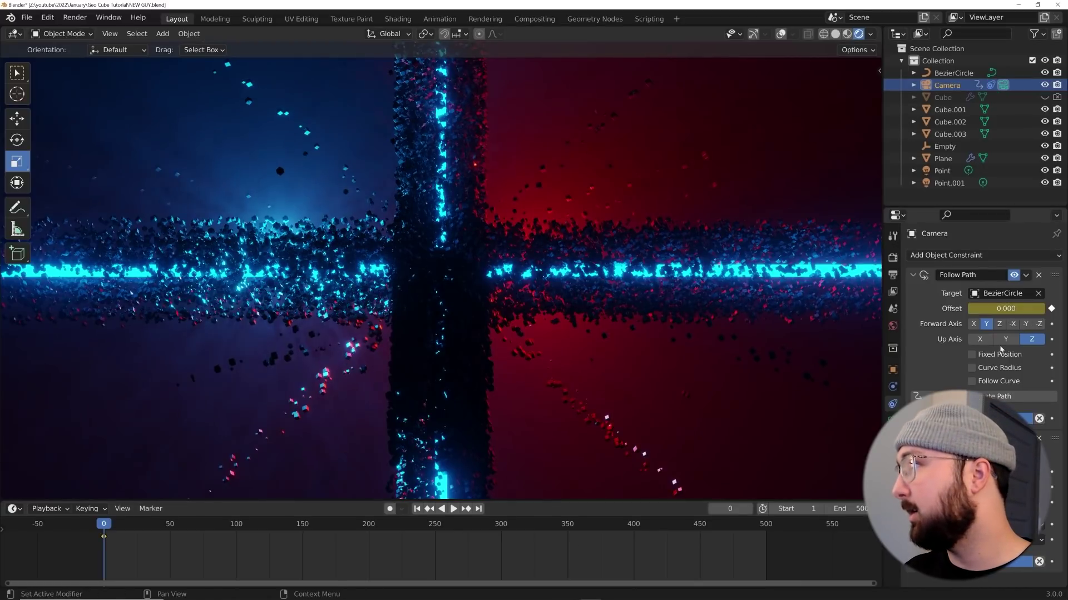
pyautogui.click(479, 509)
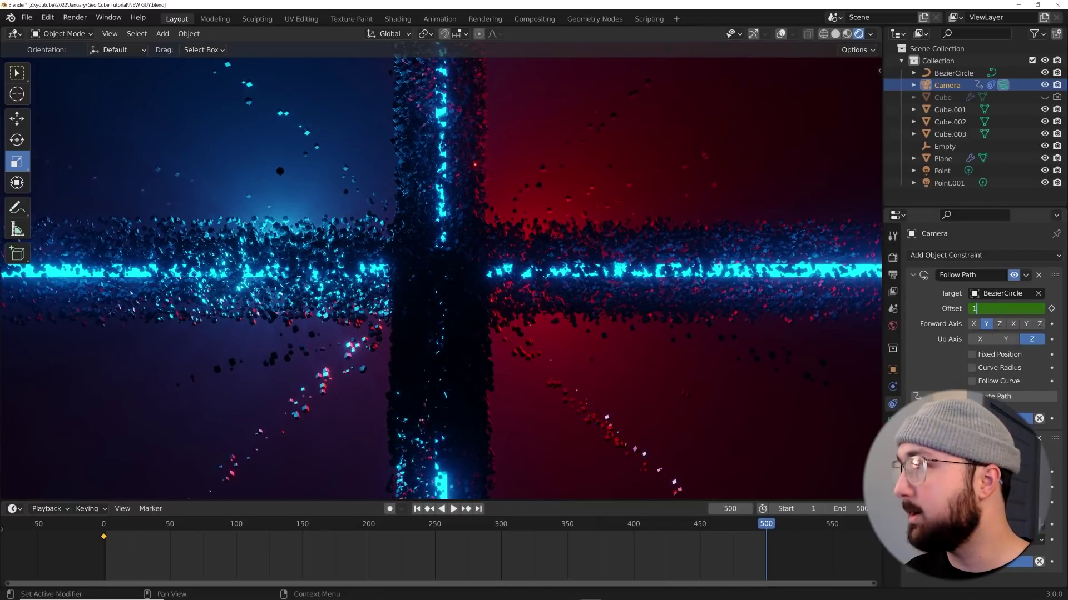
pyautogui.press('Return')
pyautogui.click(1051, 309)
# - Play the animation from the middle and again from the start to check the camera's circling motion, stopping at frame 27
pyautogui.press('space')
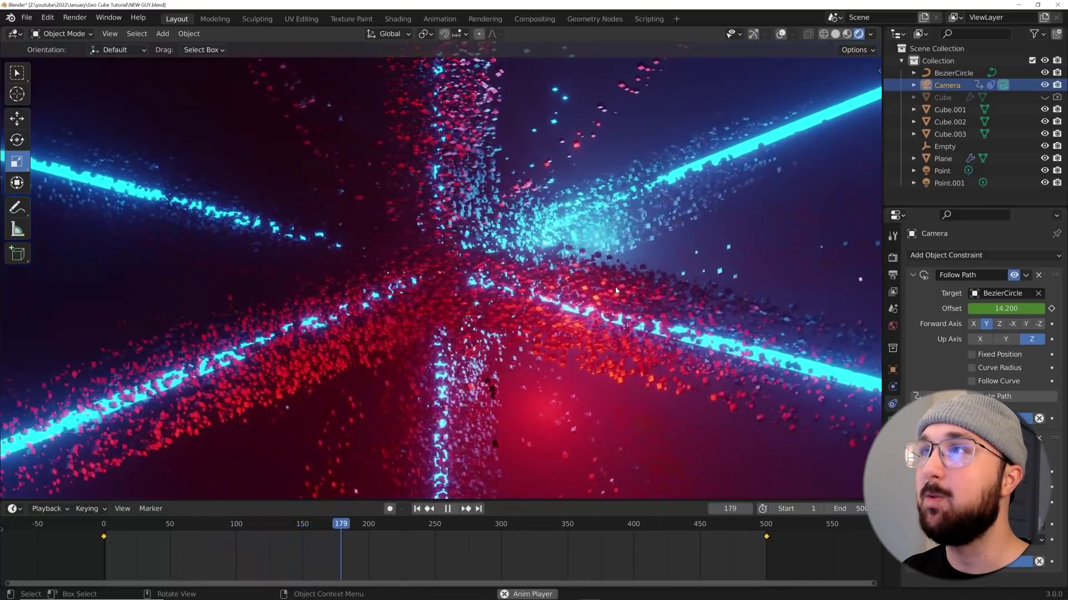
pyautogui.press('space')
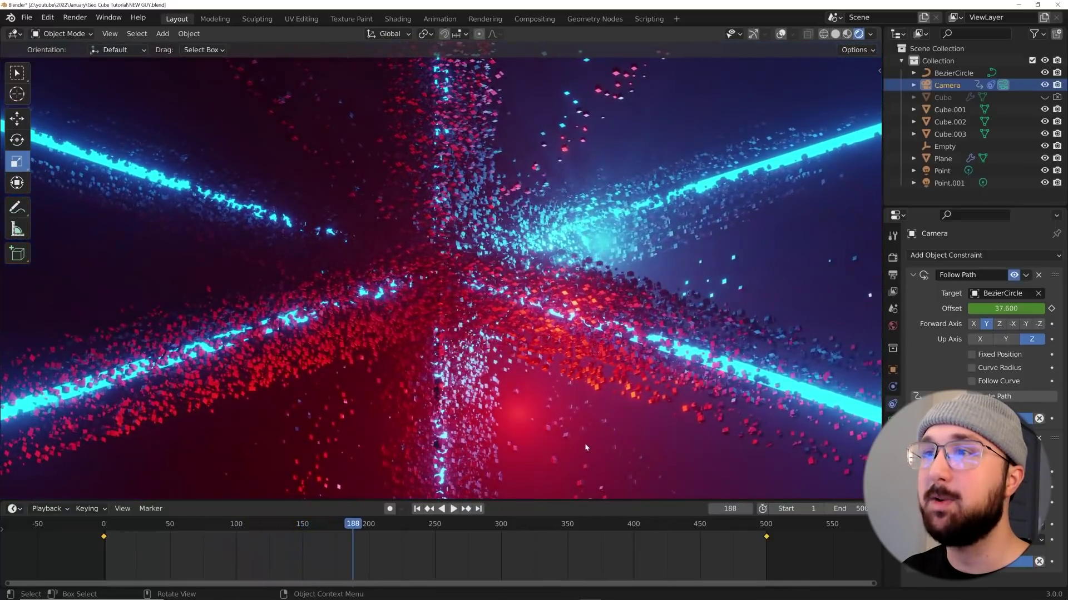
pyautogui.click(417, 511)
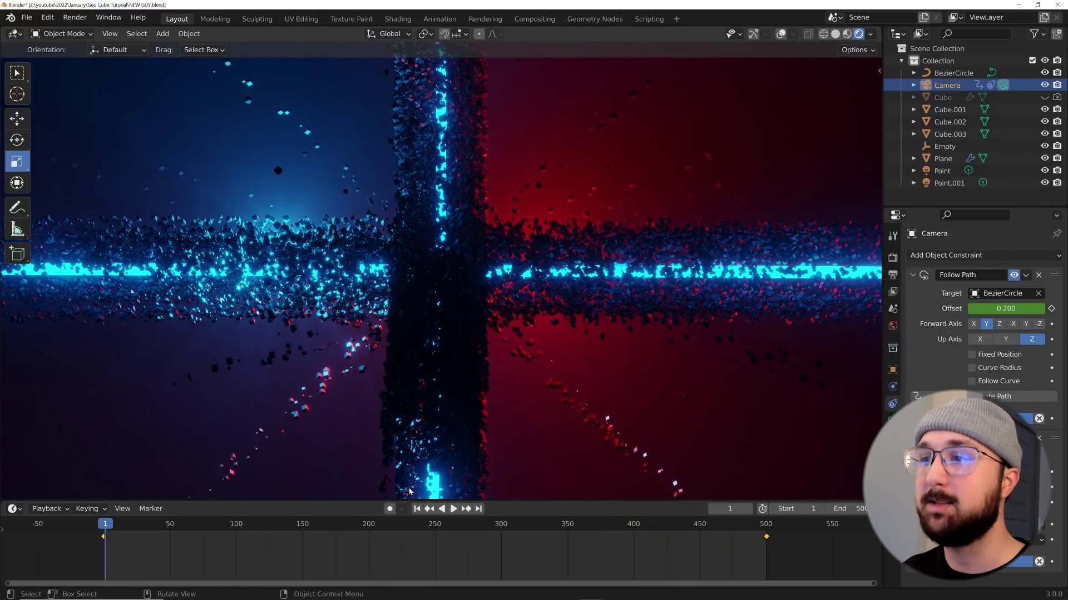
pyautogui.press('space')
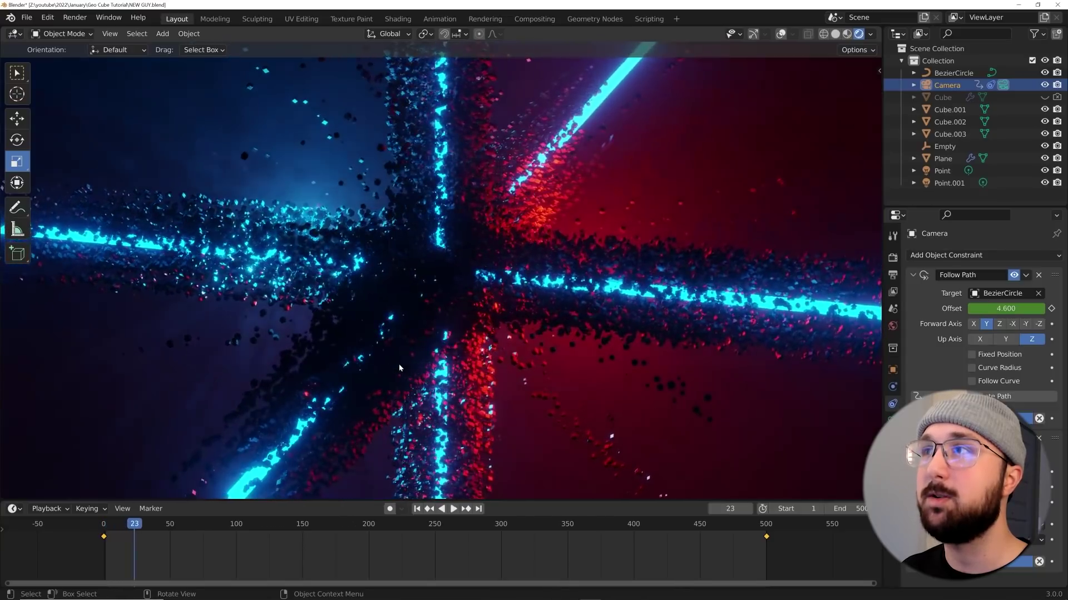
pyautogui.press('space')
pyautogui.press('space')
# - Render a test image of frame 27, examine it in an enlarged render window and close it
pyautogui.scroll(-2, 402, 366)
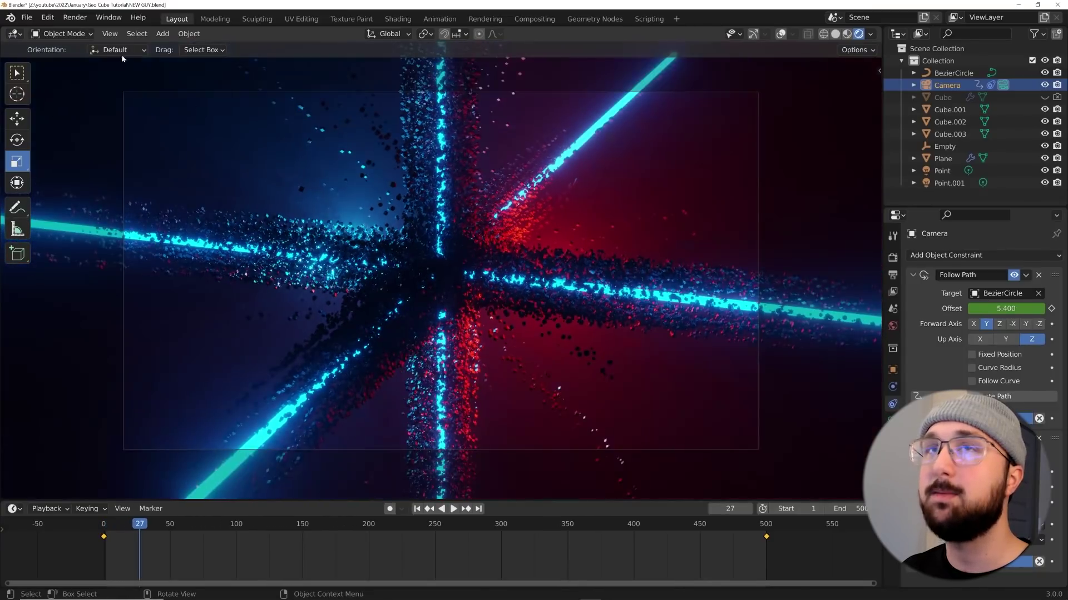
pyautogui.click(68, 18)
pyautogui.click(100, 31)
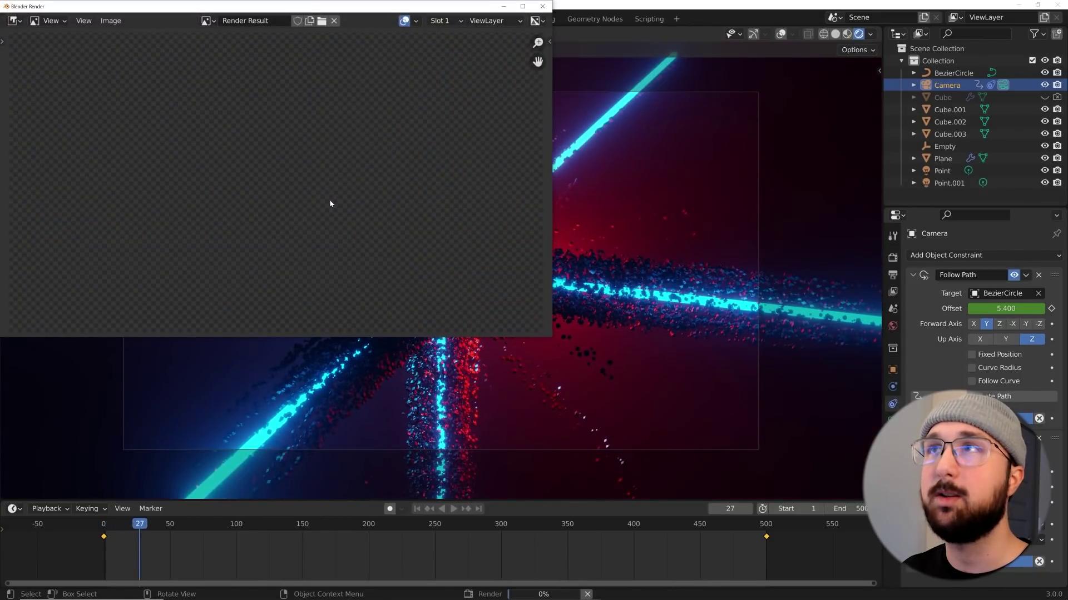
pyautogui.moveTo(552, 337); pyautogui.dragTo(718, 461)
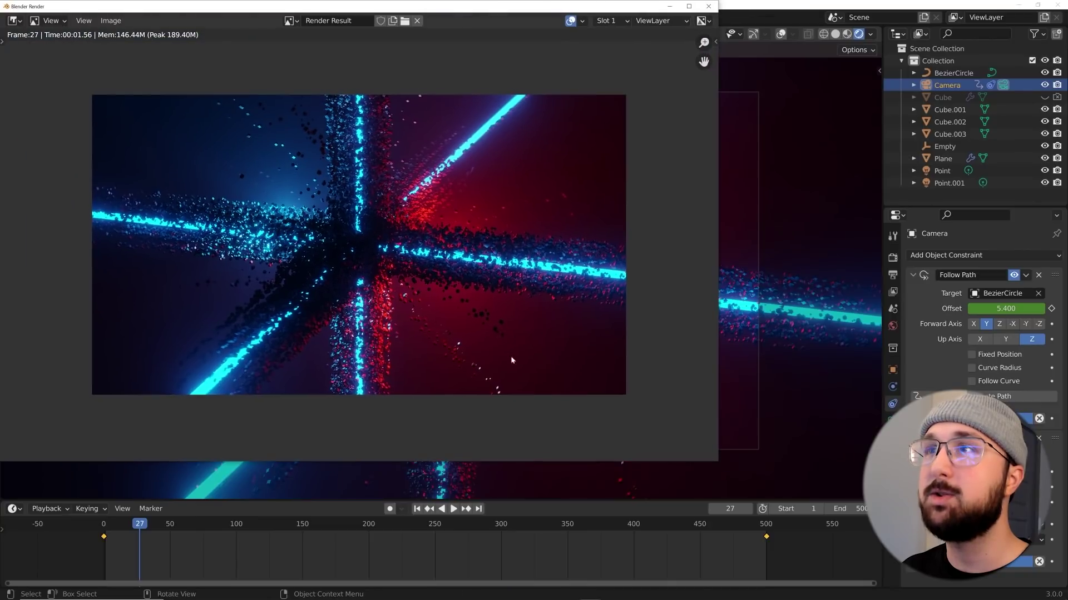
pyautogui.scroll(1, 467, 341)
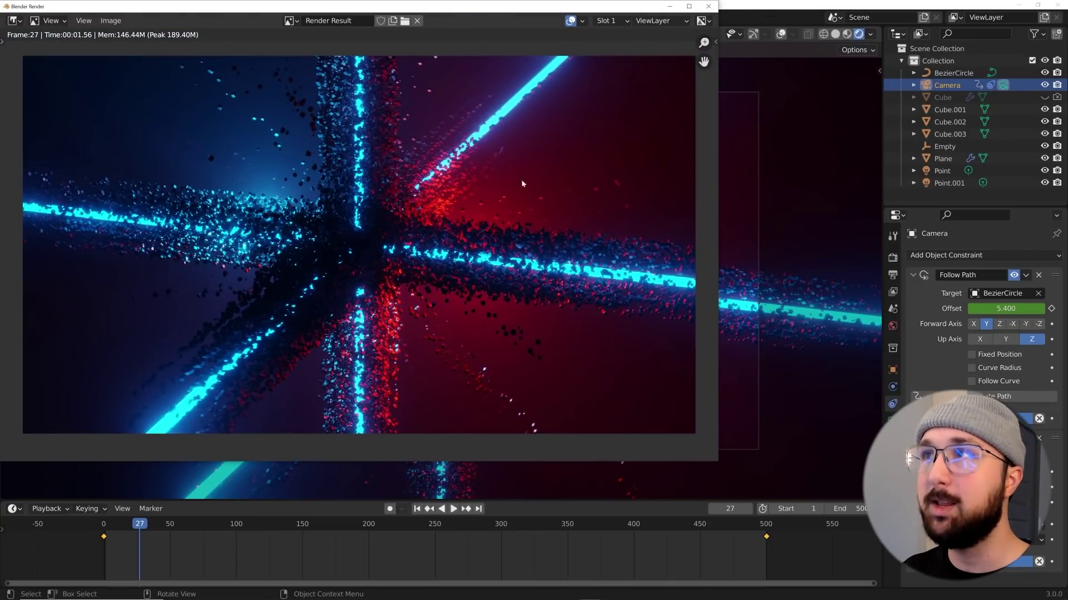
pyautogui.click(709, 6)
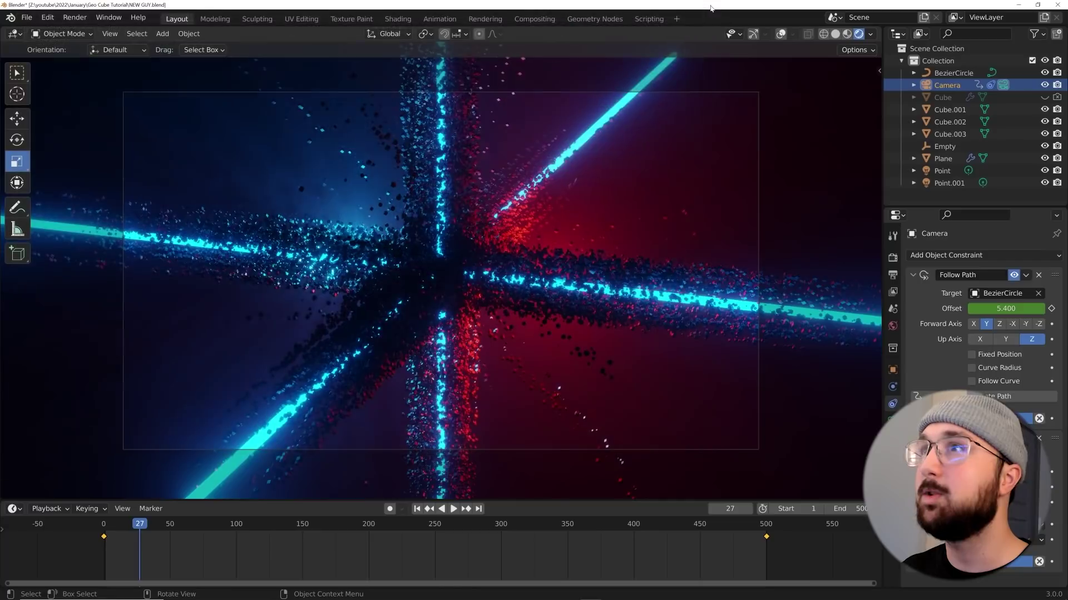
# - Increase the emission strength of Material.002 on the glowing beam Cube.003
pyautogui.click(590, 134)
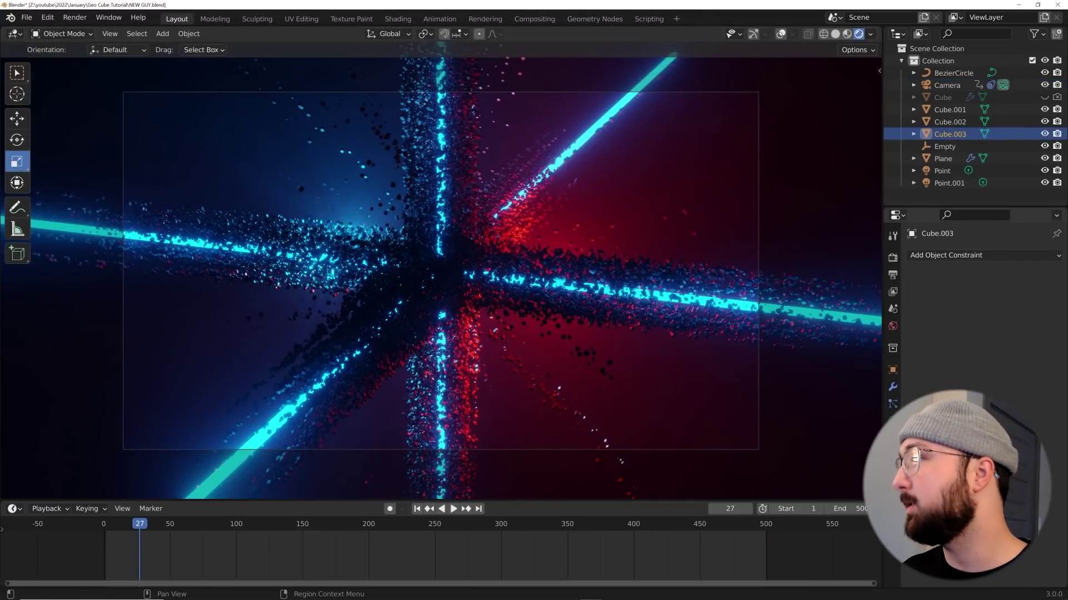
pyautogui.click(892, 472)
pyautogui.moveTo(1006, 421)
pyautogui.mouseDown()
pyautogui.moveTo(1029, 421)
pyautogui.moveTo(1017, 421)
pyautogui.mouseUp()
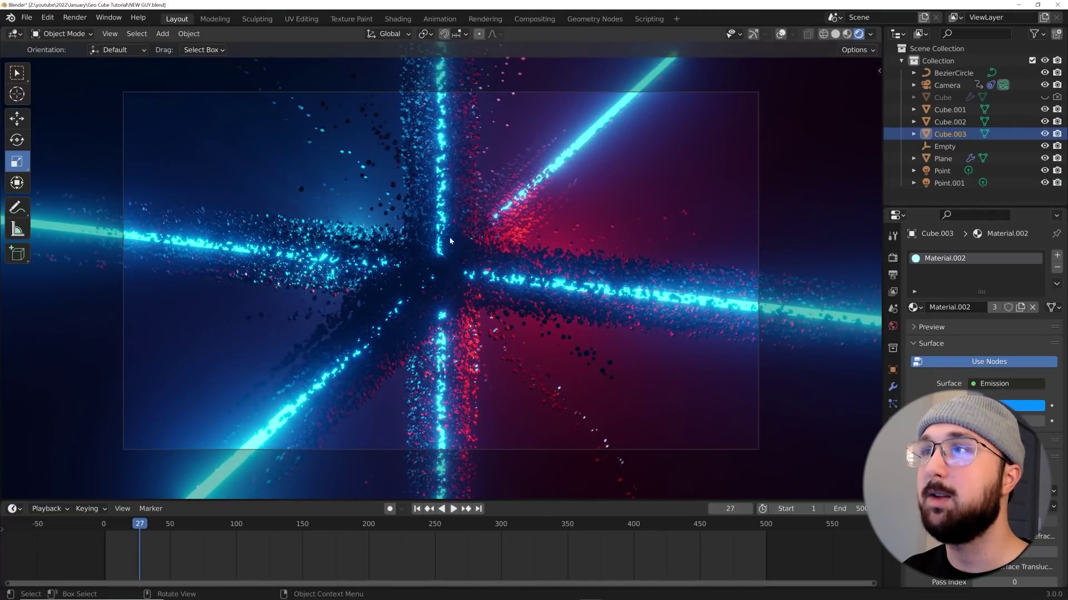
# - Render frame 27 again to examine the stronger beam glow, and close the render window
pyautogui.click(78, 17)
pyautogui.click(89, 29)
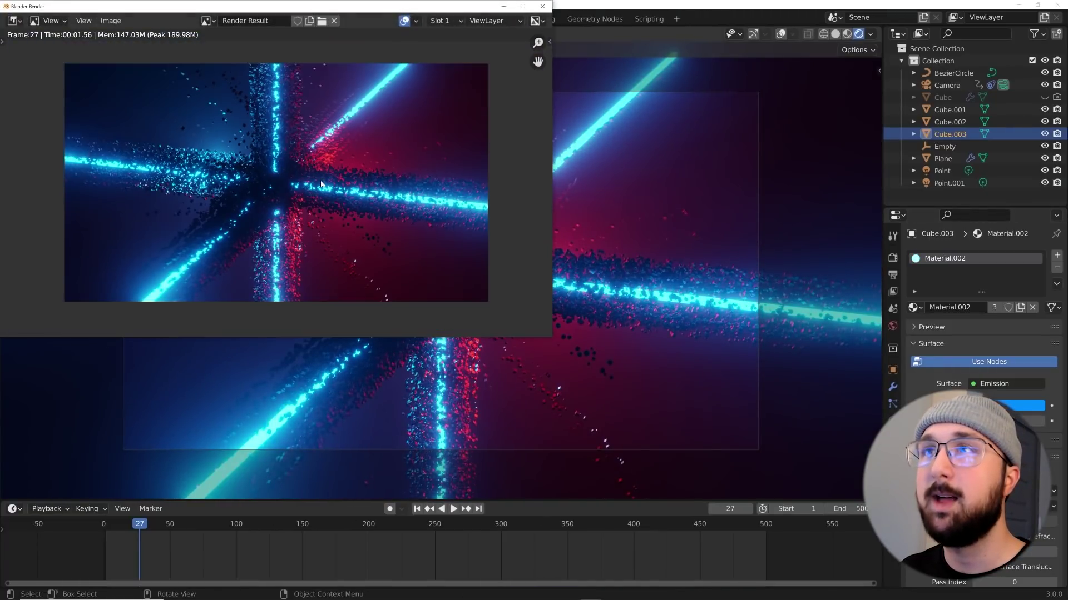
pyautogui.scroll(-1, 278, 225)
pyautogui.scroll(3, 280, 163)
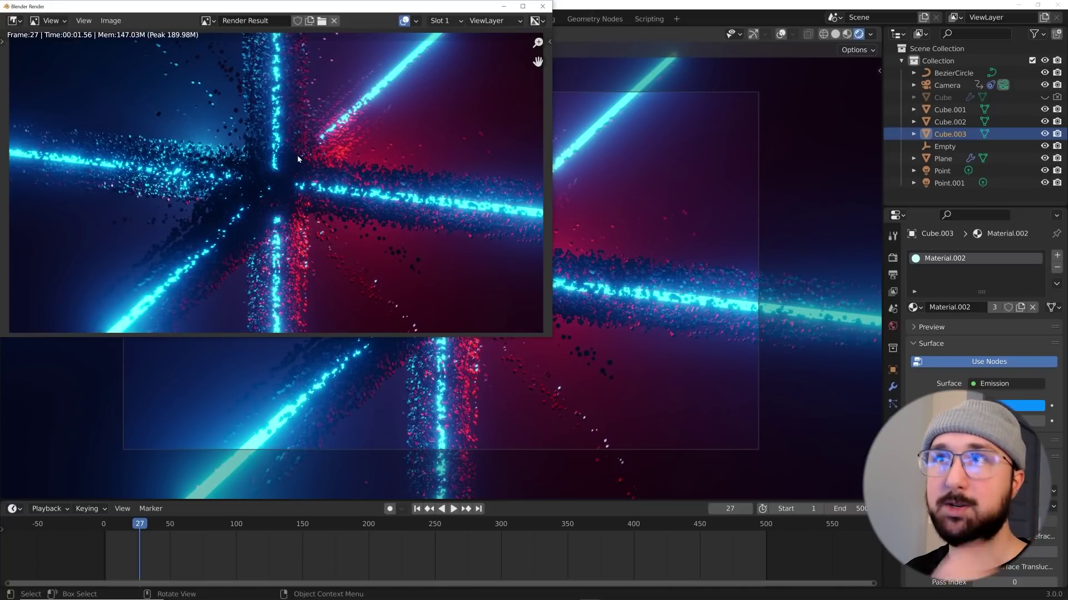
pyautogui.click(542, 6)
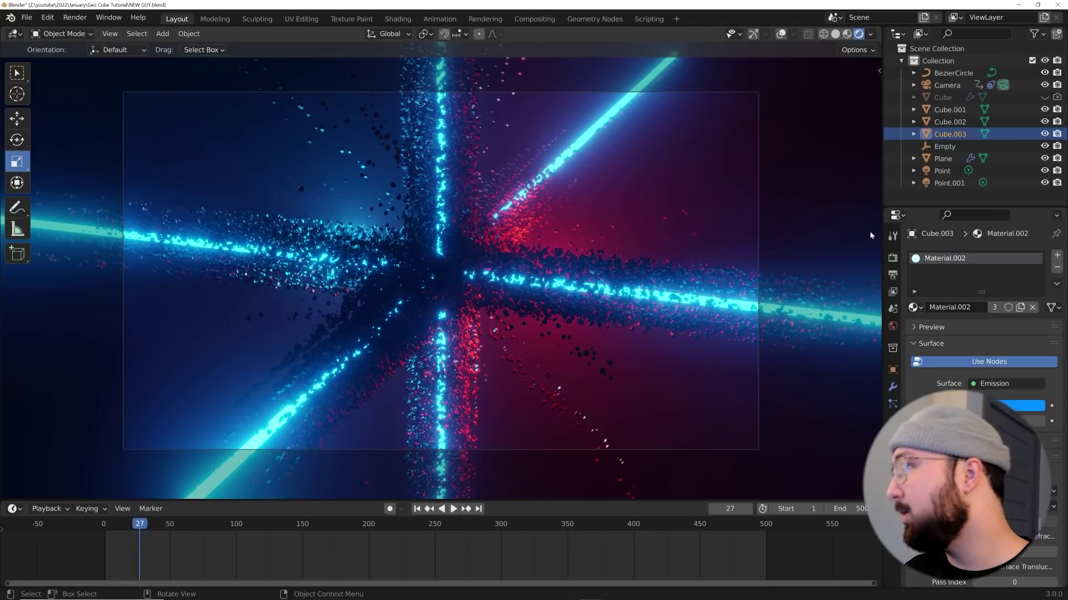
# - Set the render output's file format to FFmpeg Video
pyautogui.click(893, 275)
pyautogui.scroll(-4, 961, 413)
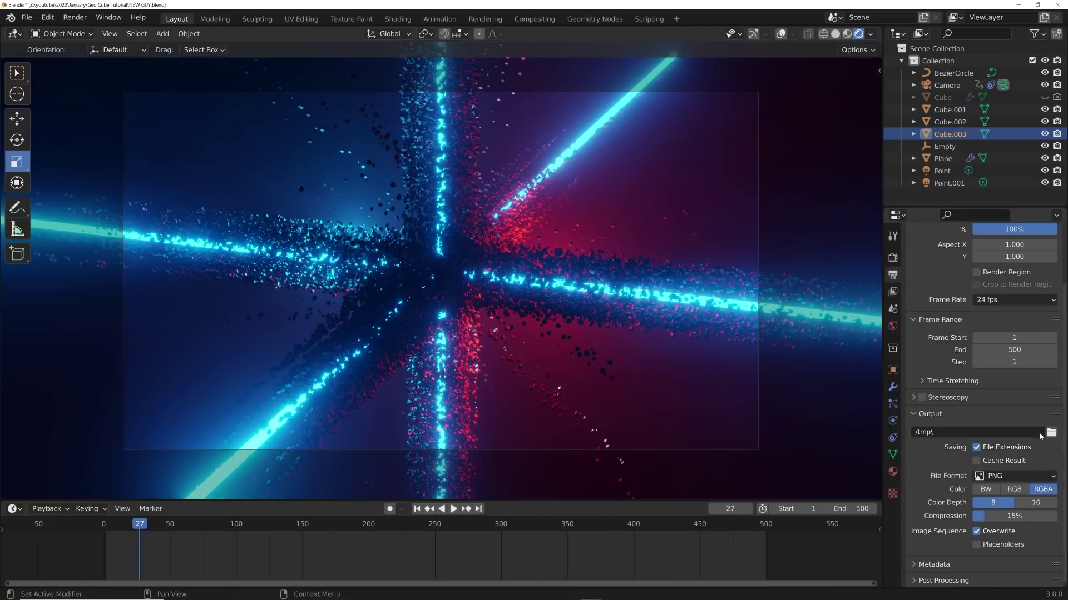
pyautogui.scroll(-1, 1033, 446)
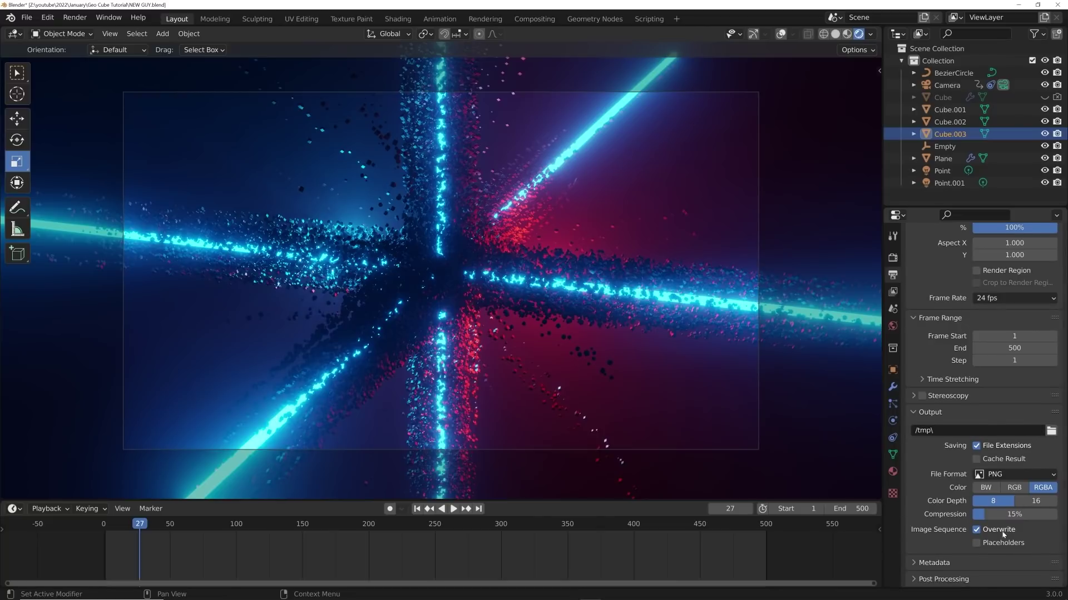
pyautogui.click(989, 476)
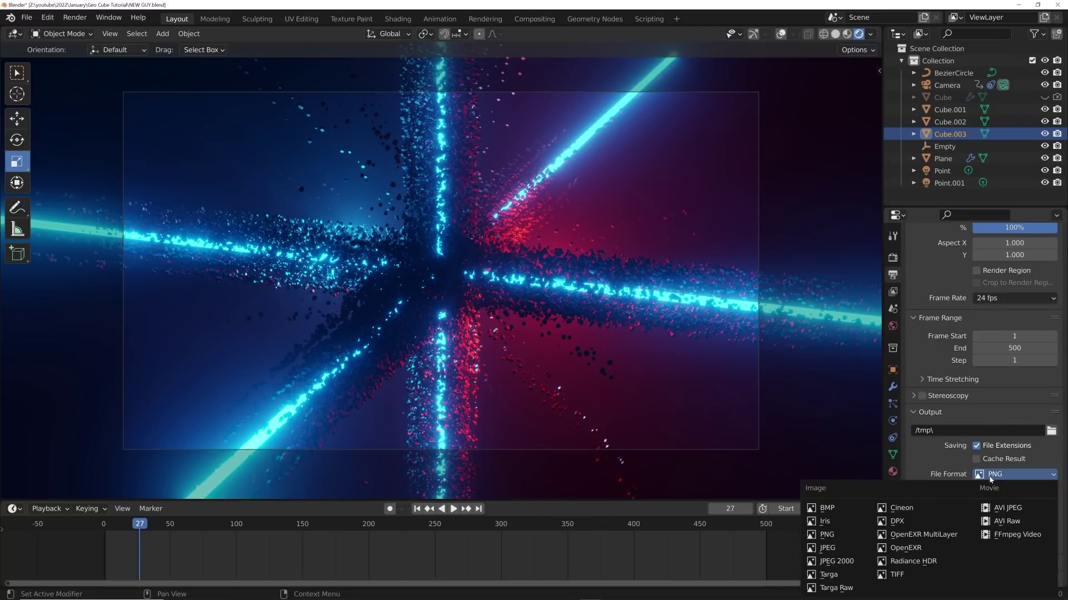
pyautogui.click(1011, 538)
# - Set the video encoding container to MPEG-4 and the output quality to Perceptually Lossless
pyautogui.scroll(-3, 960, 551)
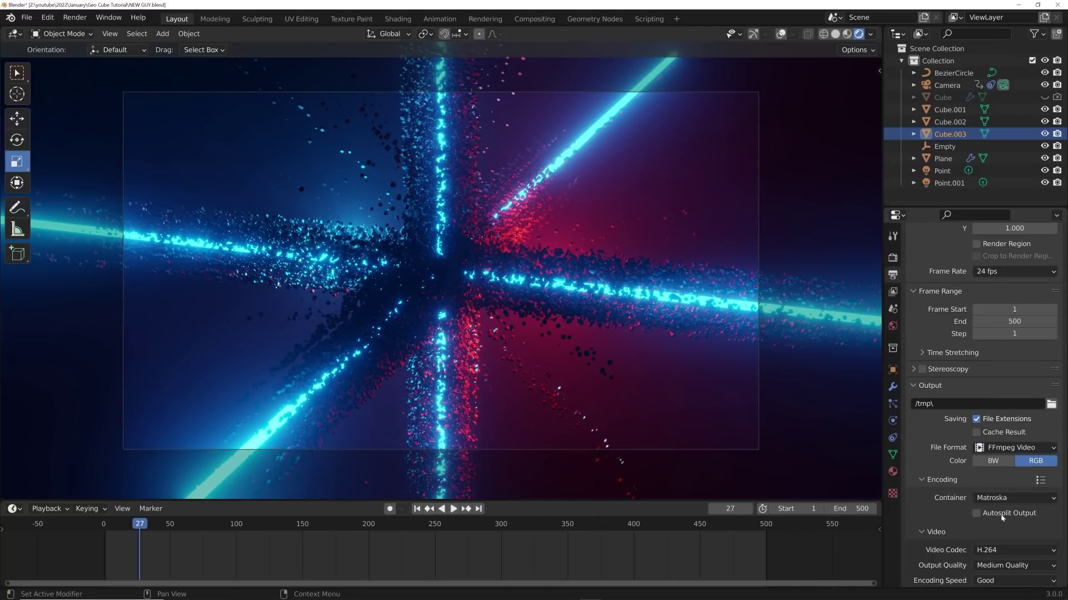
pyautogui.click(989, 498)
pyautogui.click(1008, 458)
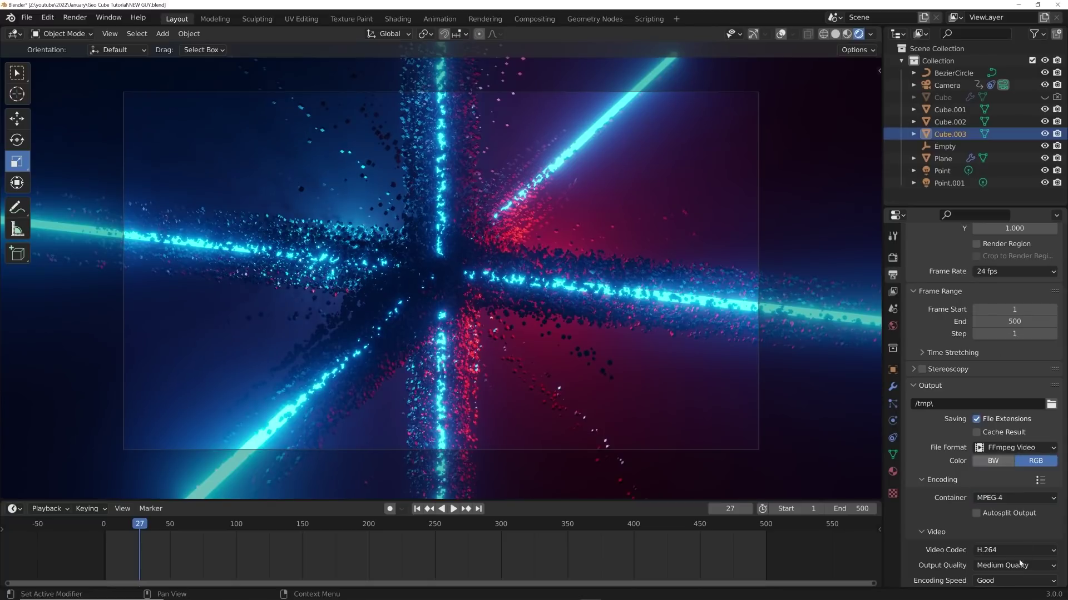
pyautogui.click(1005, 566)
pyautogui.click(997, 525)
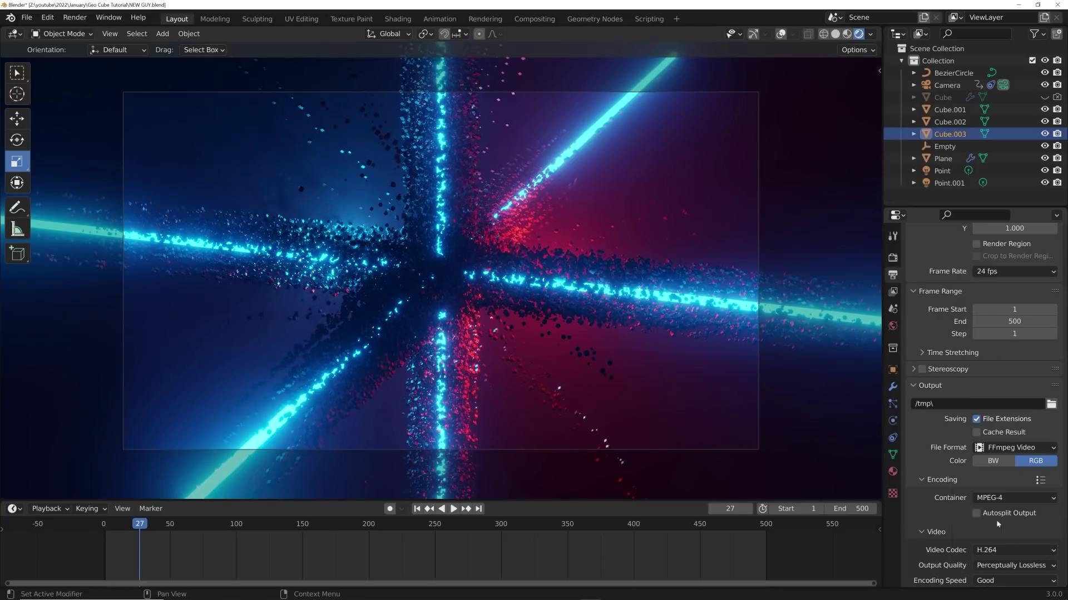
# - Render the full animation
pyautogui.click(70, 17)
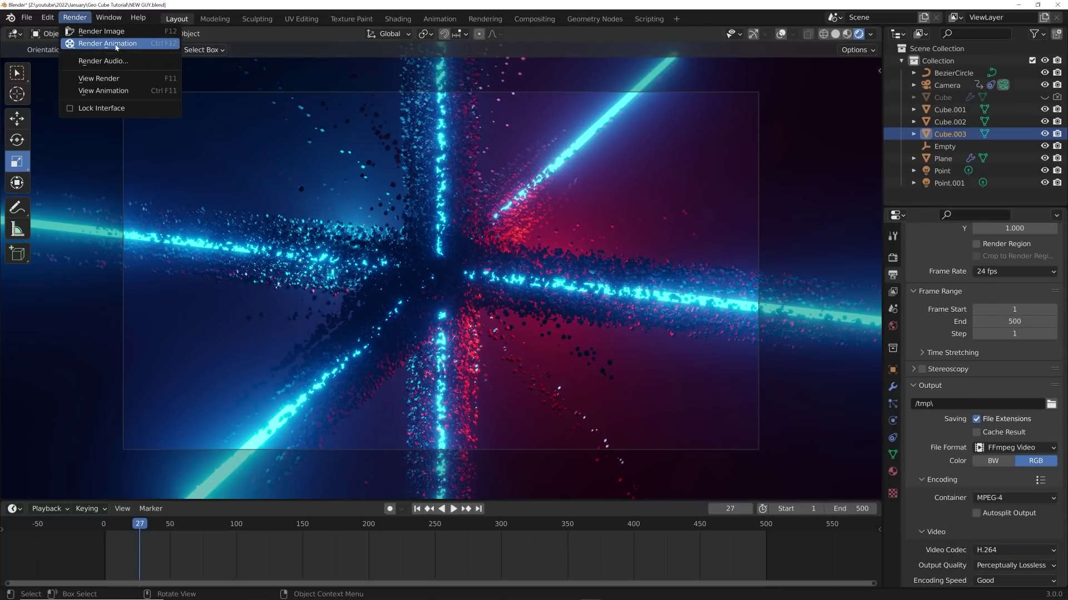